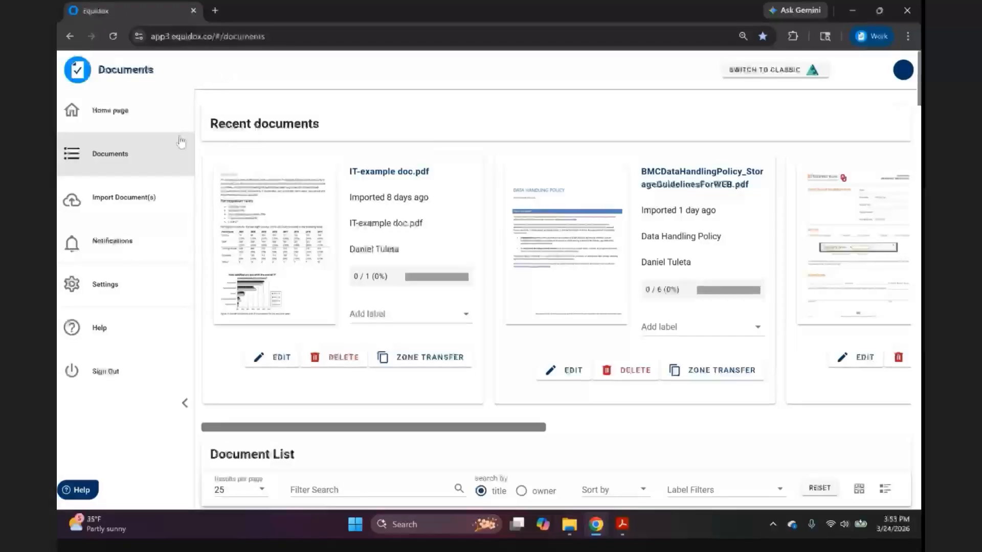
Import EQdemoDOC2026v1.pdf from the Demo Documents folder
left_click(132, 200)
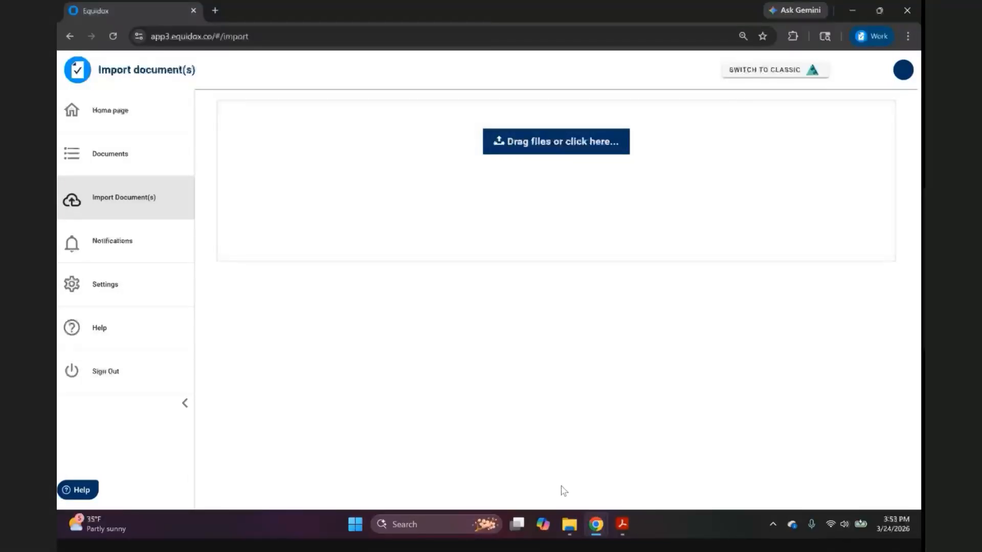
left_click(571, 524)
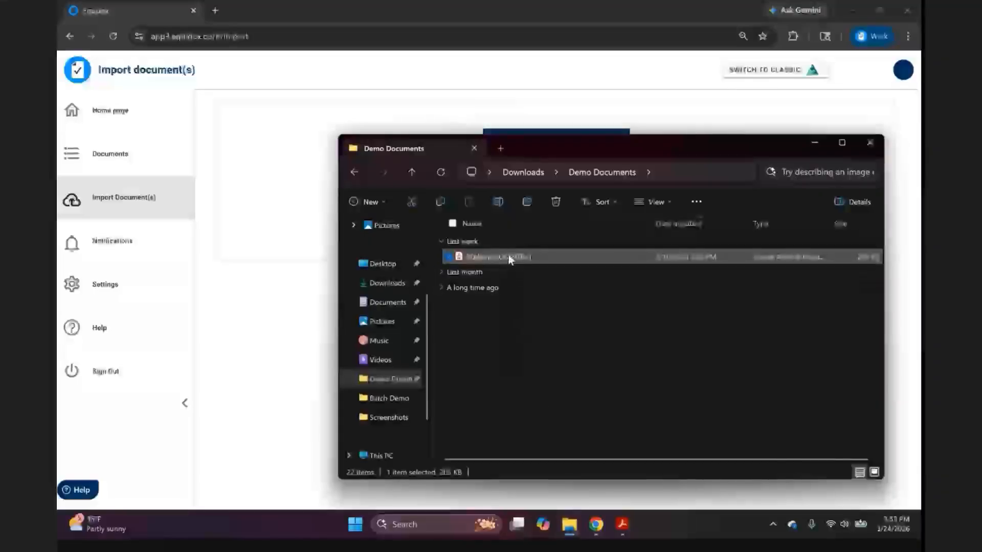
left_click_drag(333, 221, 298, 199)
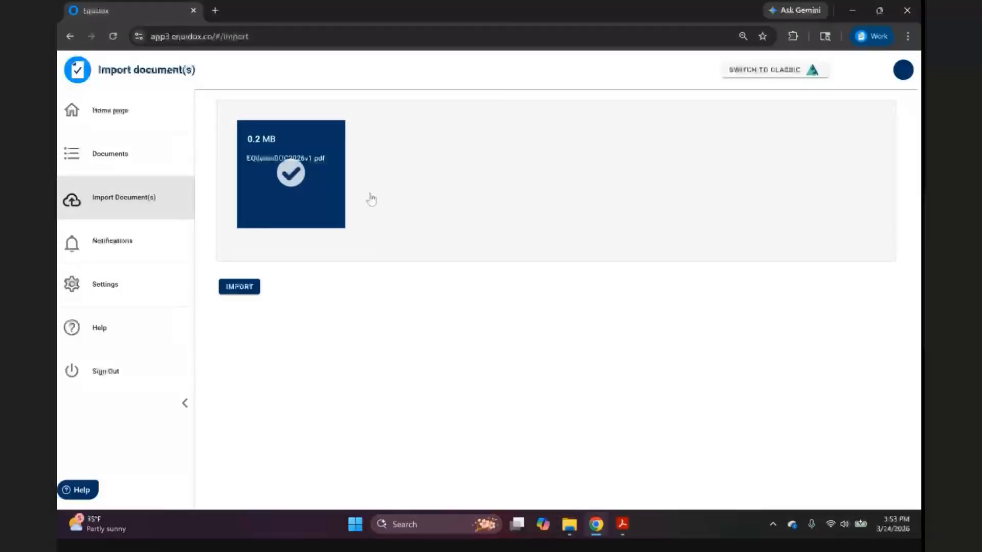
mouse_move(306, 170)
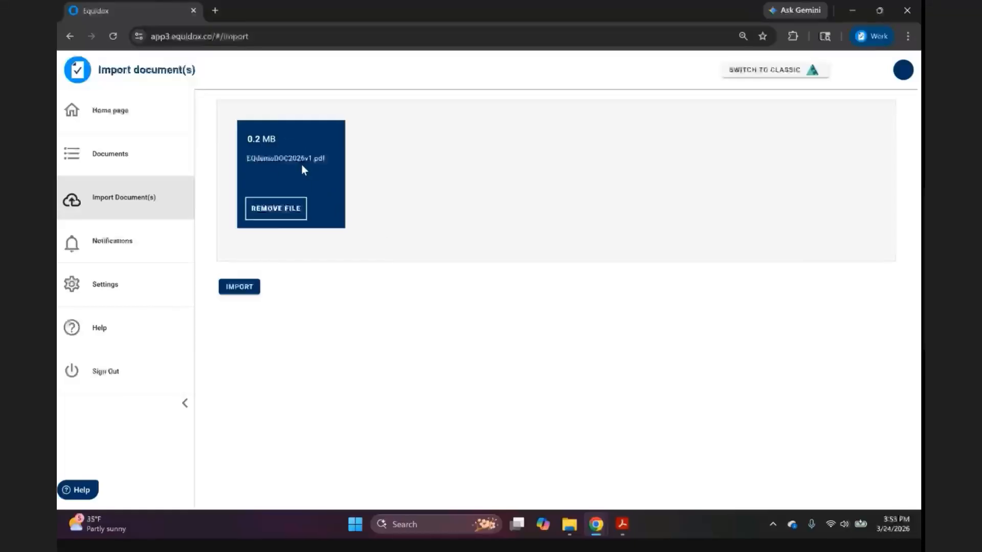
left_click(246, 292)
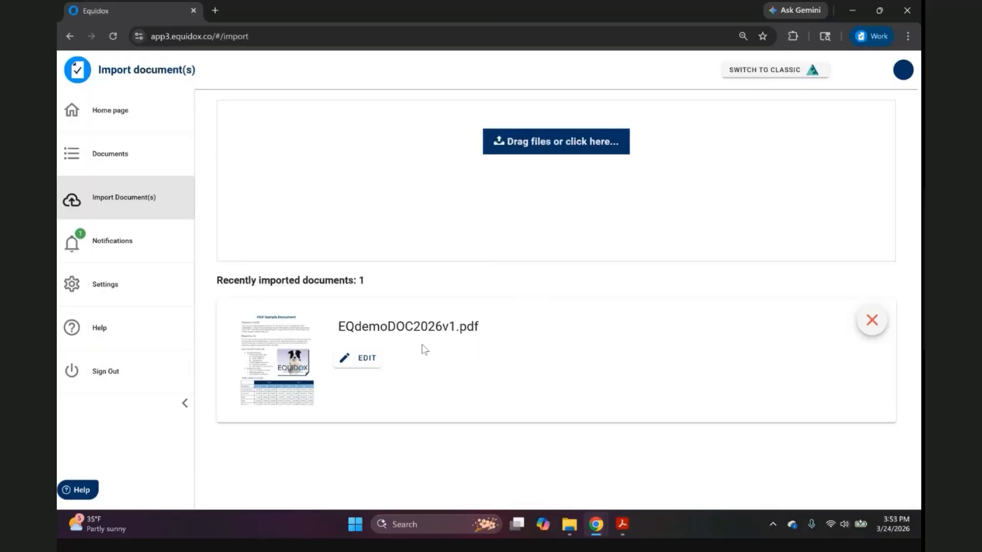
Open the source file EQdemoDOC2026v1.pdf in Acrobat and check its accessibility tags
left_click(569, 524)
double_click(499, 258)
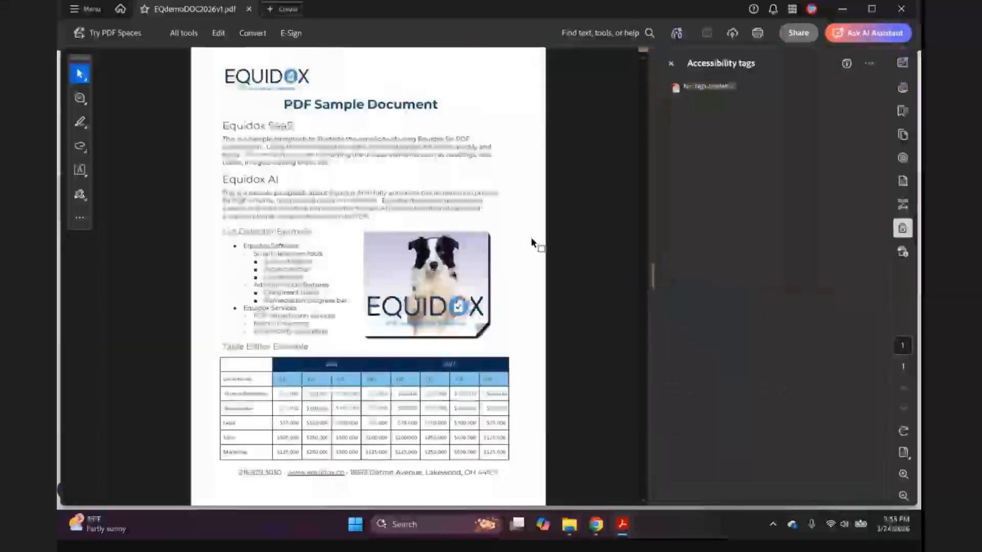
left_click(705, 90)
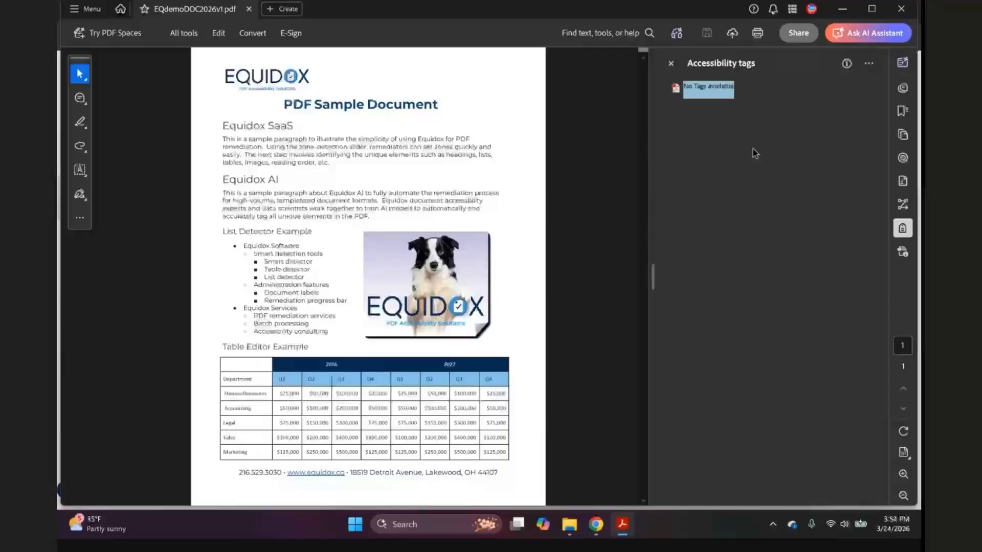
left_click(843, 9)
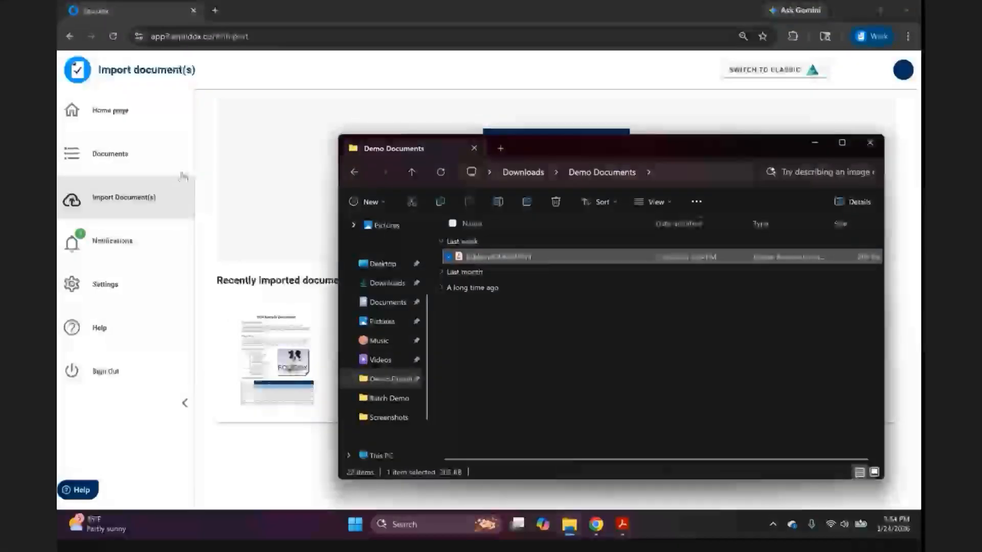
Open the details of the imported EQdemoDOC2026v1.pdf and view its sharing options without sharing it
left_click(134, 158)
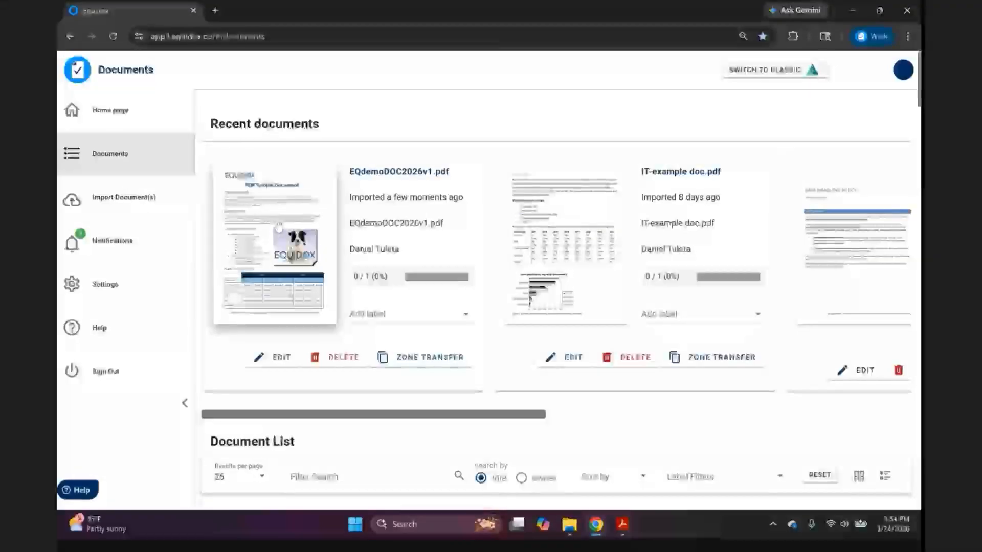
left_click(271, 209)
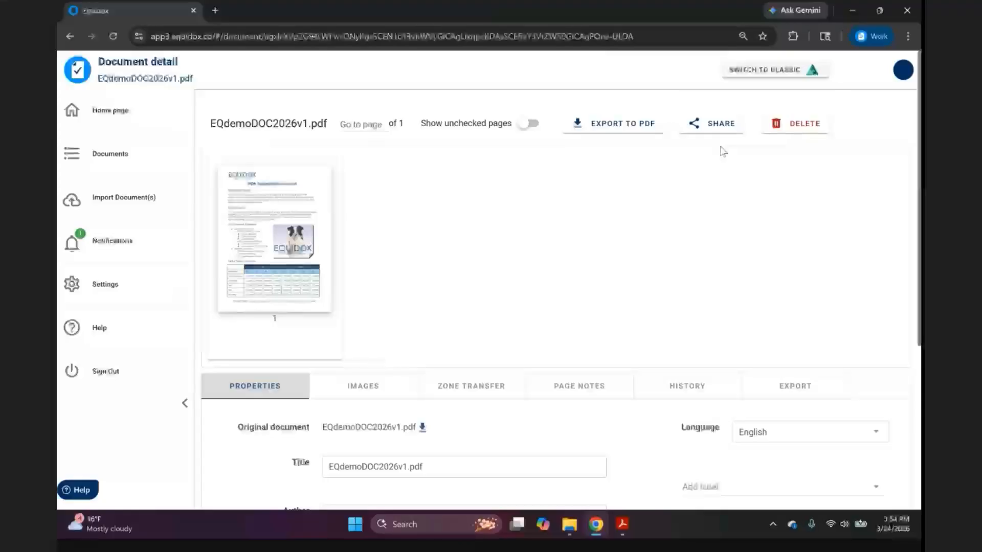
left_click(720, 128)
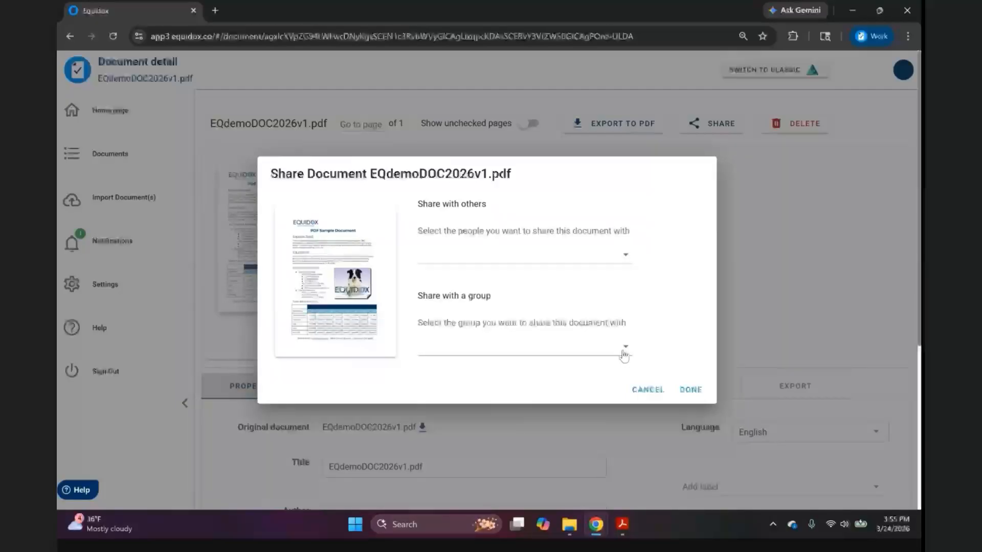
left_click(647, 390)
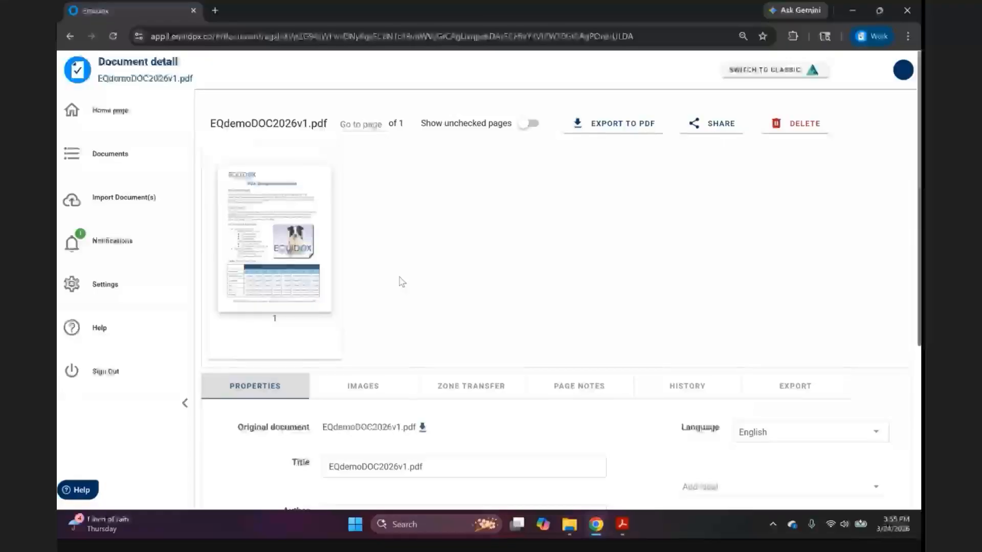
Change the document's title property to "Equidox demo Document"
scroll(381, 271, "down", 2)
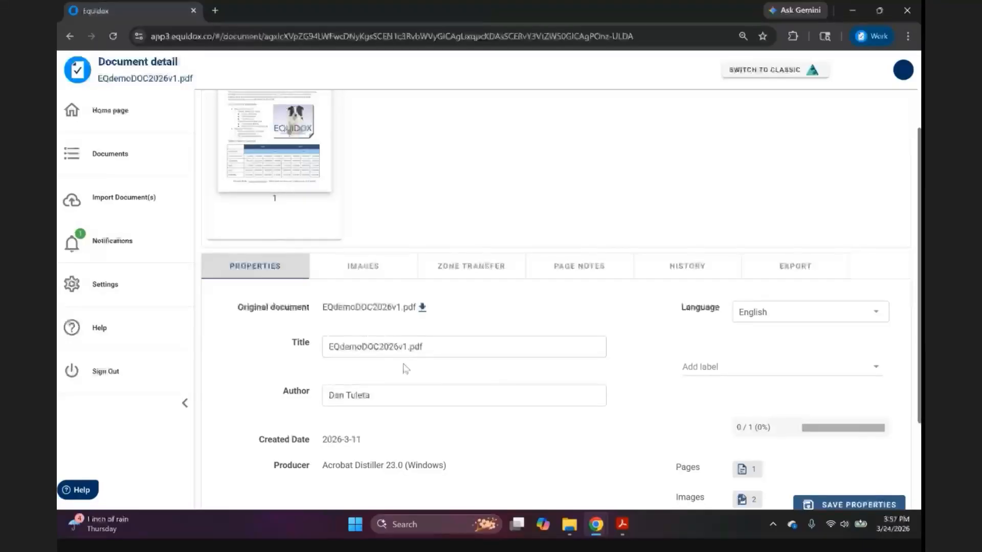
left_click(341, 347)
key("BackSpace")
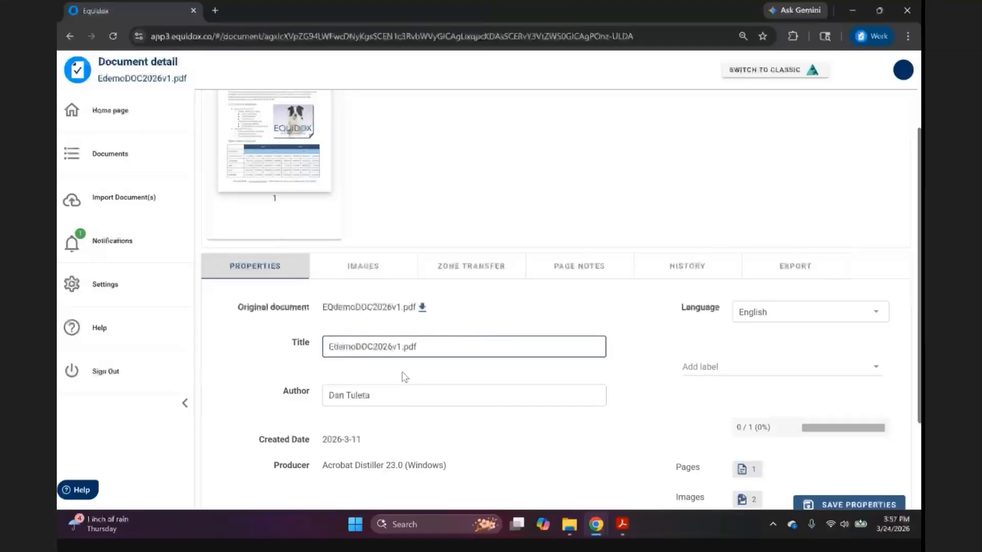
type("quidox")
key("Right")
key("Right")
key("Right")
key("Right")
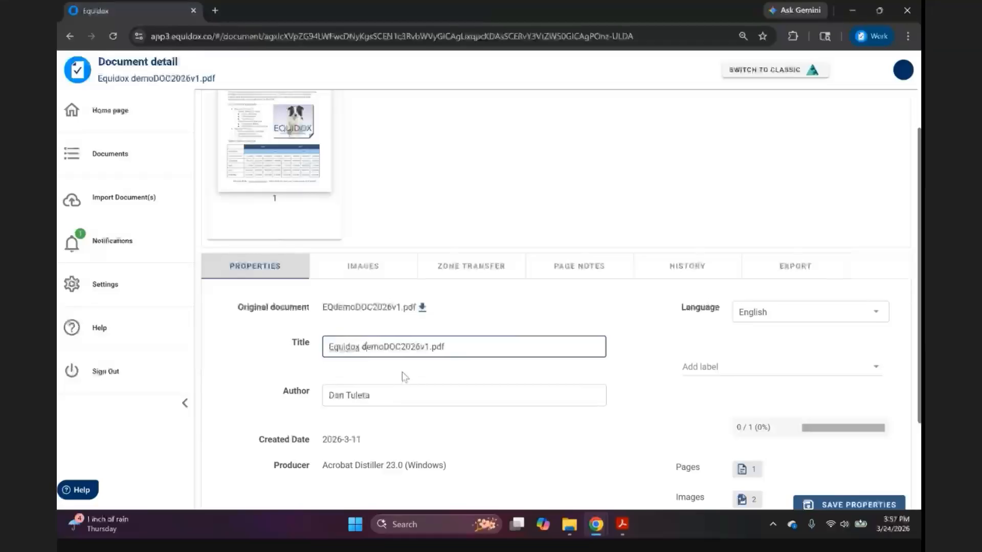
key("Right")
key("Right")
key("Right")
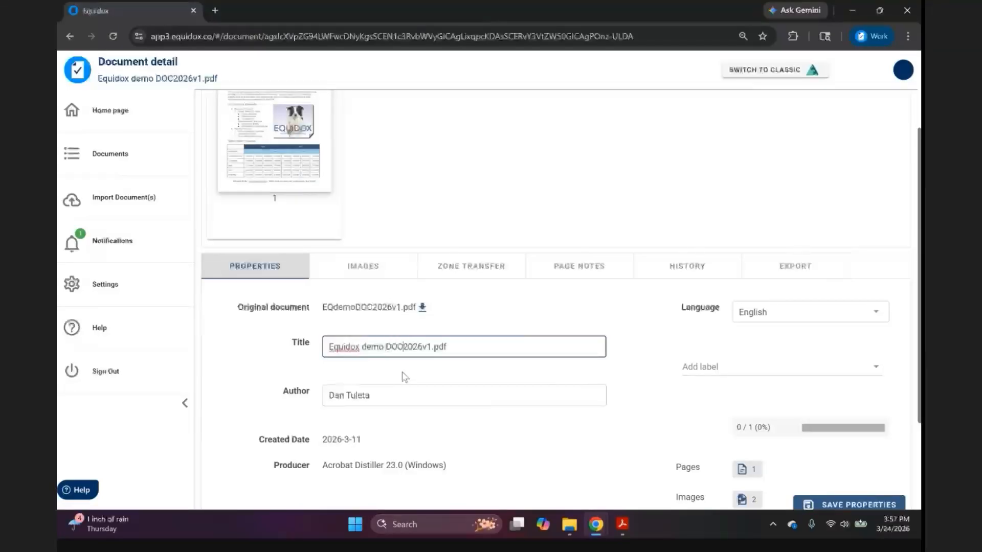
key("BackSpace")
key("BackSpace")
type("ocument")
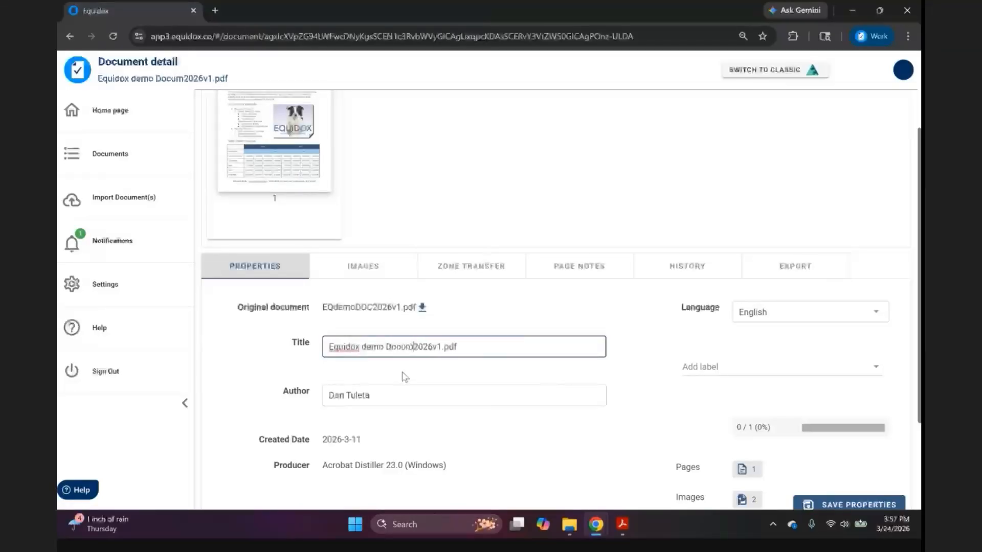
key("Delete")
key("Delete")
key("Delete")
key("Delete")
key("Delete")
key("Delete")
key("Delete")
key("Delete")
key("Delete")
key("Delete")
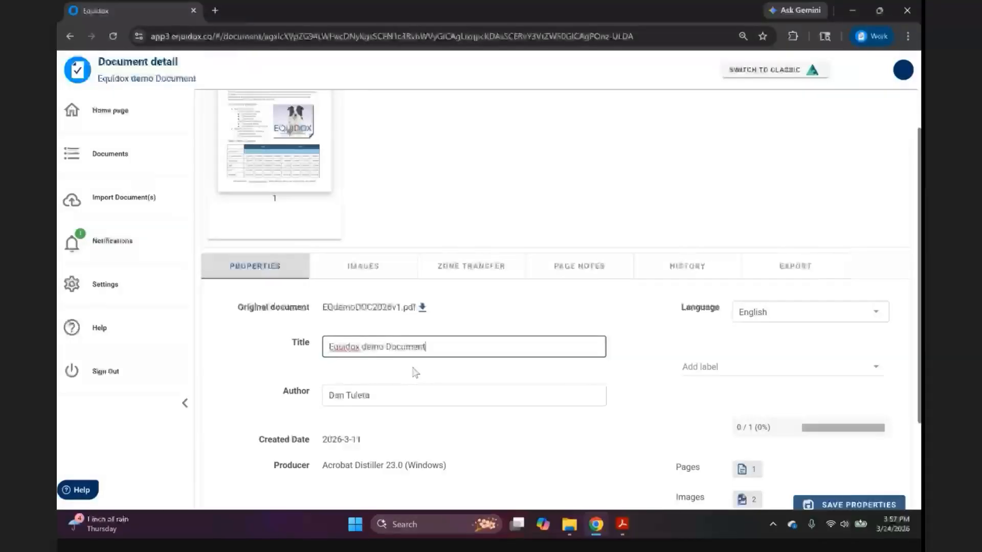
Replace the author in the document properties with "Equidox Software Company"
left_click(387, 395)
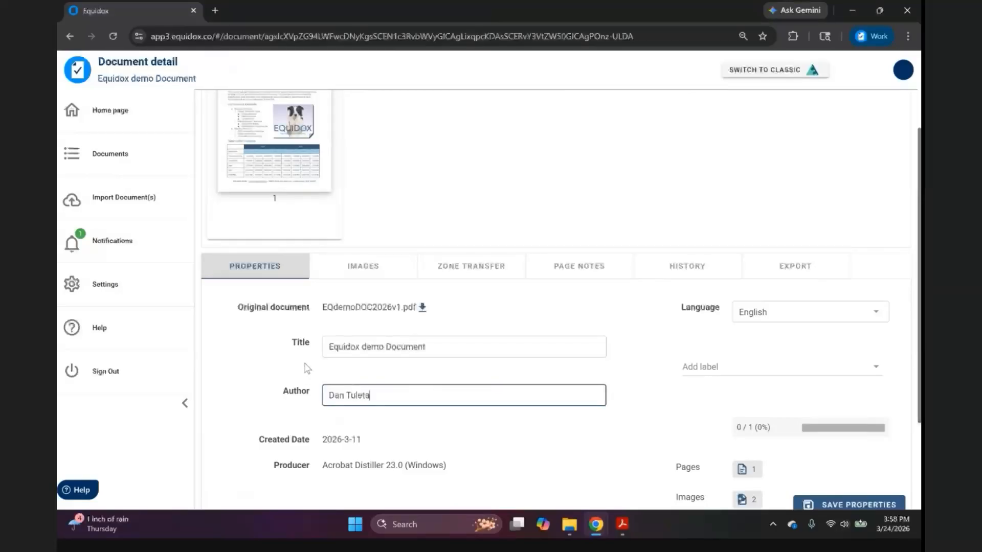
key("BackSpace")
key("BackSpace")
key("BackSpace")
key("BackSpace")
key("BackSpace")
key("BackSpace")
key("BackSpace")
key("BackSpace")
key("BackSpace")
key("BackSpace")
type("E")
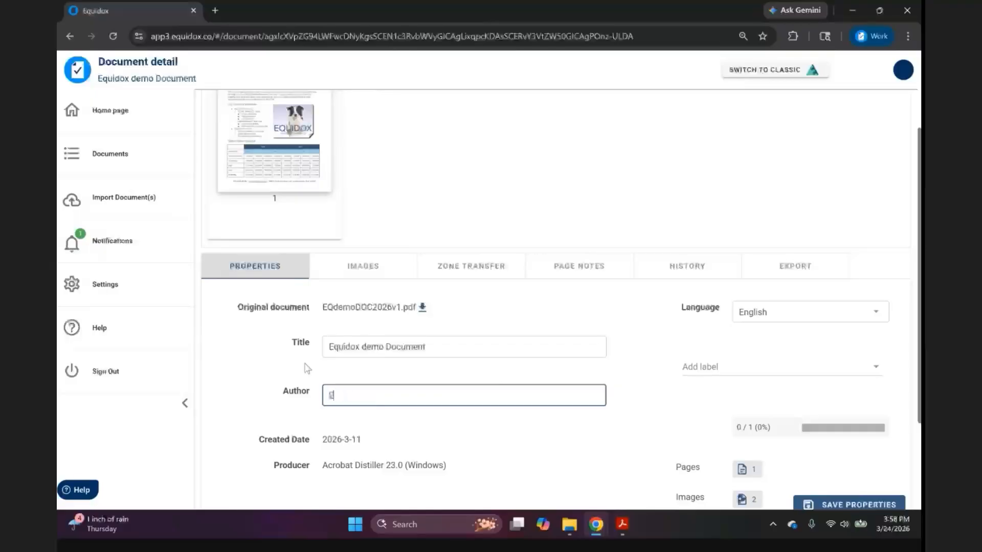
type("quidox Soft")
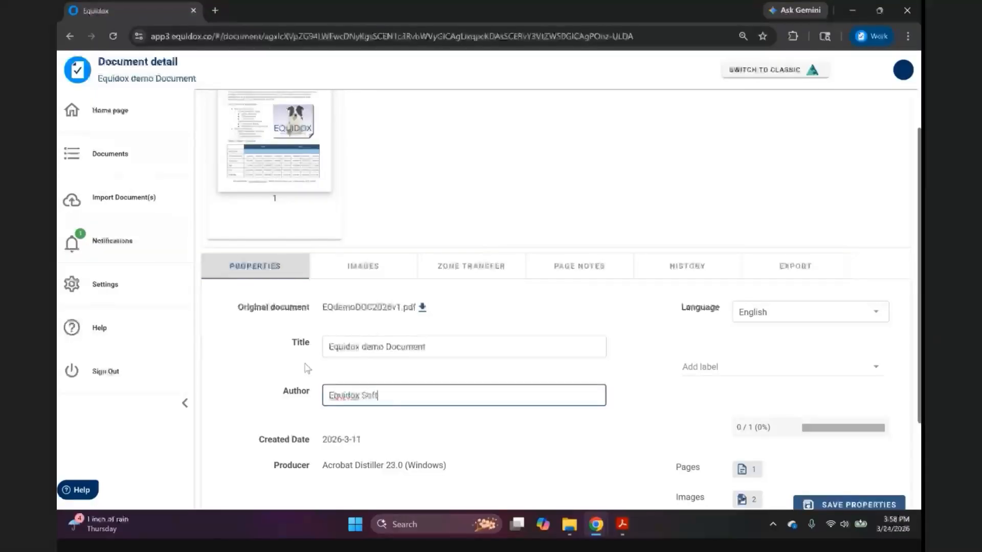
type("ware Corpany")
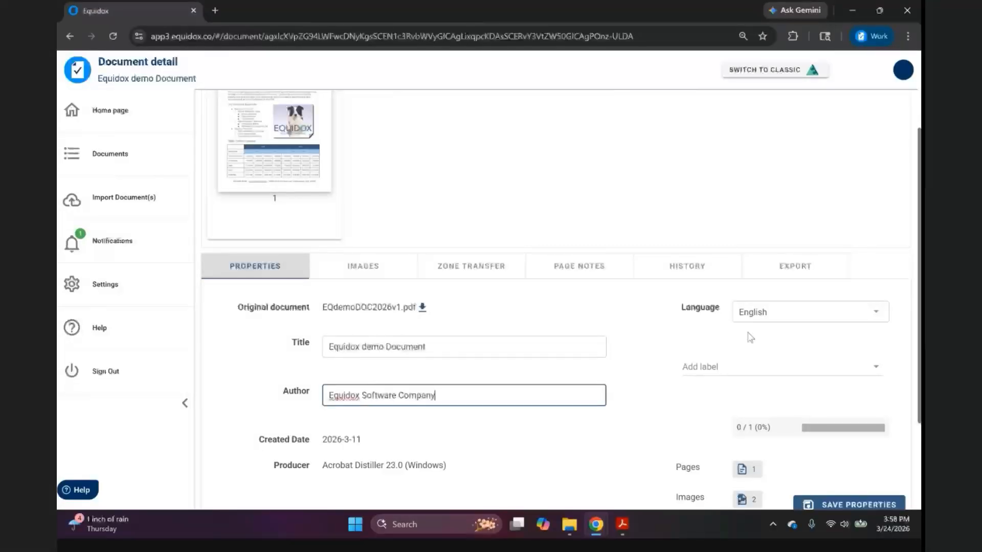
Browse the available document languages and keep English selected
left_click(793, 312)
scroll(787, 321, "down", 5)
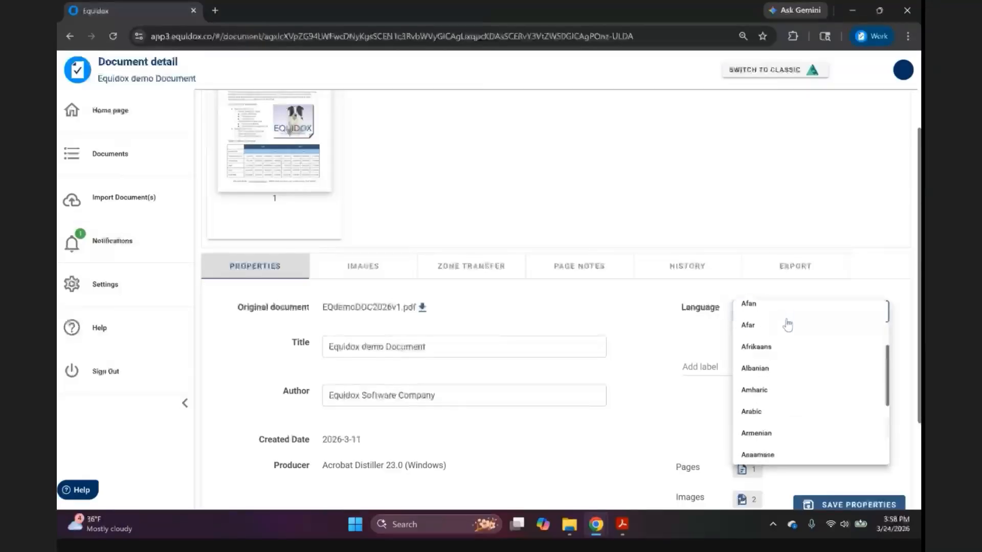
scroll(785, 325, "down", 10)
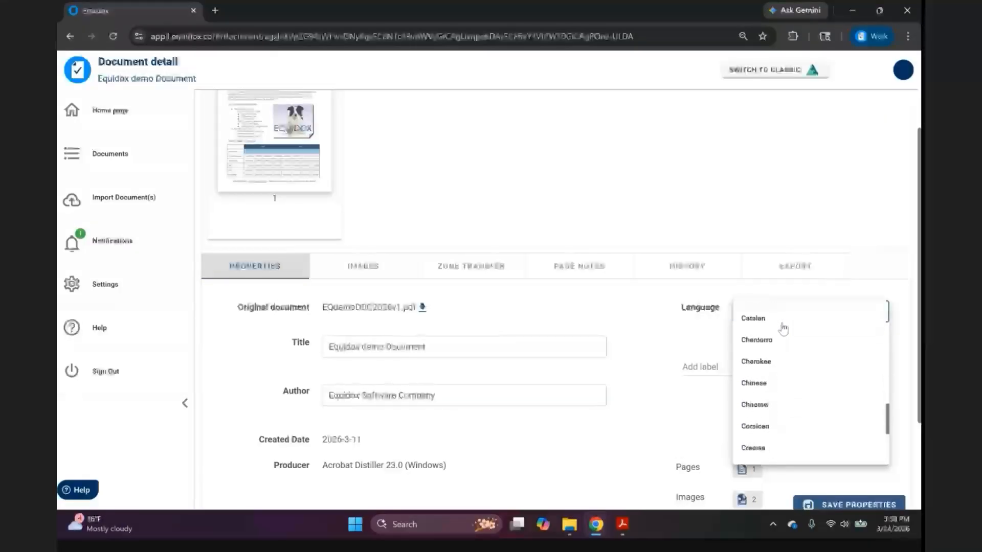
scroll(780, 335, "down", 8)
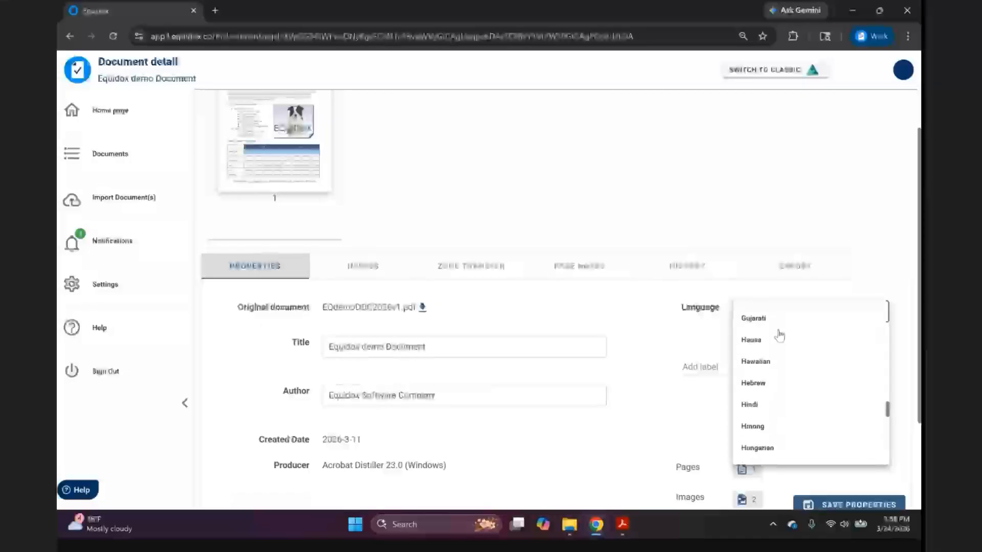
scroll(780, 340, "down", 8)
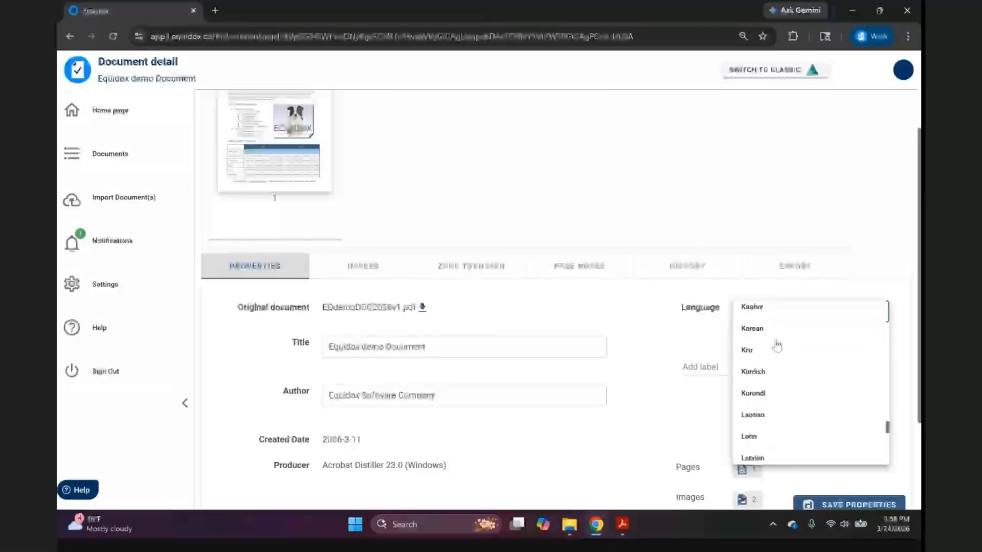
scroll(776, 348, "down", 8)
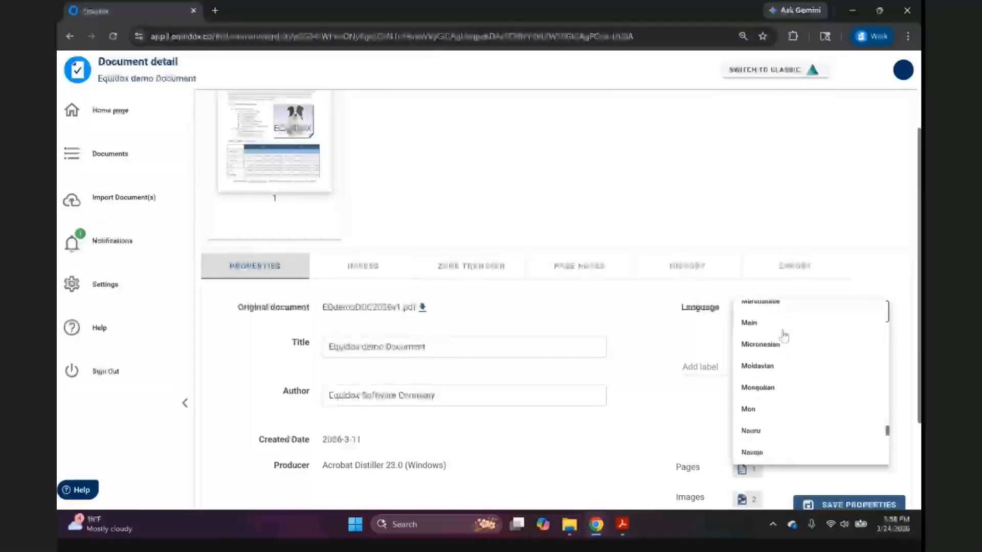
scroll(781, 339, "down", 4)
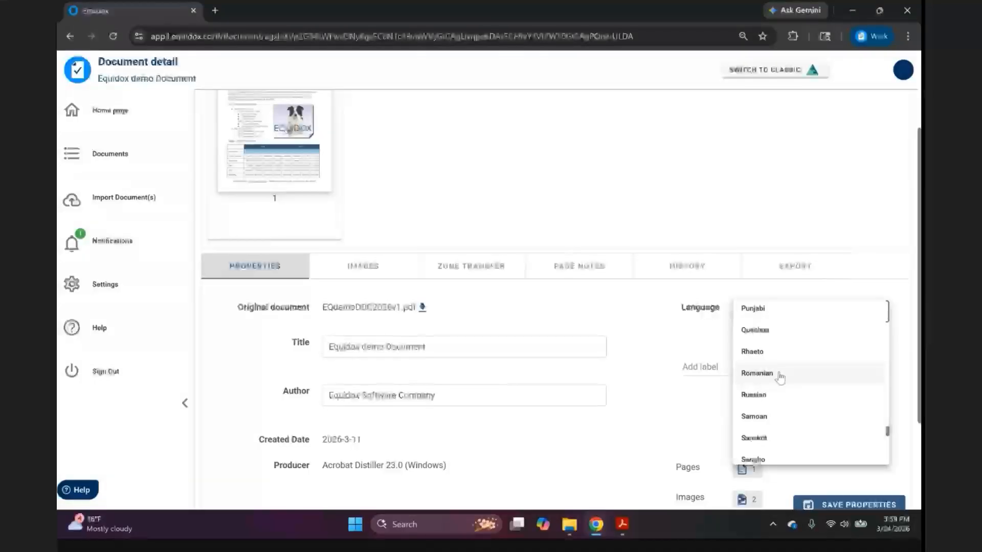
scroll(780, 377, "up", 15)
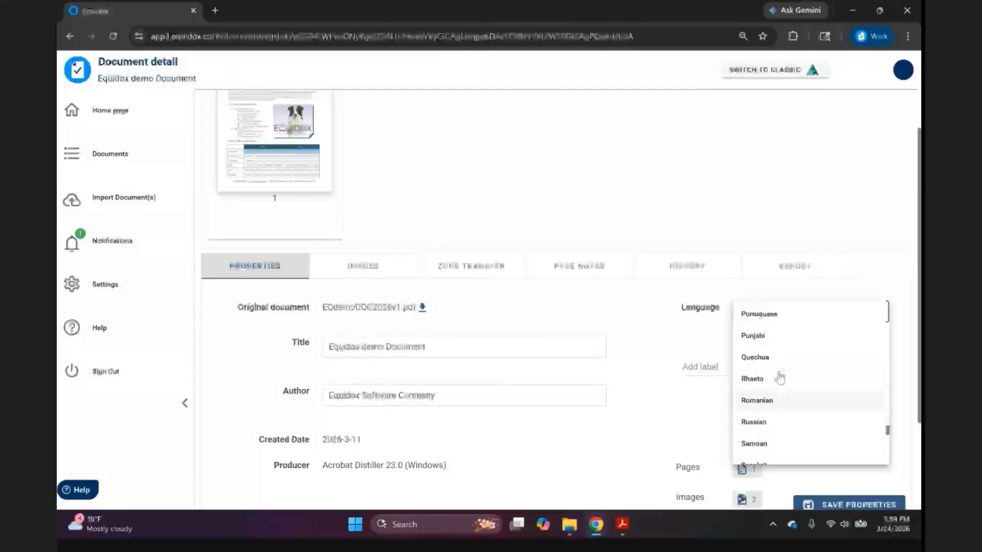
scroll(780, 375, "up", 15)
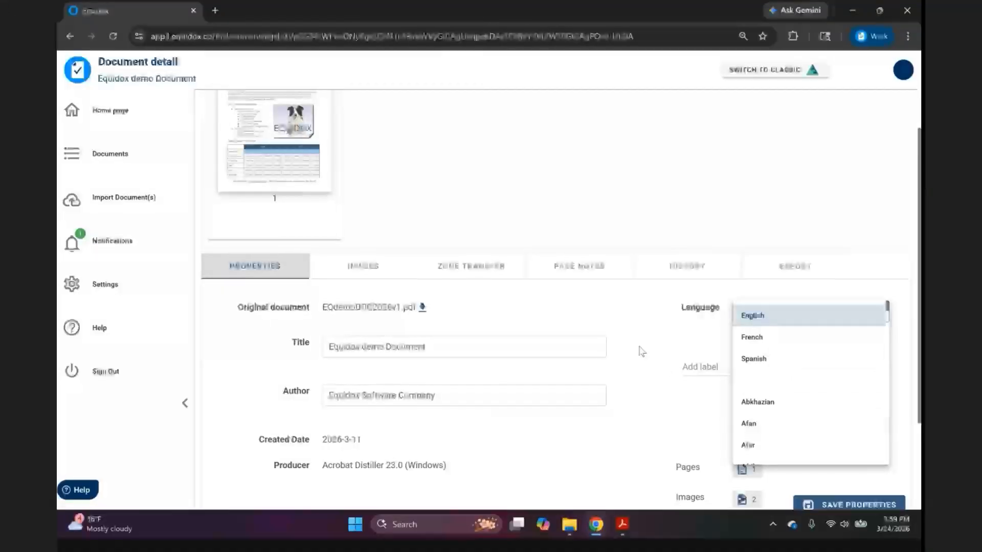
left_click(815, 315)
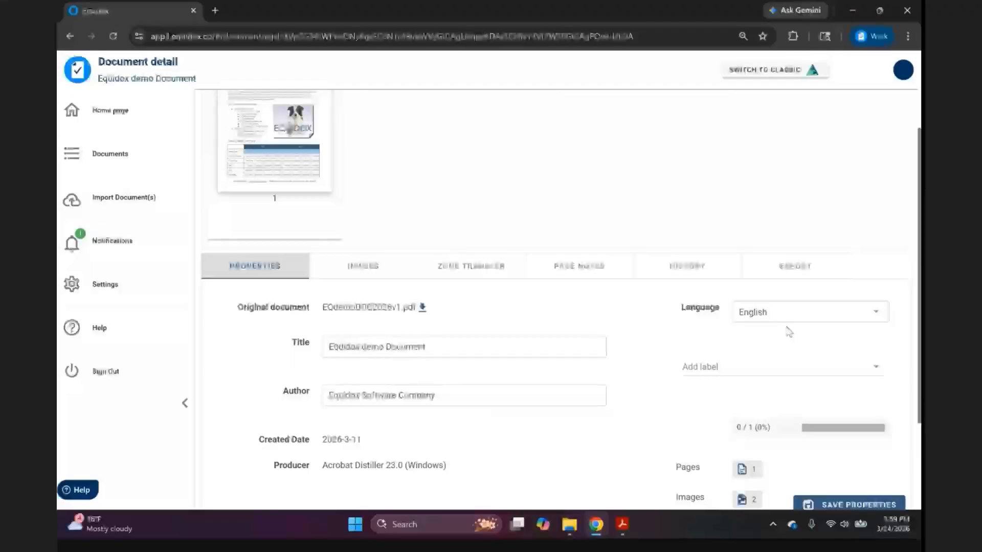
Save the edited document properties
scroll(788, 332, "down", 2)
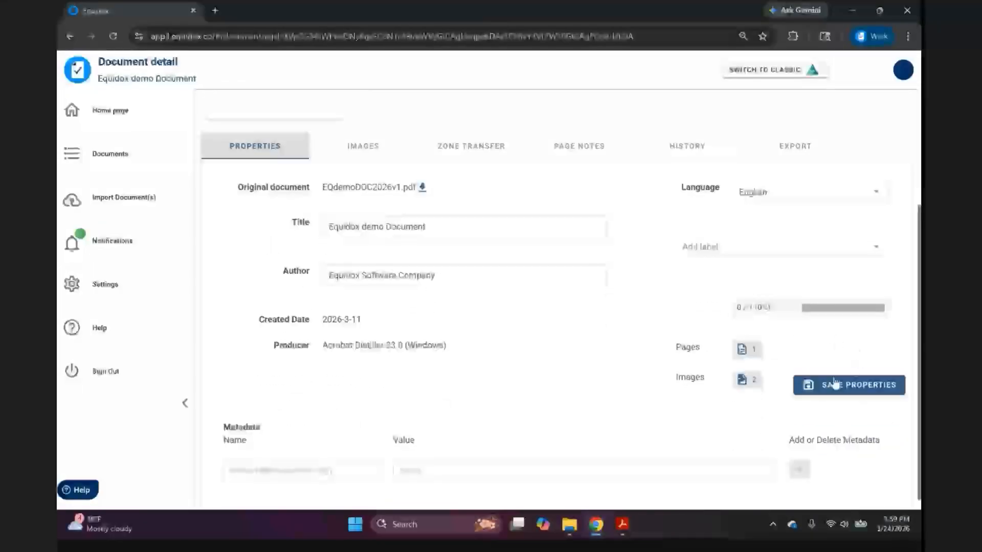
left_click(857, 390)
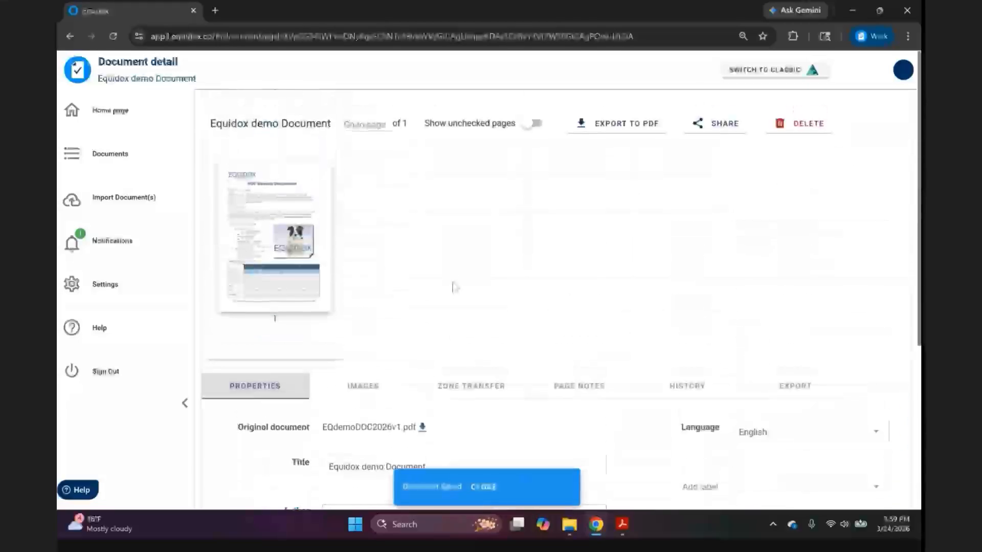
Open page 1 for remediation and inspect the title, Equidox SaaS and Equidox AI text zones
left_click(299, 204)
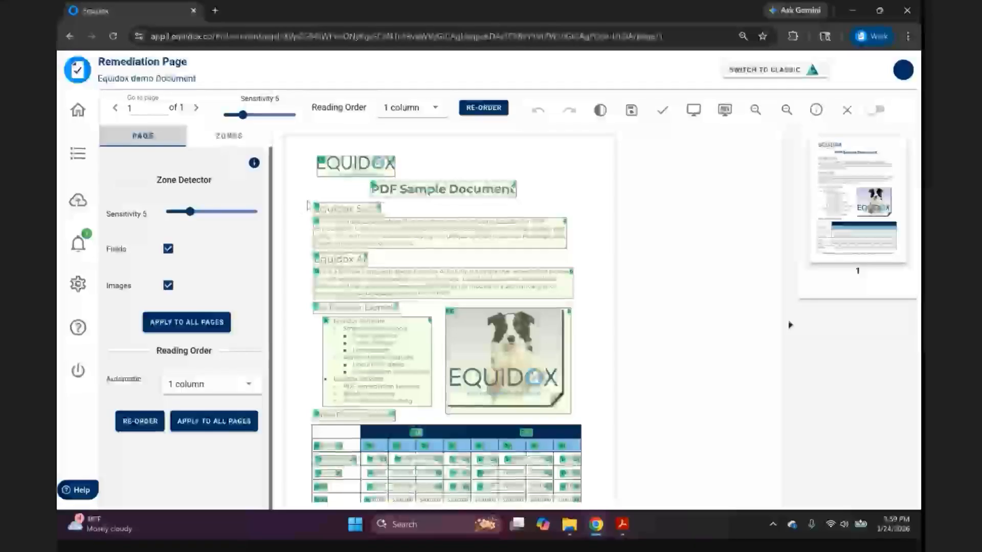
left_click(408, 193)
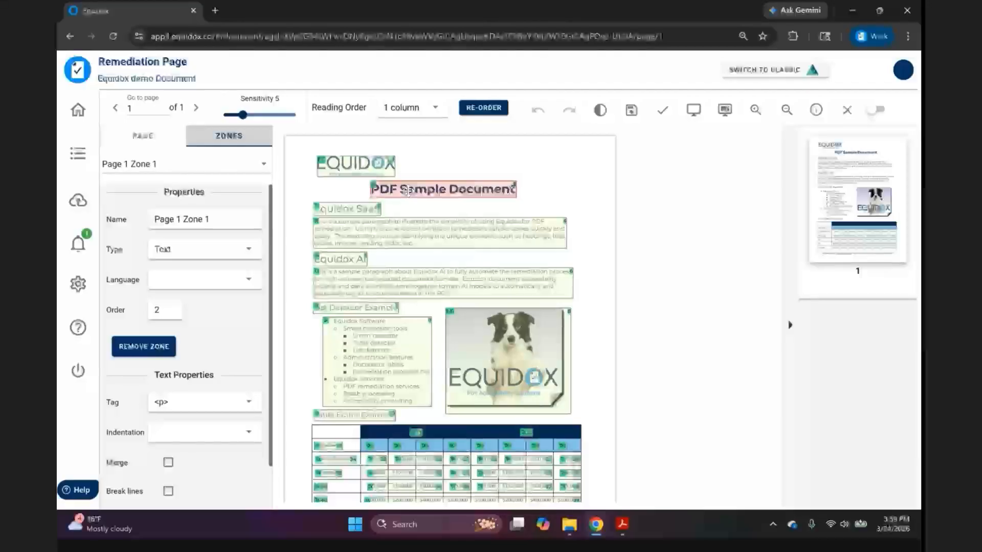
left_click(371, 208)
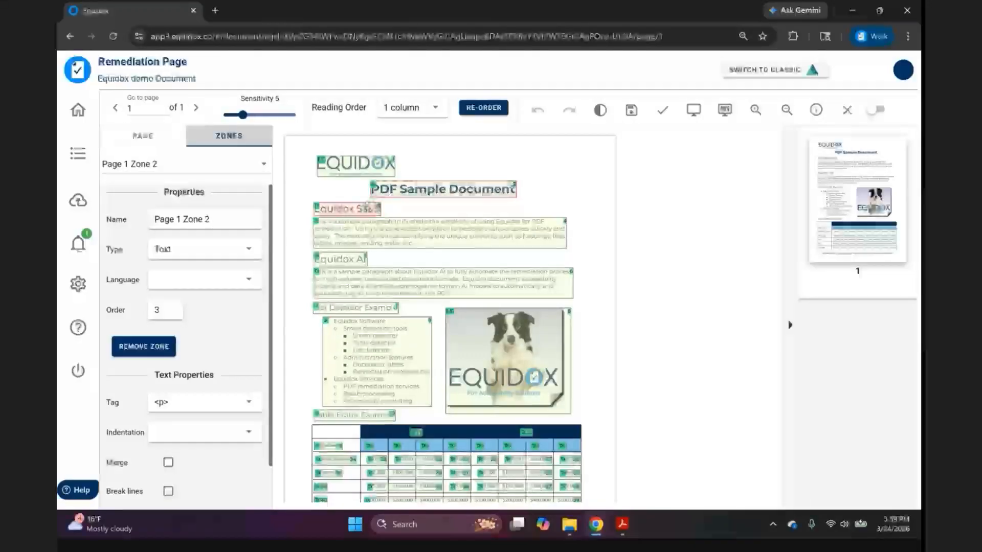
left_click(360, 231)
left_click(352, 259)
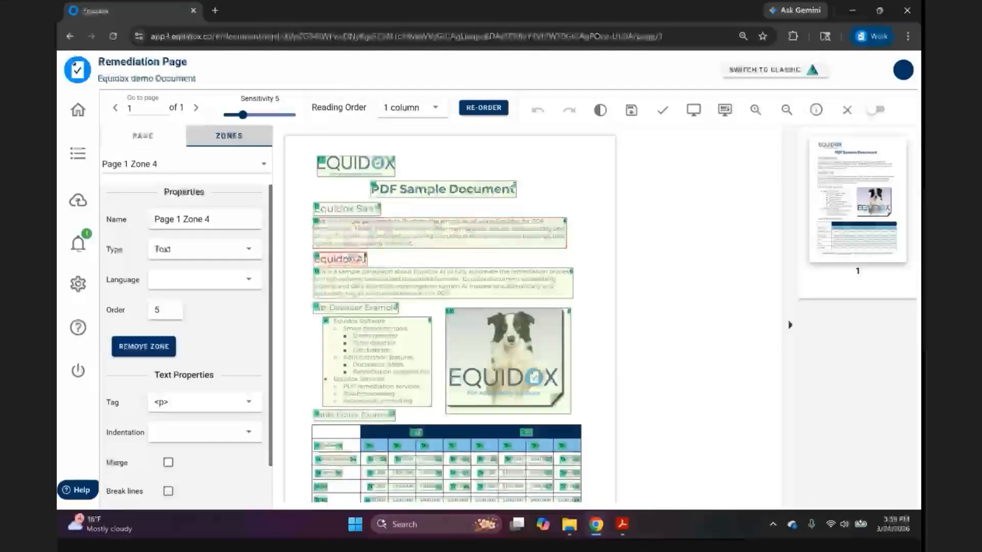
left_click(346, 281)
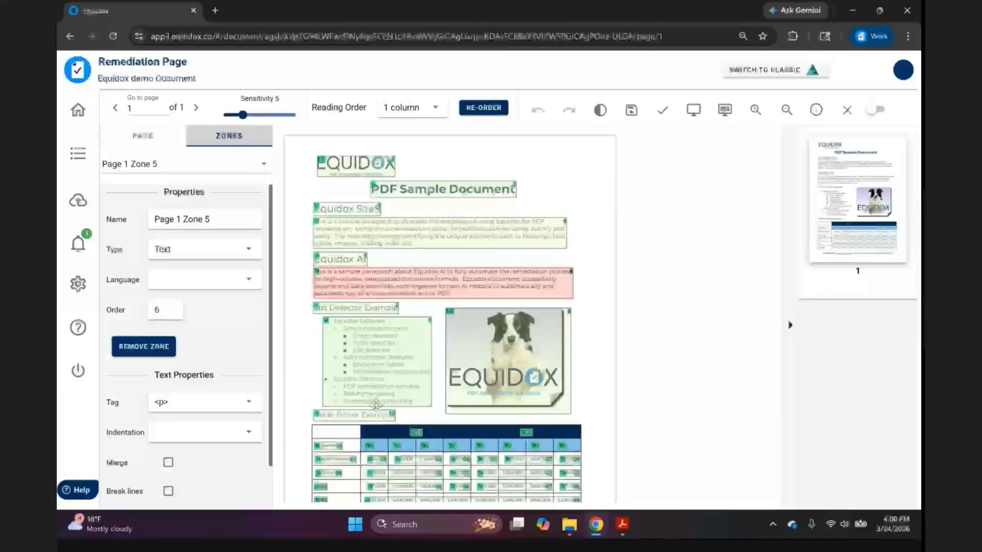
Preview the page's HTML output and review how its untagged headings, list and table content read
left_click(699, 116)
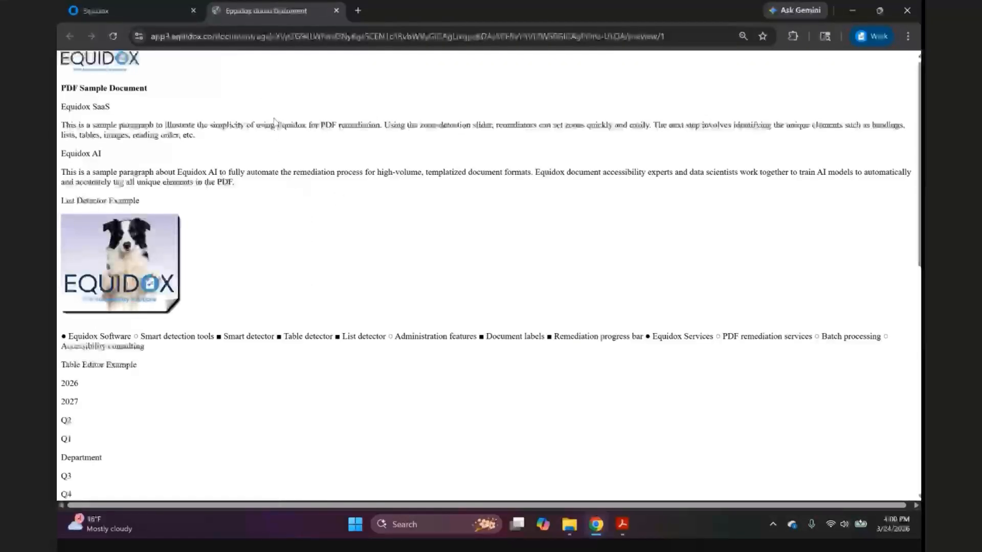
scroll(274, 122, "down", 2)
scroll(267, 158, "down", 7)
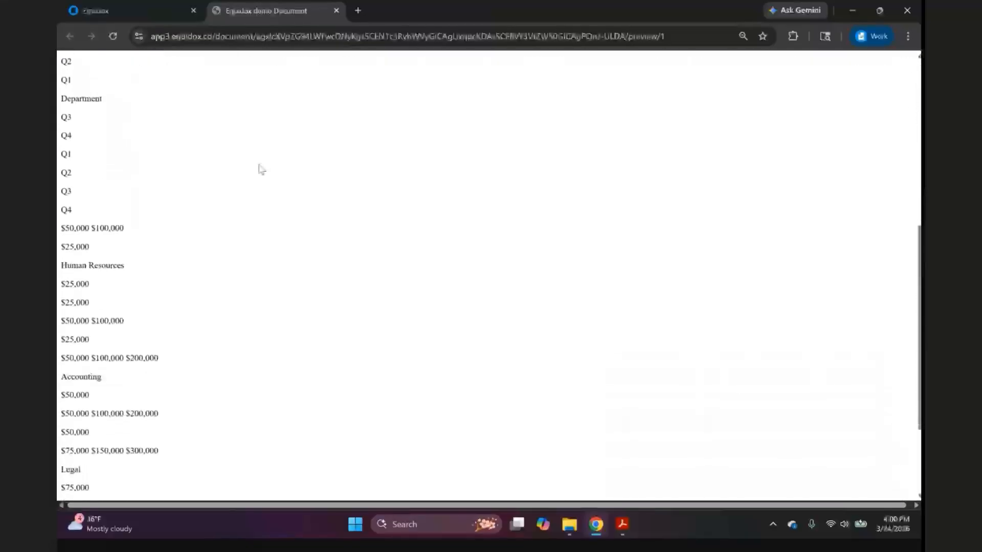
scroll(259, 193, "up", 8)
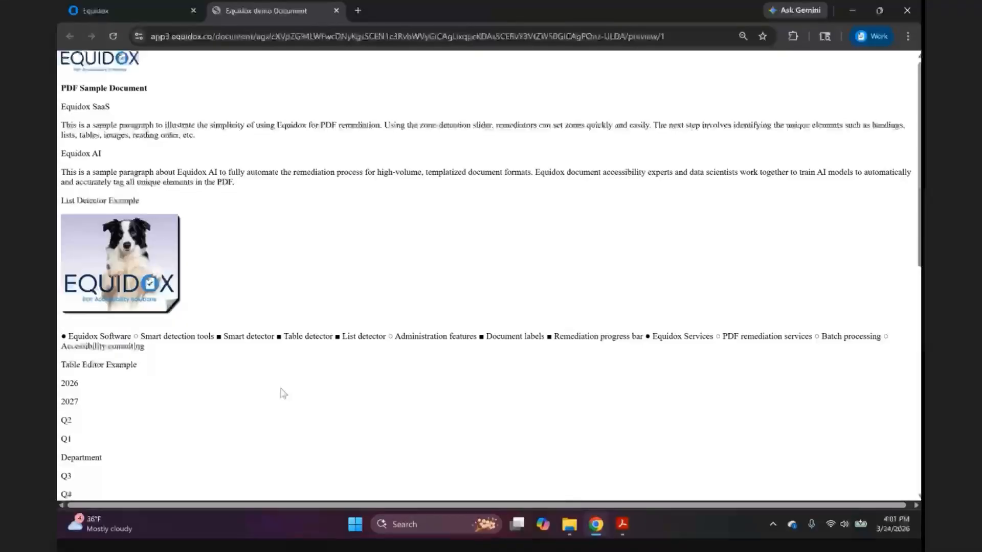
Raise the page's zone detection sensitivity to 20 and check how the text reads in the page preview
left_click(145, 11)
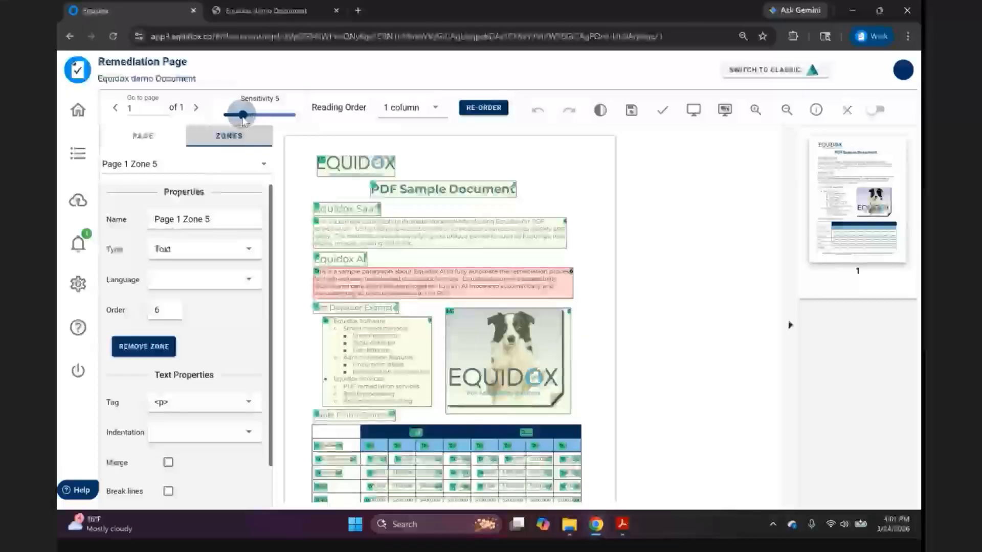
left_click_drag(244, 120, 293, 117)
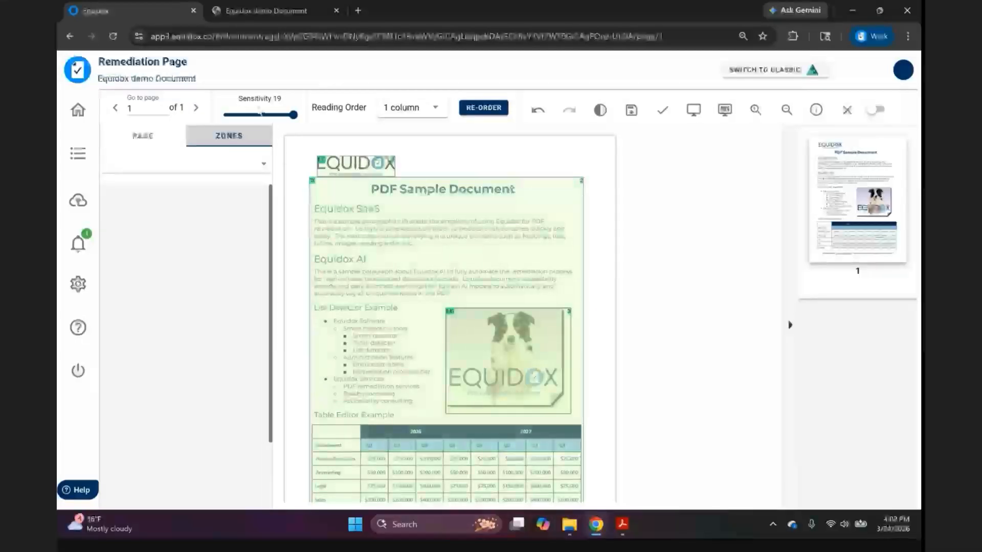
left_click_drag(292, 115, 297, 114)
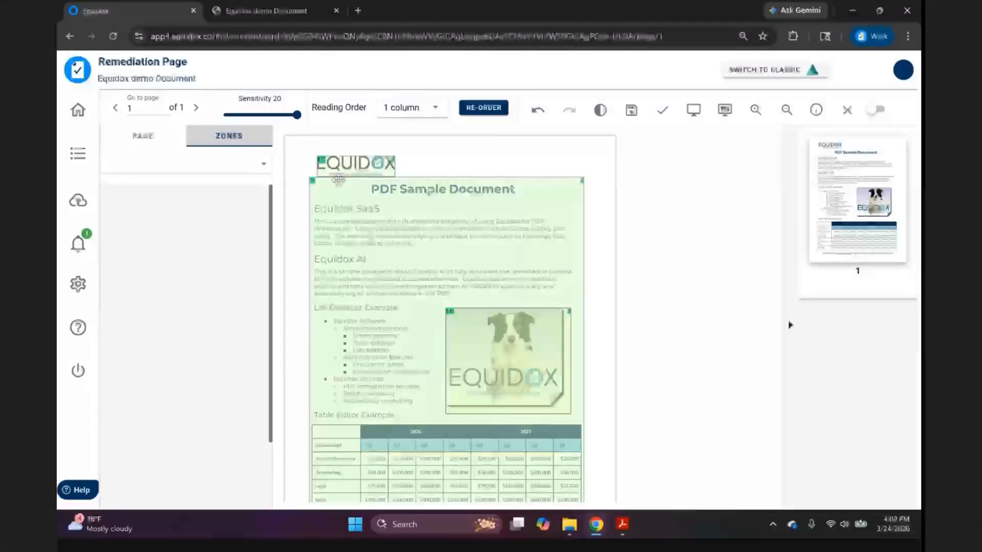
scroll(406, 250, "down", 2)
scroll(406, 250, "up", 2)
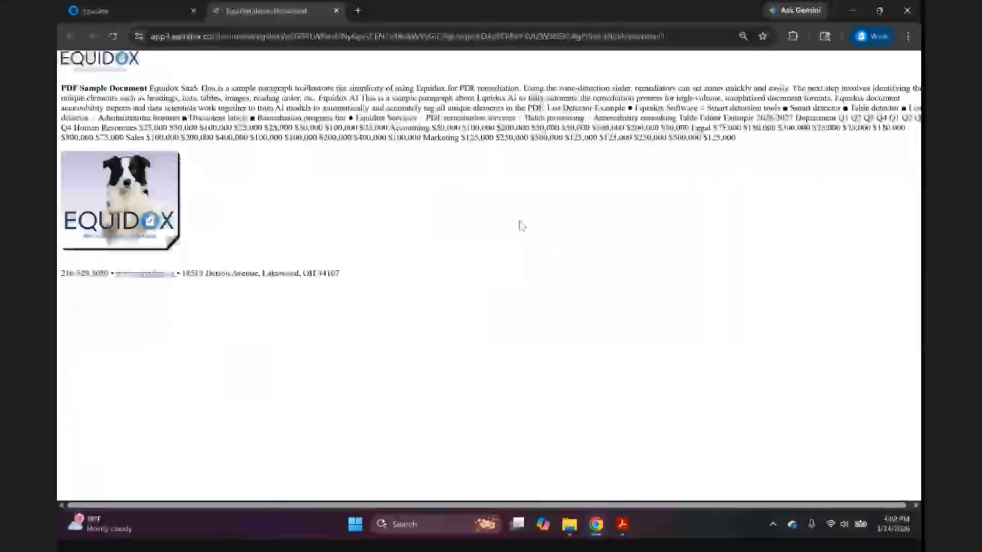
triple_click(363, 118)
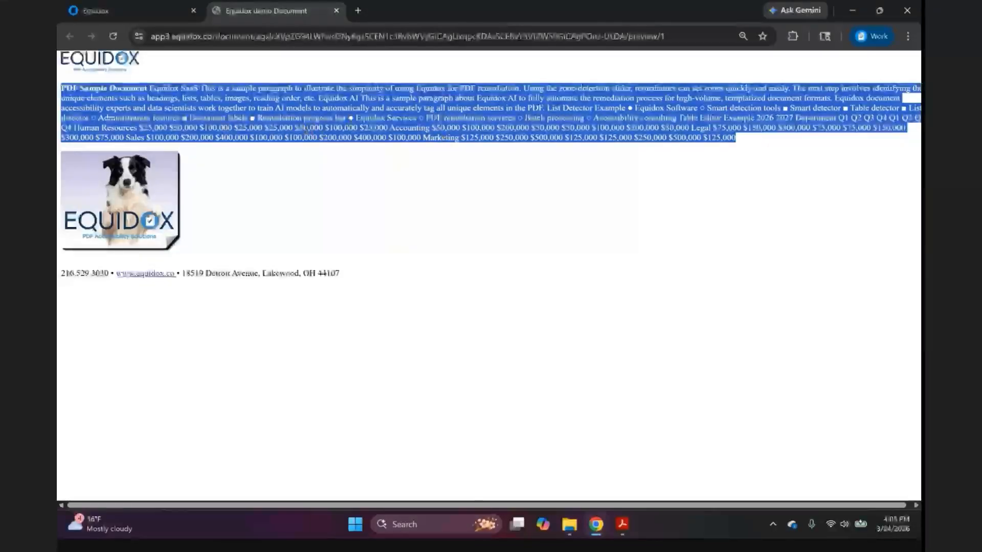
Return to the remediation page and set its zone detection sensitivity back to 5
left_click(149, 16)
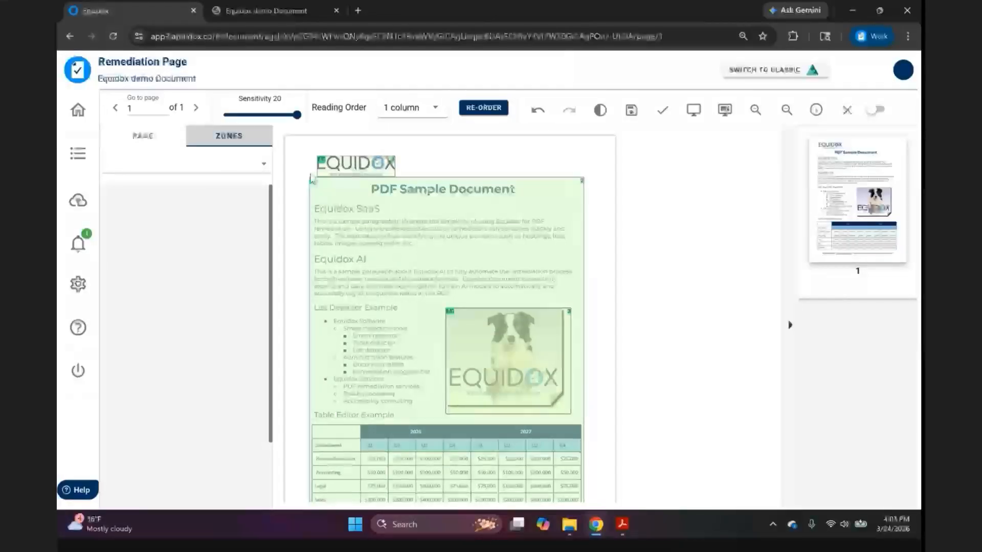
left_click_drag(297, 114, 241, 117)
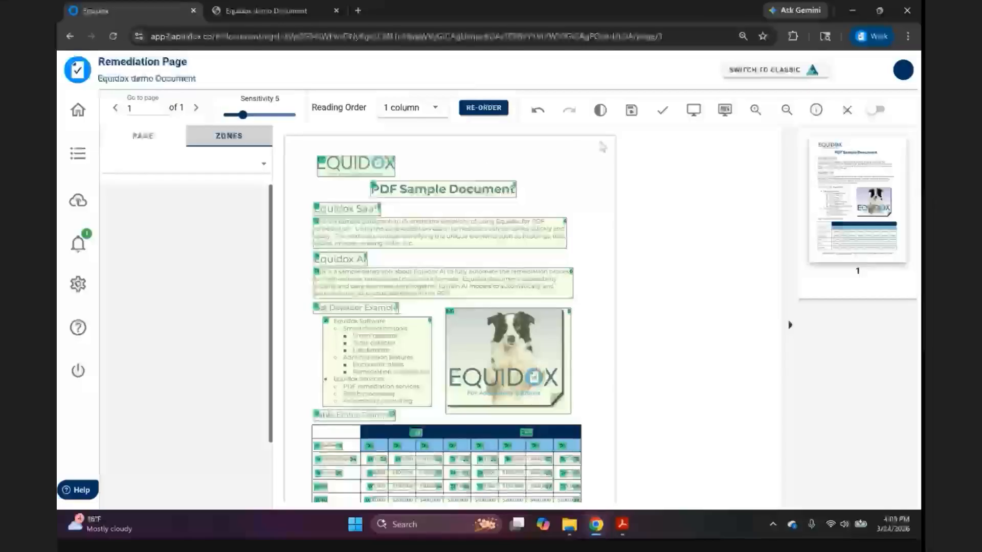
Tag the "PDF Sample Document" title zone as a level 1 heading
left_click(756, 110)
left_click(756, 110)
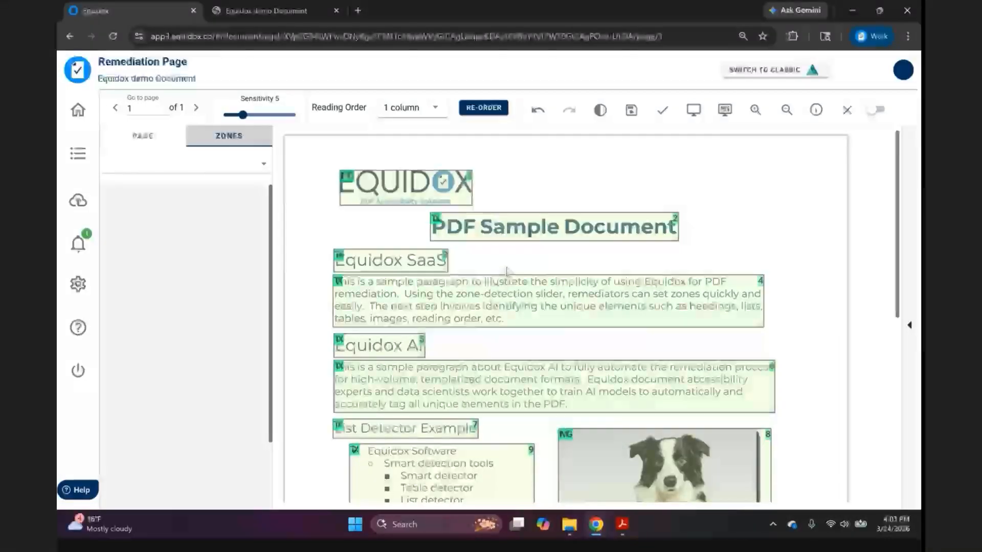
left_click(512, 229)
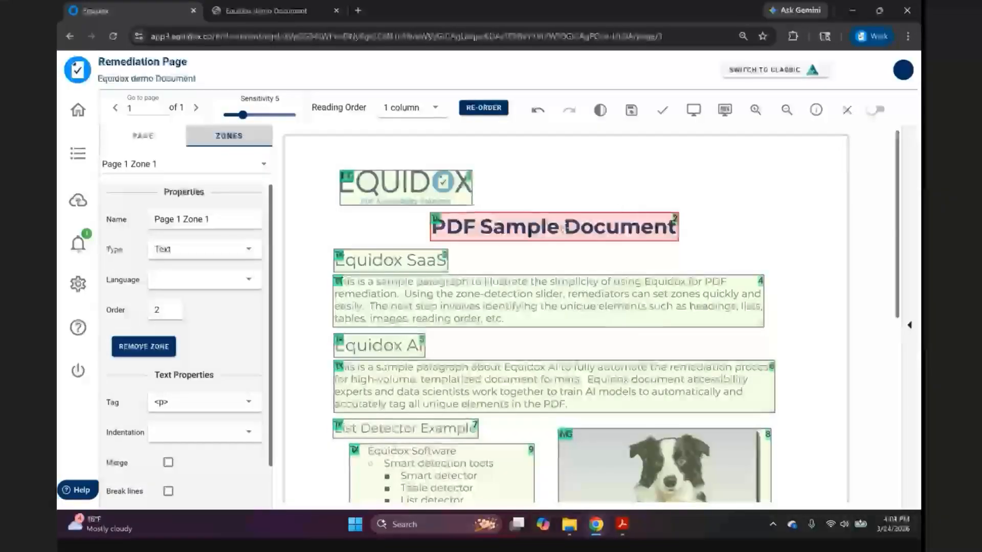
left_click(252, 255)
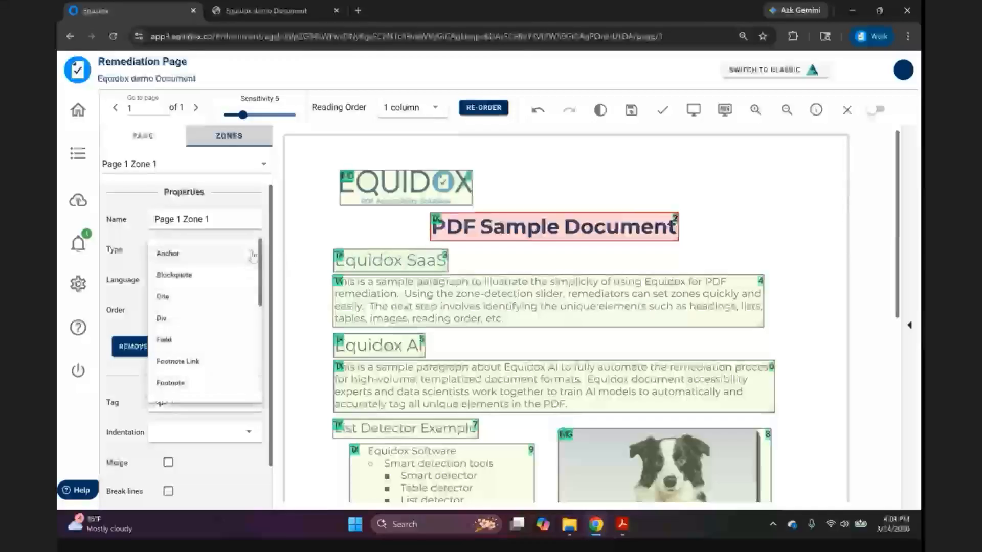
scroll(220, 284, "down", 3)
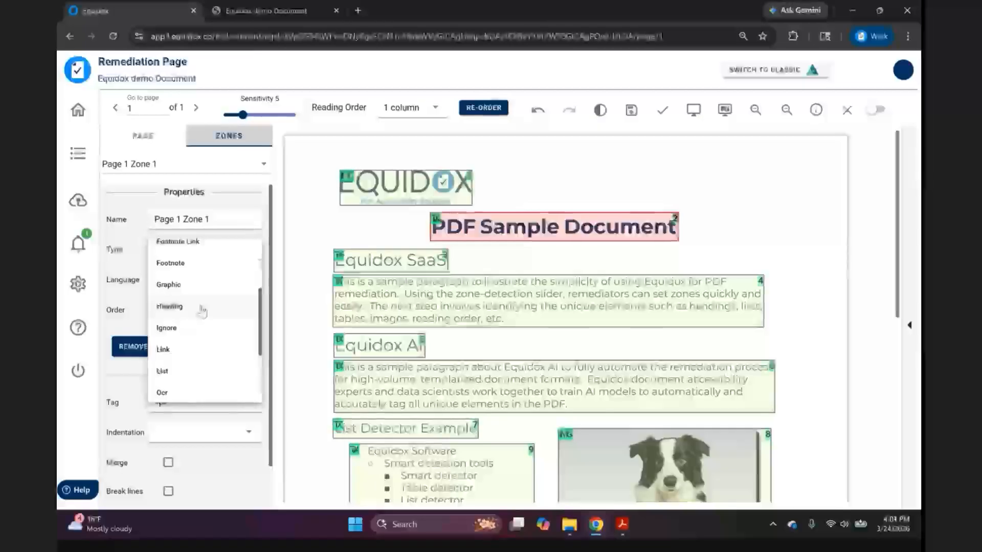
left_click(468, 230)
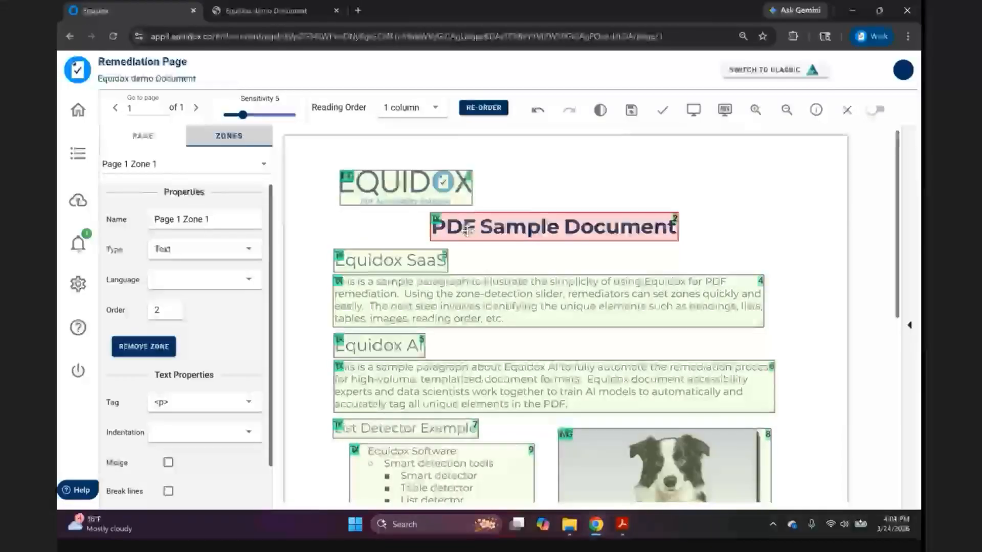
key("h")
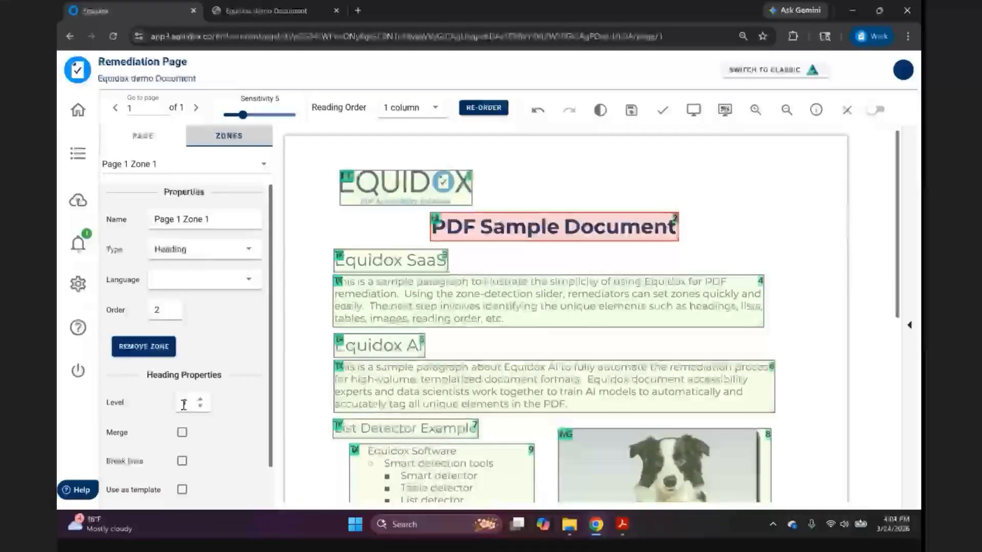
Tag the "Equidox SaaS" and "Equidox AI" zones as level 2 headings
left_click(379, 257)
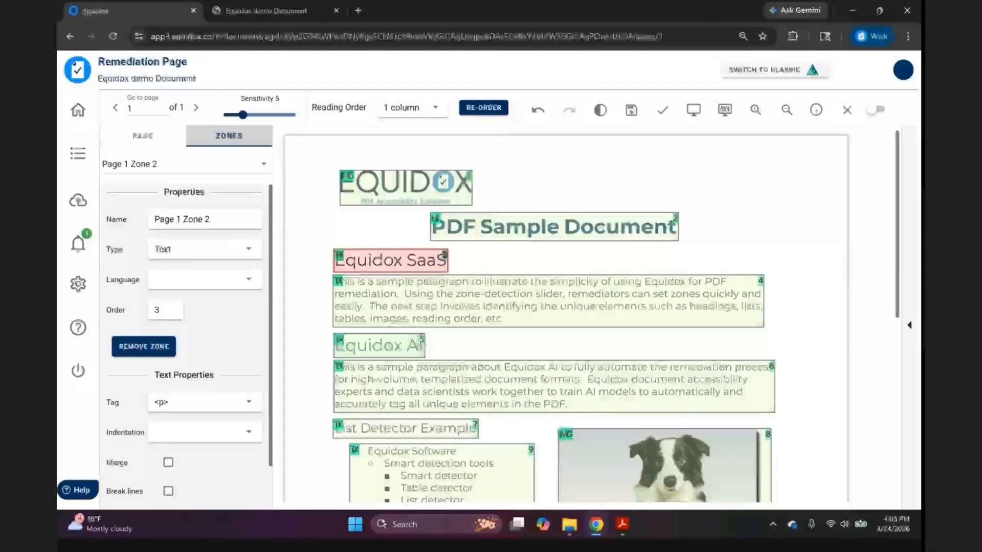
key("2")
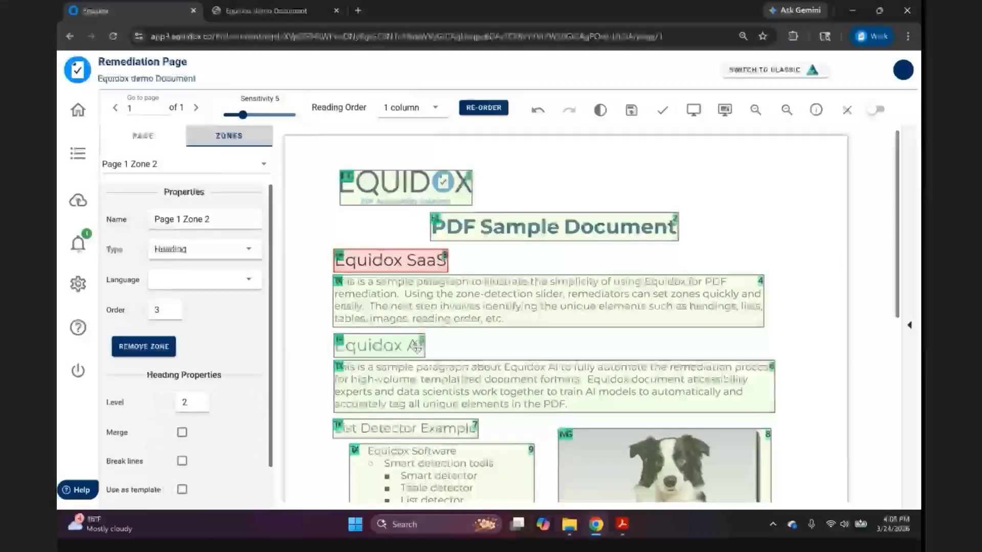
left_click(411, 350)
key("2")
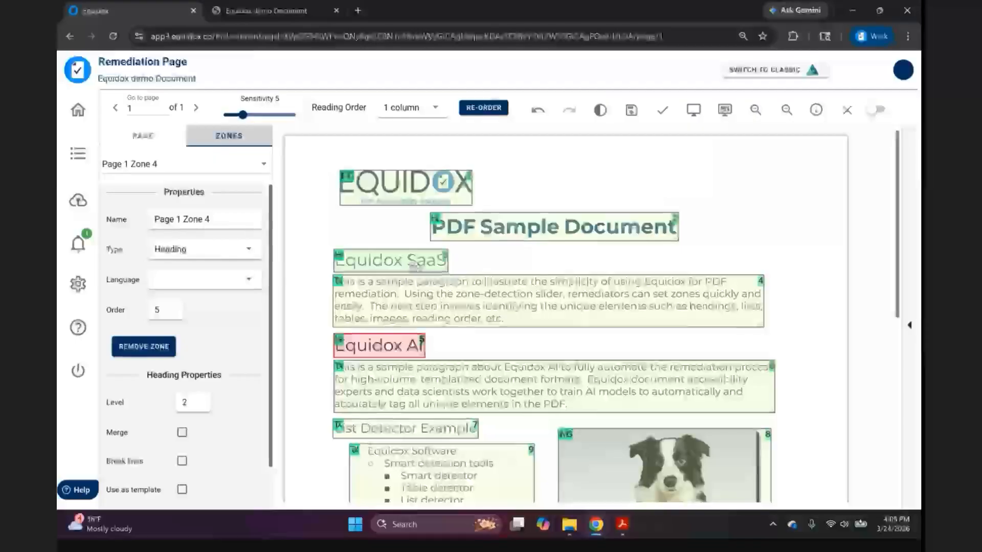
Tag the "List Detector Example" and "Table Editor Example" zones as level 3 headings
scroll(414, 267, "down", 3)
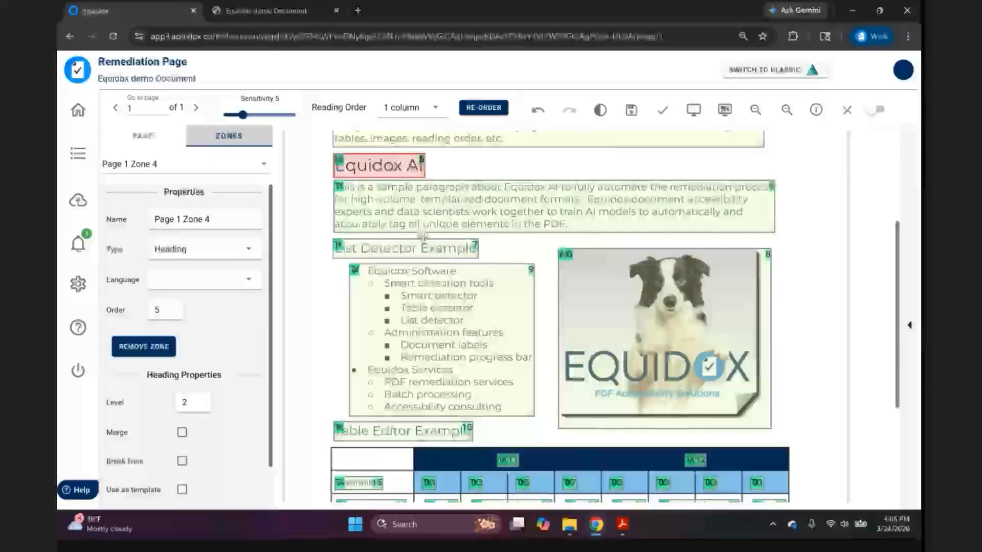
left_click(430, 251)
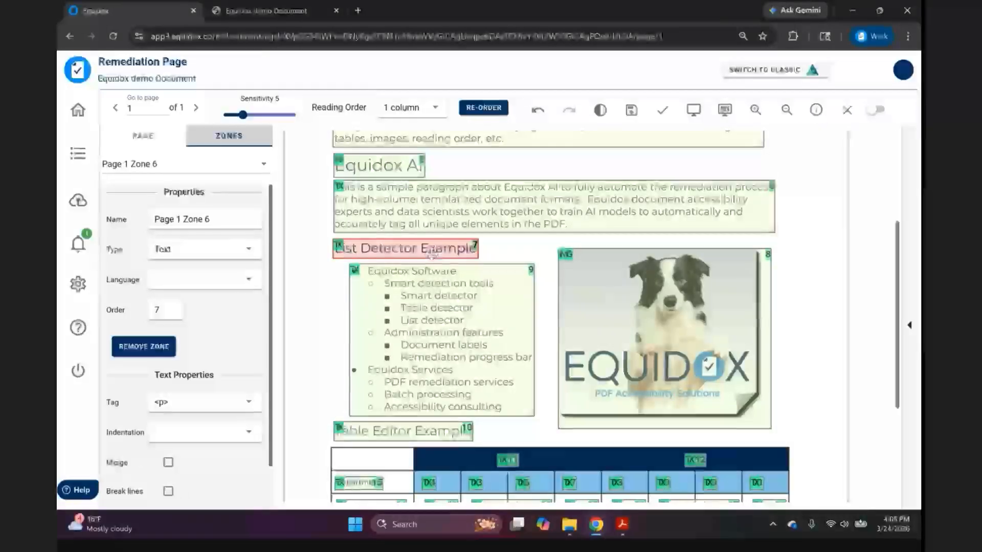
key("h")
left_click(410, 431)
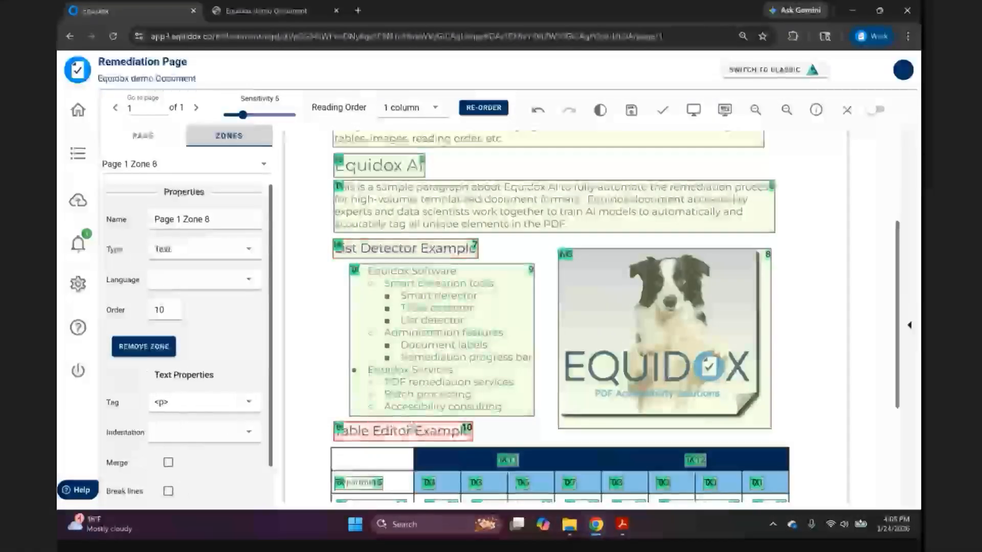
key("h")
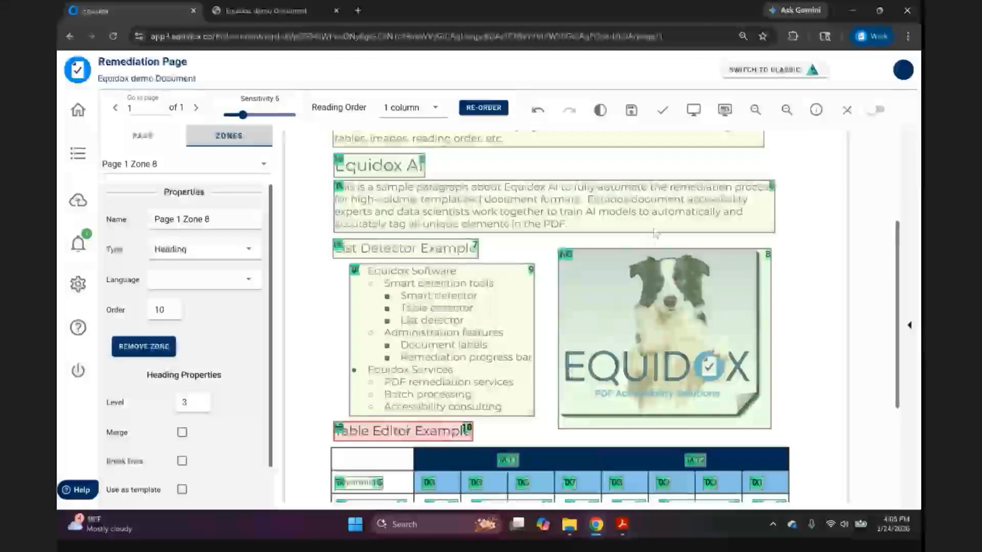
Preview the page and check each tagged heading and the paragraphs under Equidox SaaS and Equidox AI
left_click(694, 111)
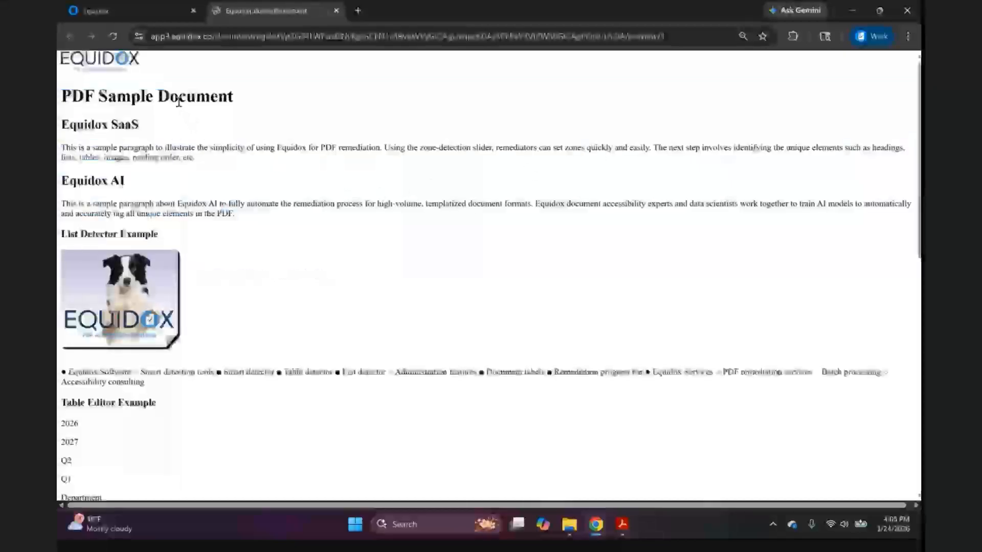
triple_click(179, 102)
left_click_drag(137, 124, 61, 125)
triple_click(106, 178)
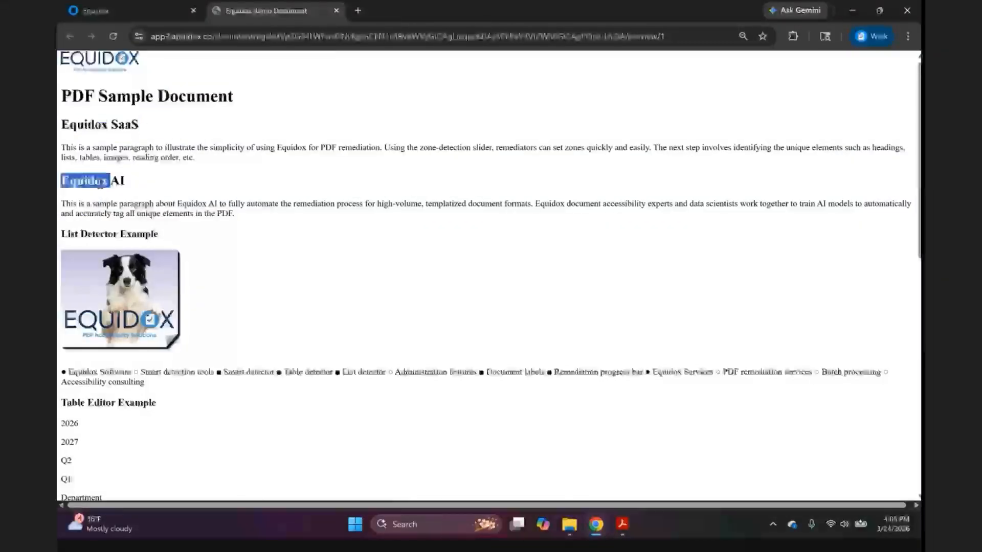
triple_click(116, 235)
triple_click(138, 410)
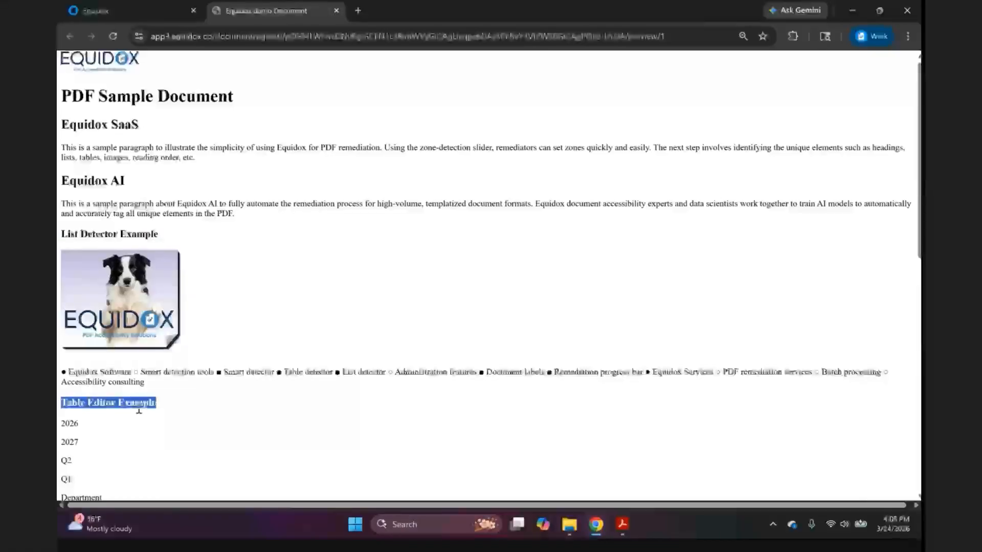
triple_click(164, 149)
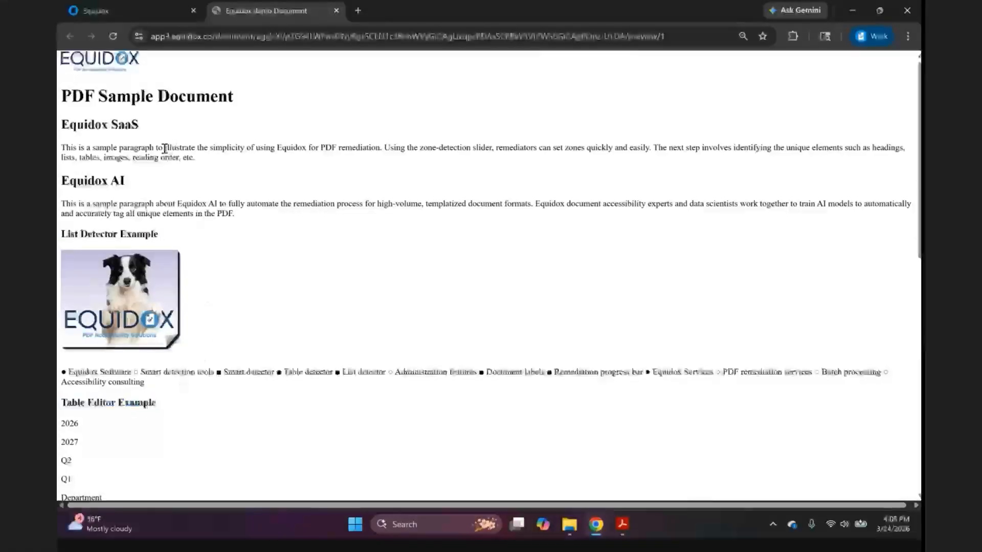
triple_click(191, 203)
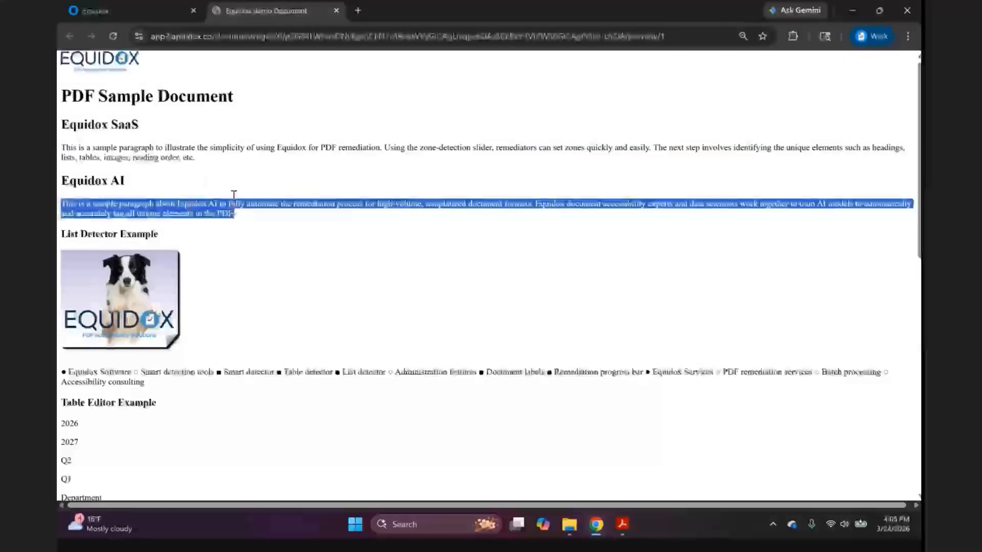
Return to the remediation page and inspect the properties of the paragraph zones under Equidox SaaS and Equidox AI
left_click(184, 11)
scroll(401, 229, "up", 3)
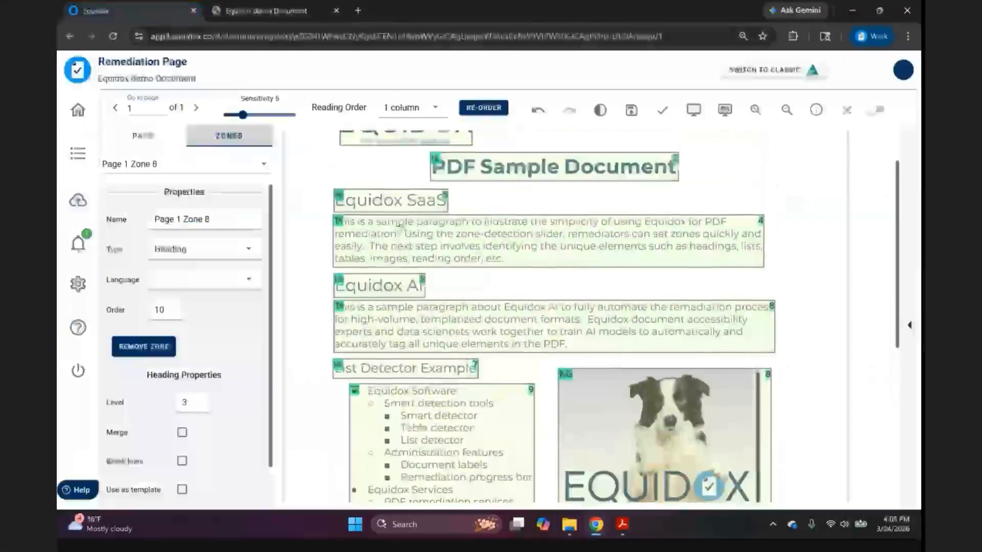
left_click(402, 230)
left_click(419, 321)
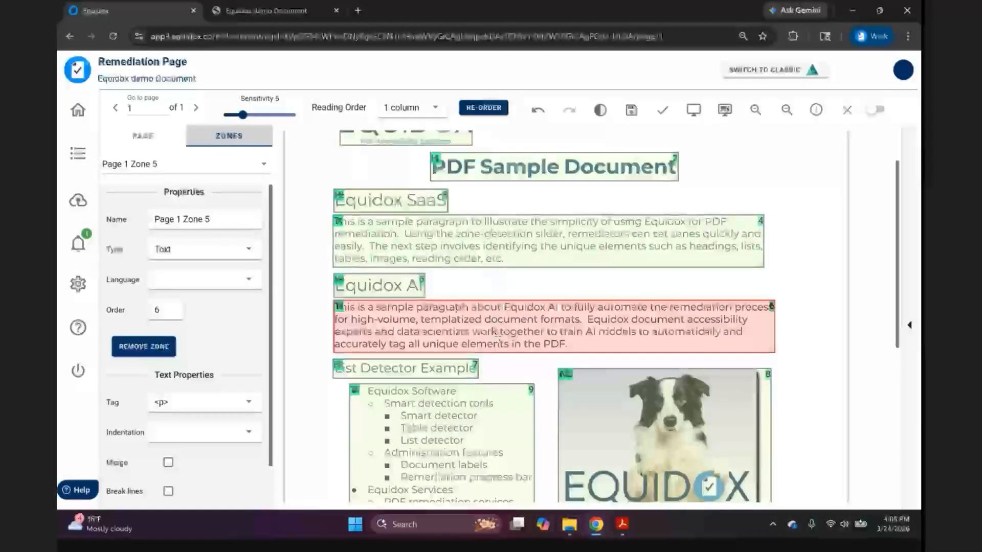
Select the bulleted list zone under List Detector Example and locate its text in the HTML preview
scroll(496, 335, "down", 3)
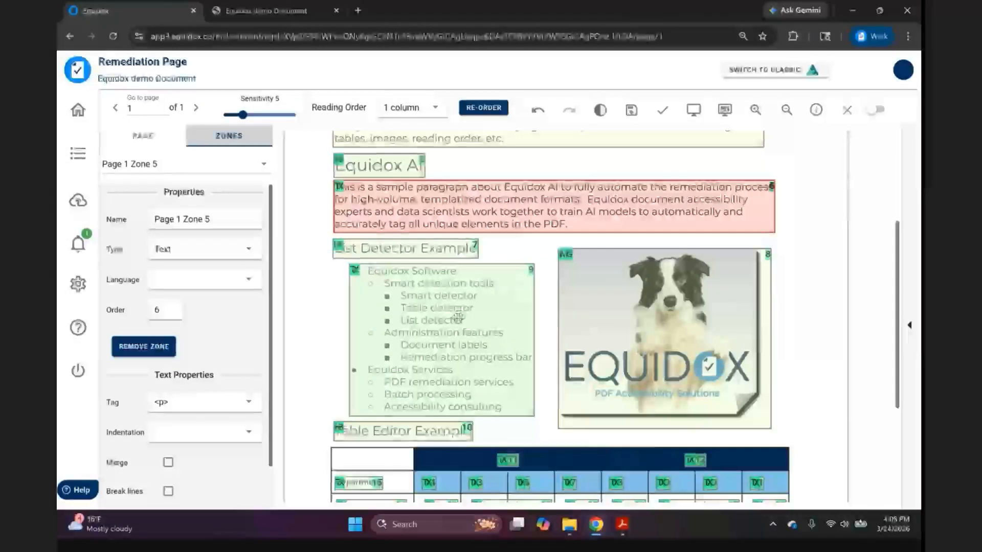
left_click(458, 318)
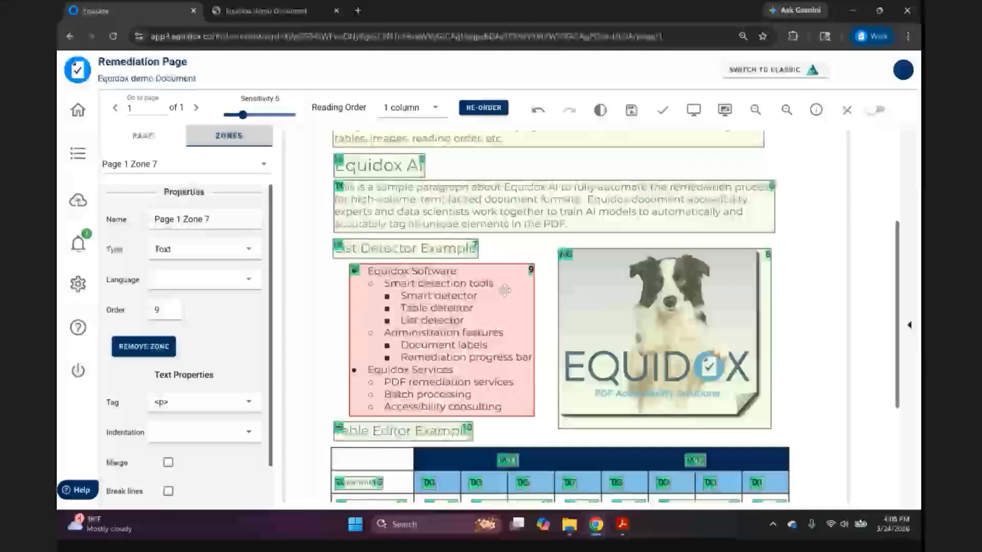
left_click(302, 14)
scroll(335, 276, "down", 3)
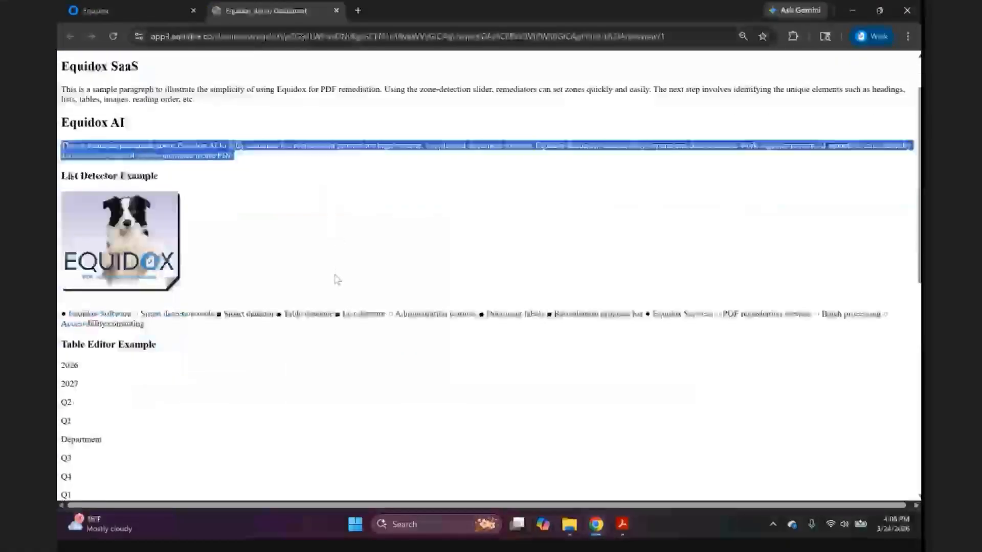
triple_click(341, 255)
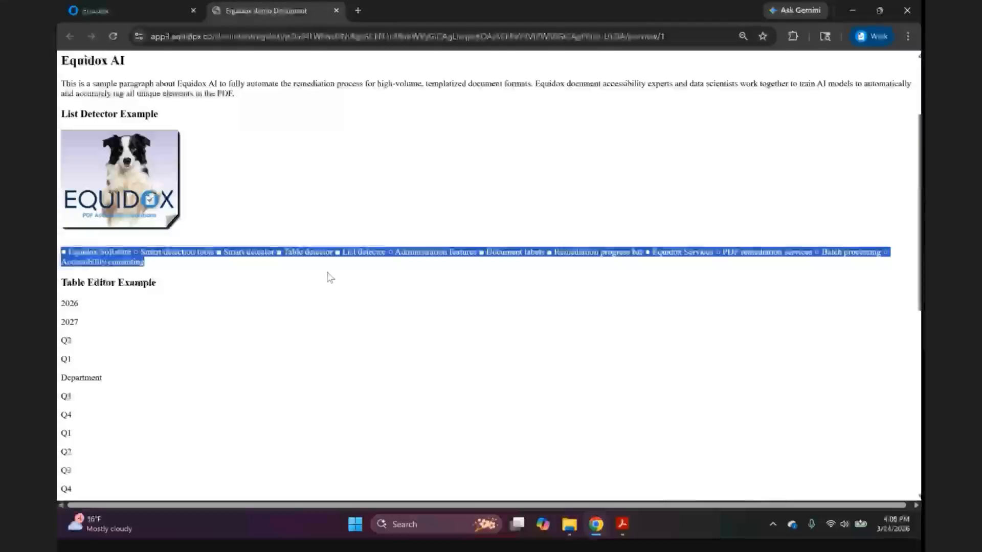
Examine how the bullet levels run together in the preview, from Equidox Software through Smart detection tools to Administration features
left_click(330, 277)
left_click_drag(386, 252, 215, 256)
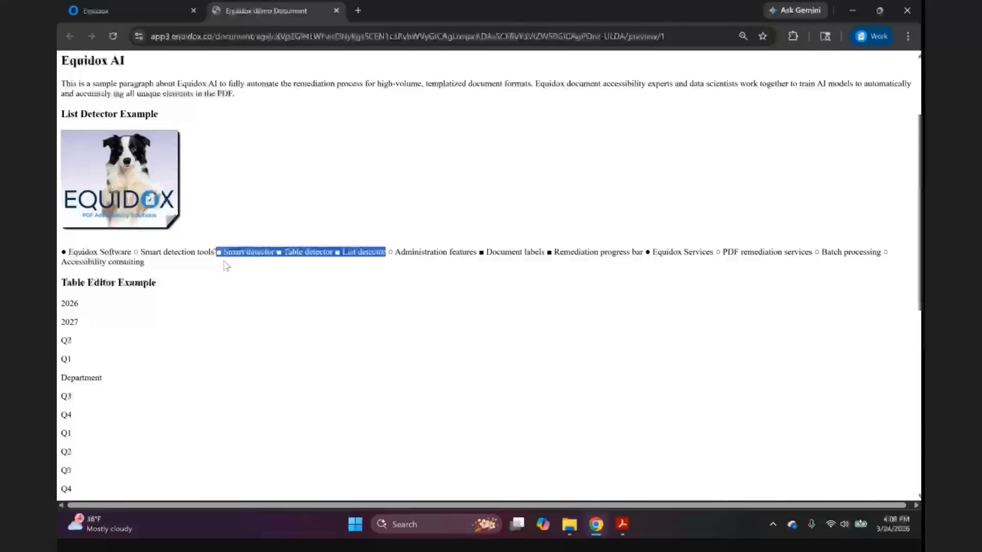
left_click(212, 253)
left_click_drag(213, 253, 134, 253)
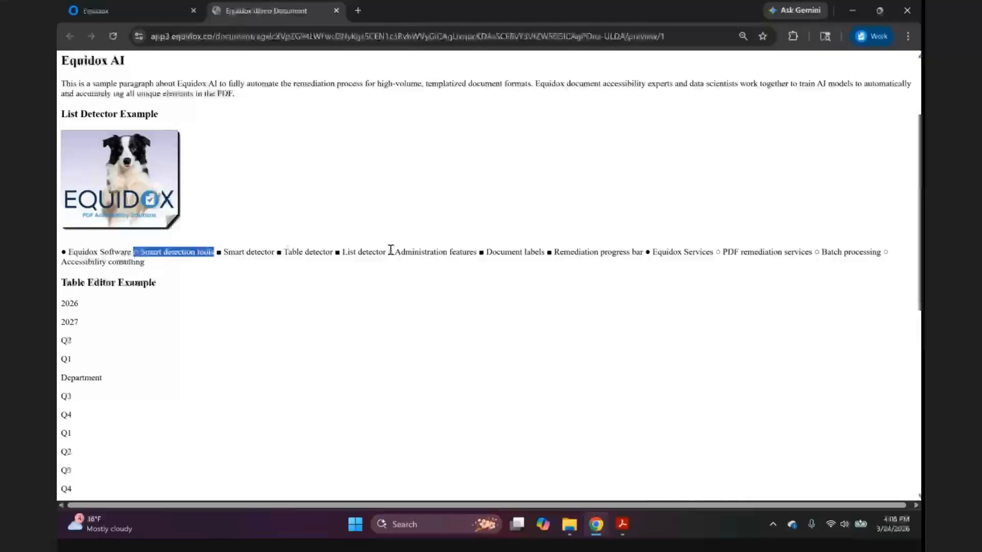
left_click_drag(390, 251, 476, 251)
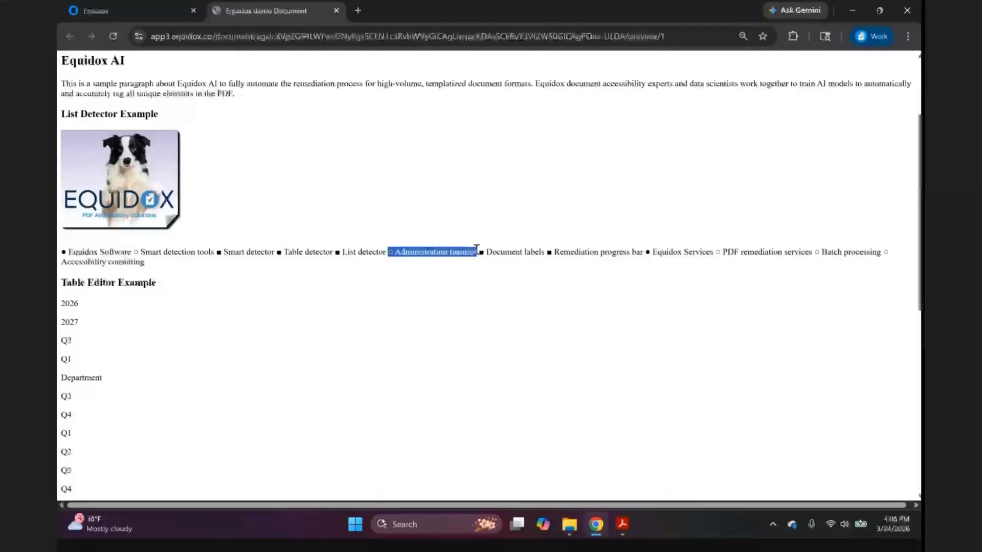
left_click(131, 253)
left_click_drag(131, 252, 64, 254)
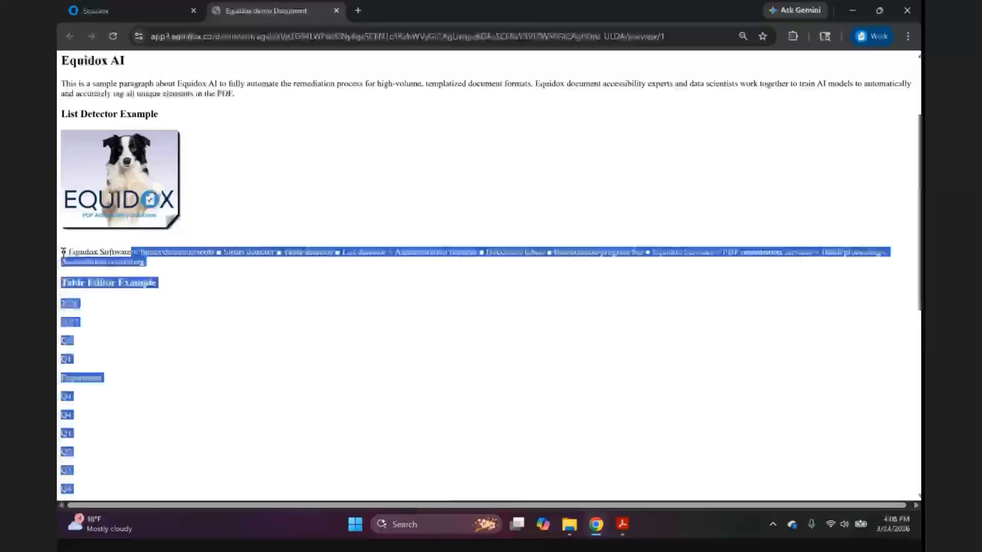
left_click(63, 252)
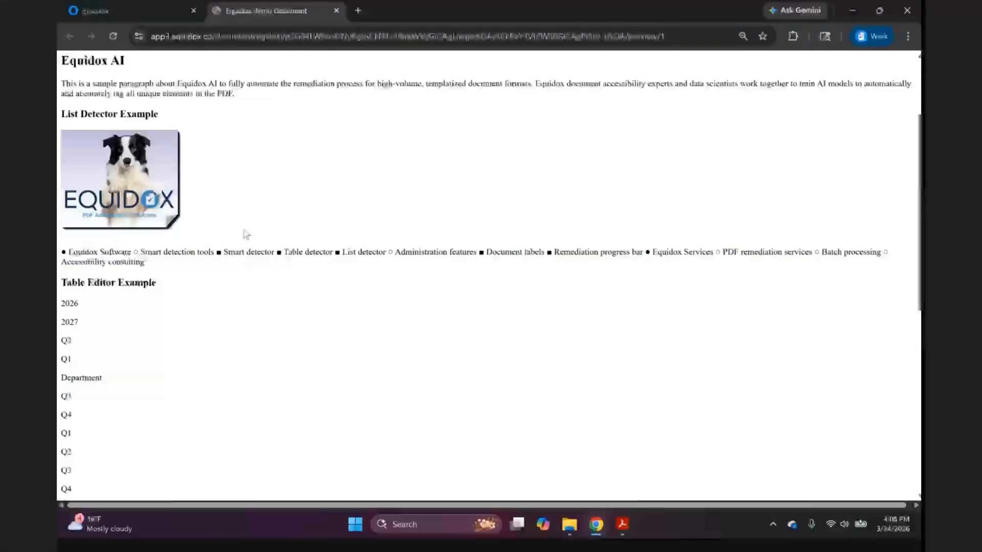
Turn the bulleted text zone under List Detector Example into a list zone and run the list detector at sensitivity 2
left_click(170, 14)
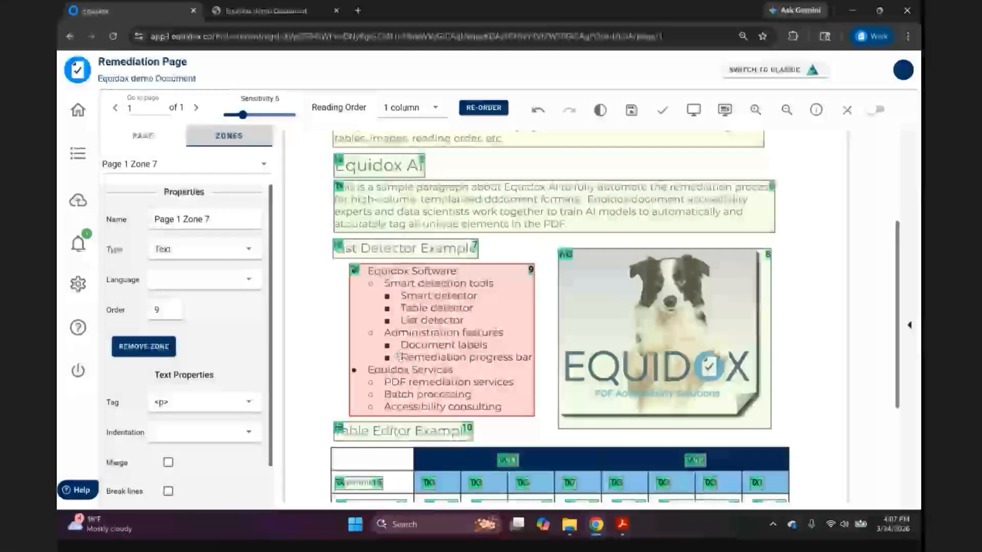
key("l")
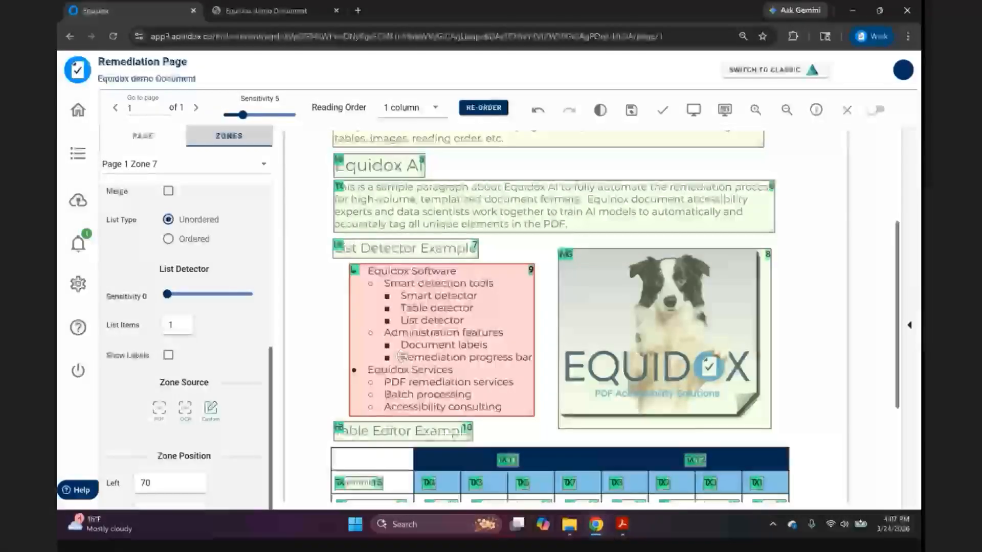
left_click_drag(167, 294, 197, 294)
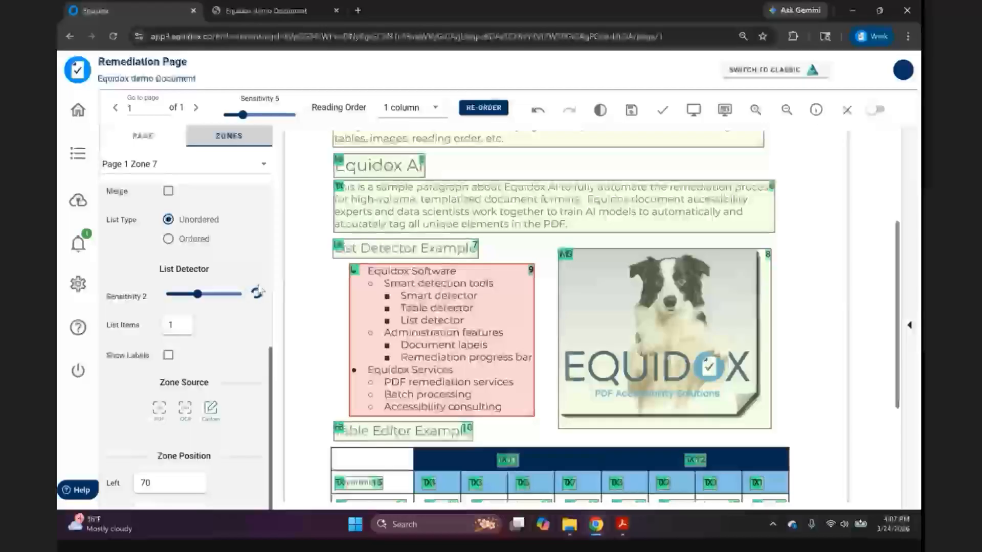
left_click(260, 294)
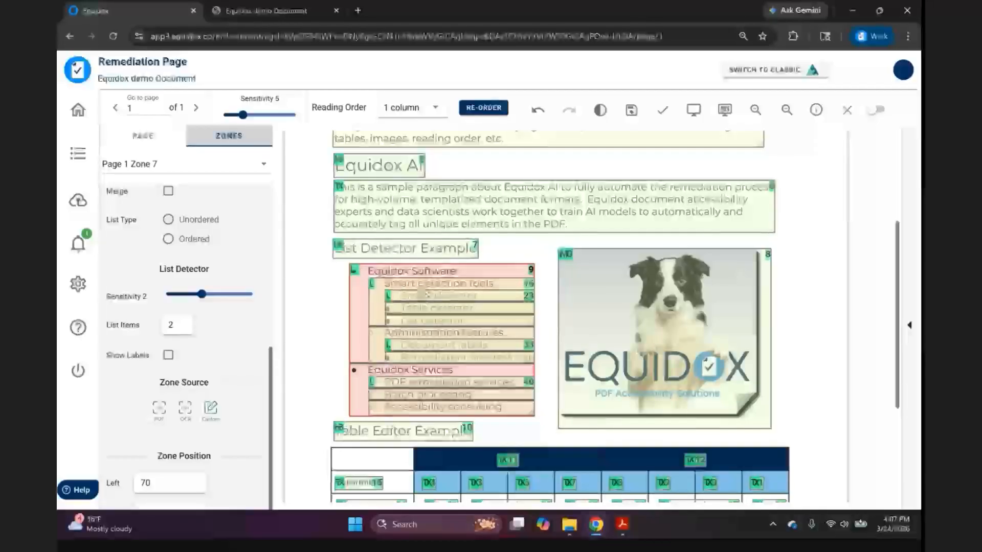
Preview the page and check the nesting of the list items under List Detector Example
left_click(693, 111)
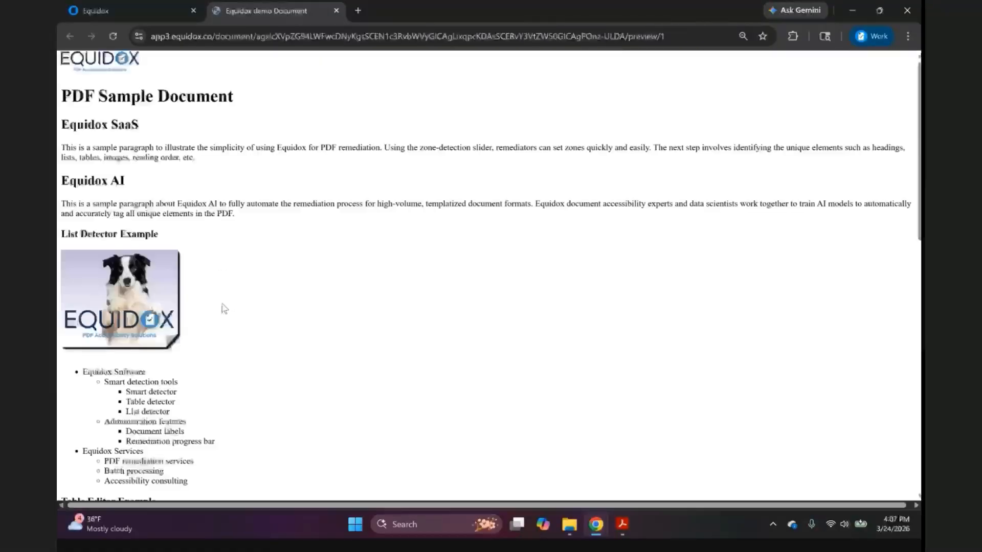
scroll(163, 313, "down", 1)
scroll(64, 205, "down", 2)
left_click_drag(61, 189, 214, 307)
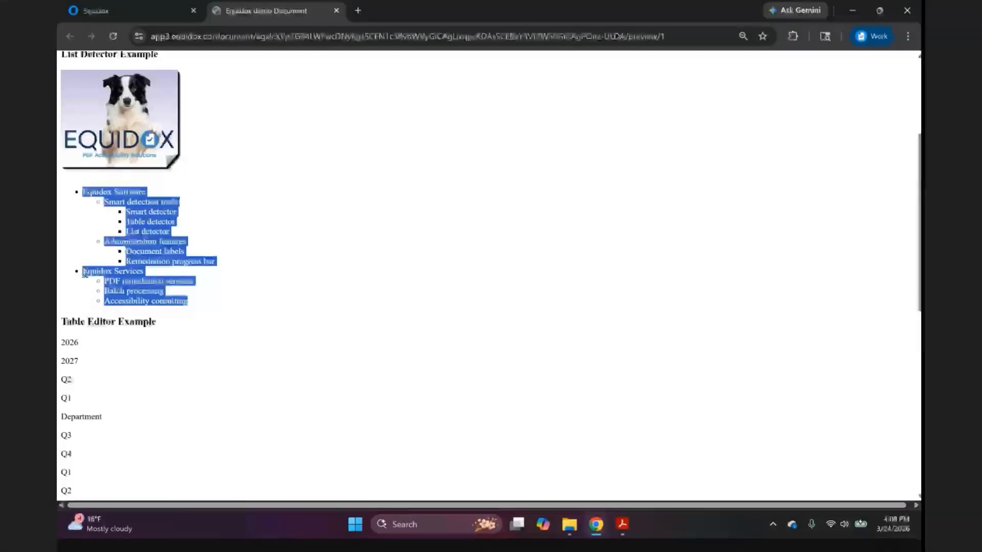
left_click(243, 293)
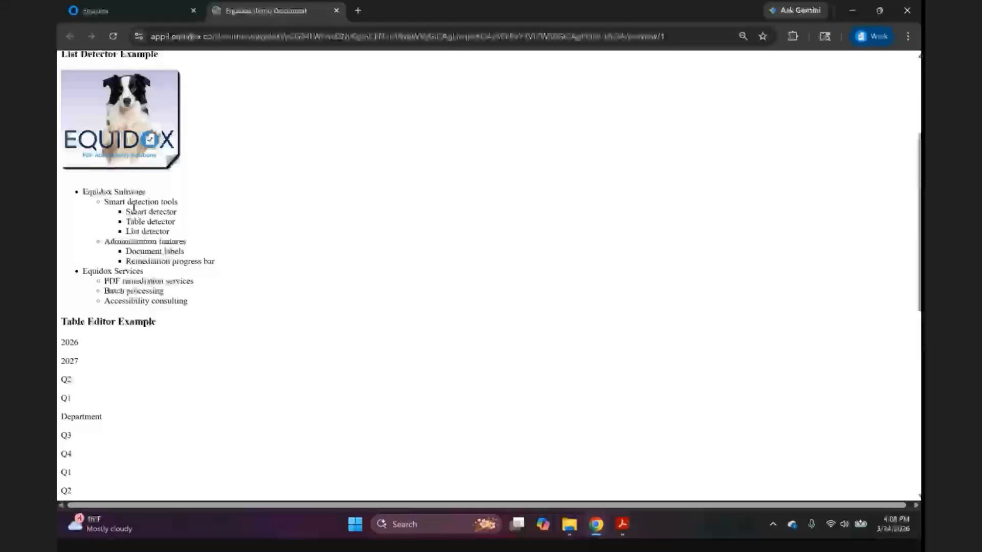
left_click_drag(125, 211, 180, 218)
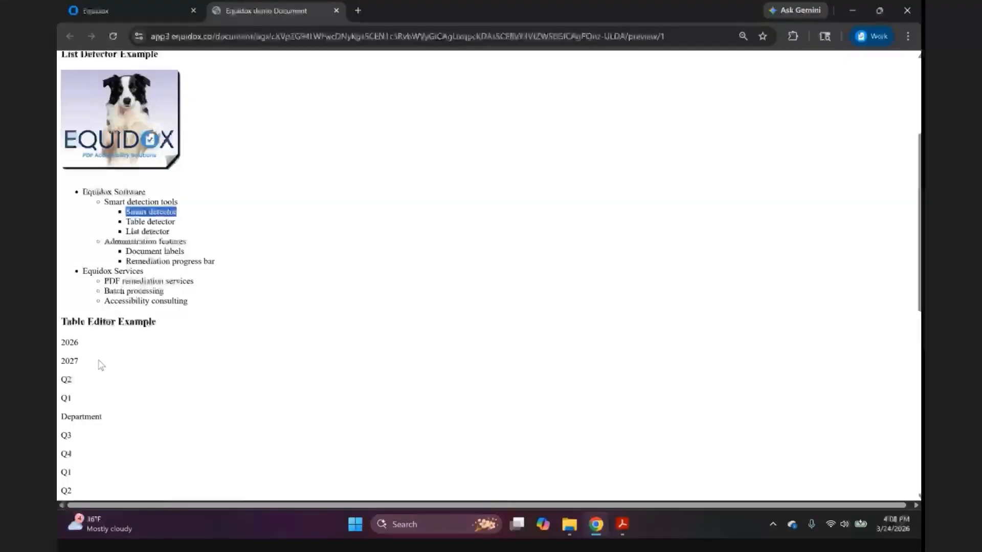
On the remediation page, move the Accounting, last-column $50,000, last-column Q4 and 2027 text zones off their table cells
left_click(154, 16)
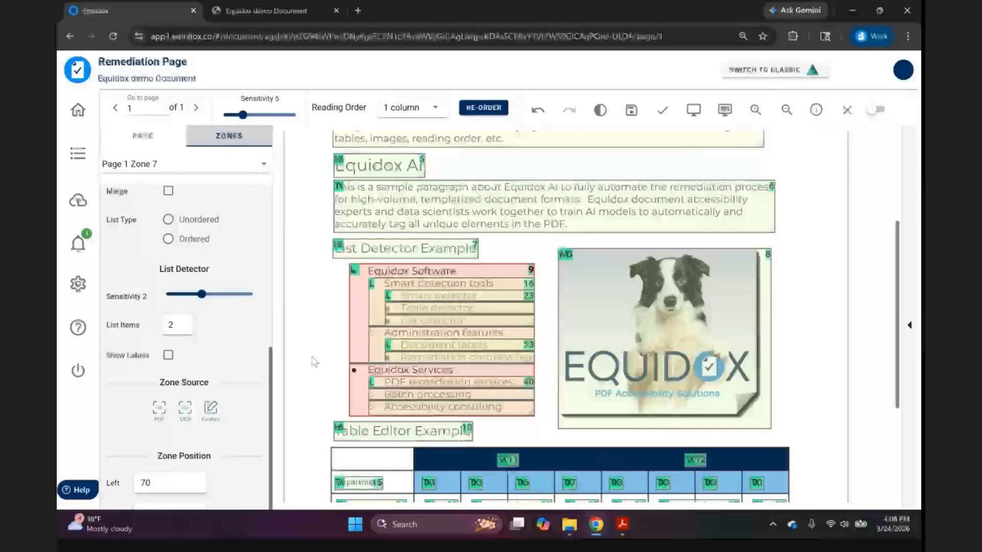
scroll(314, 362, "down", 4)
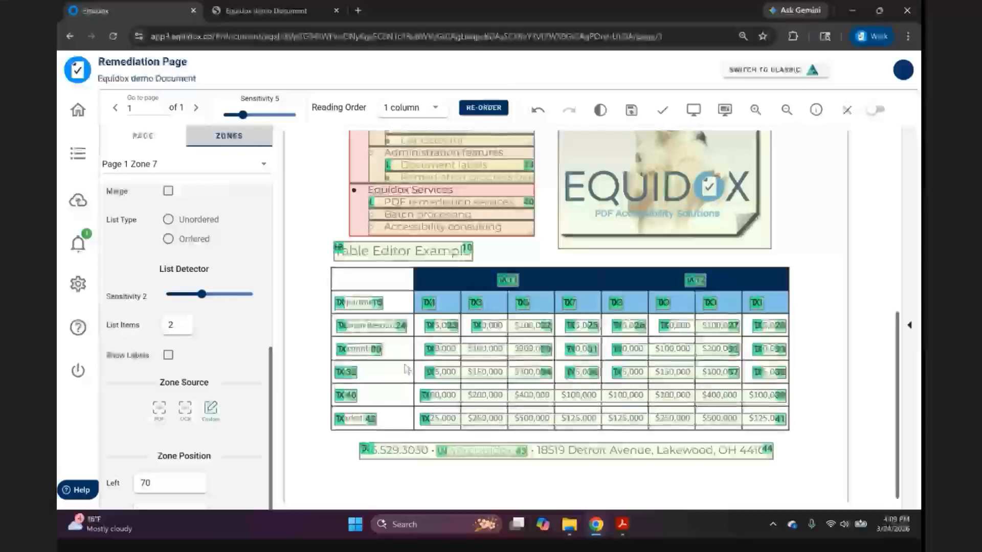
left_click_drag(354, 347, 384, 367)
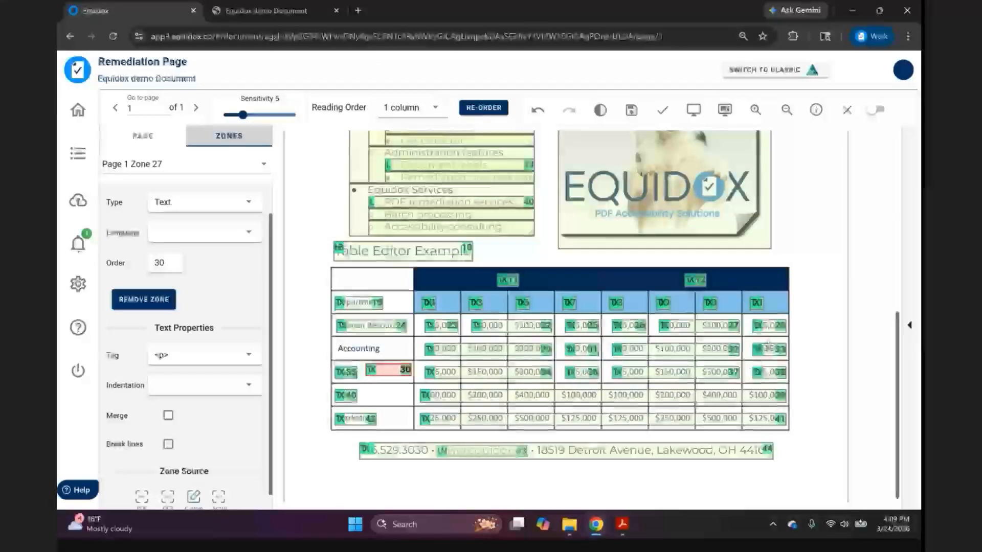
left_click_drag(769, 348, 750, 370)
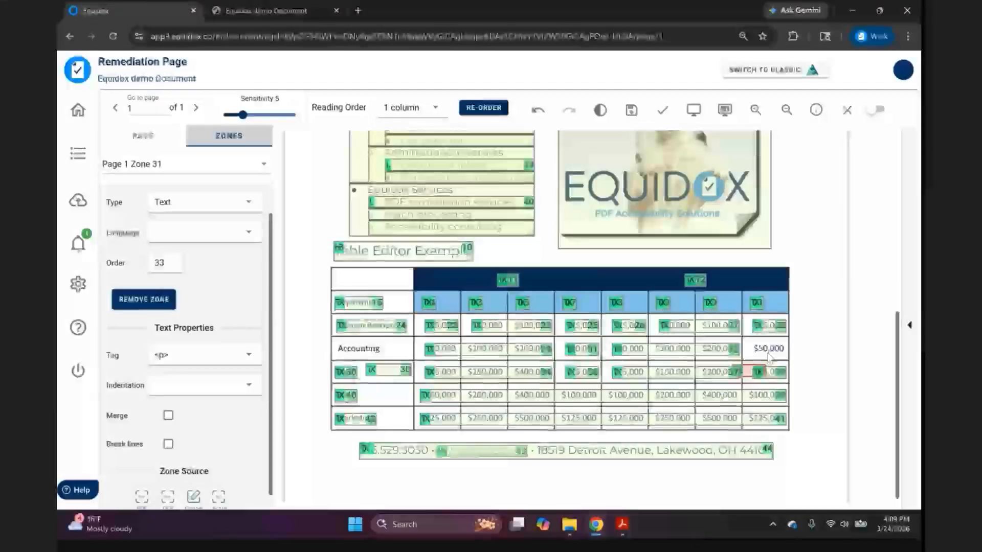
left_click(763, 302)
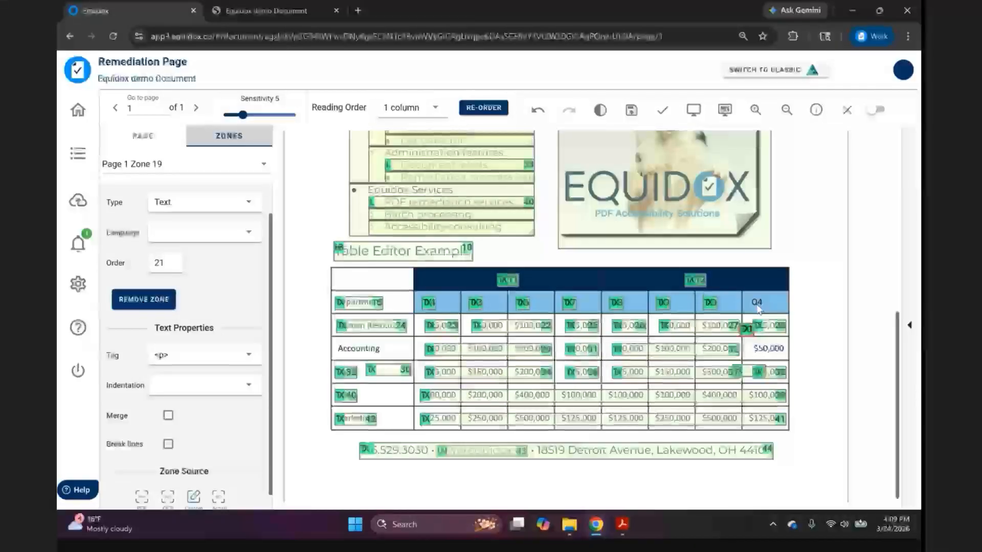
left_click_drag(696, 279, 678, 307)
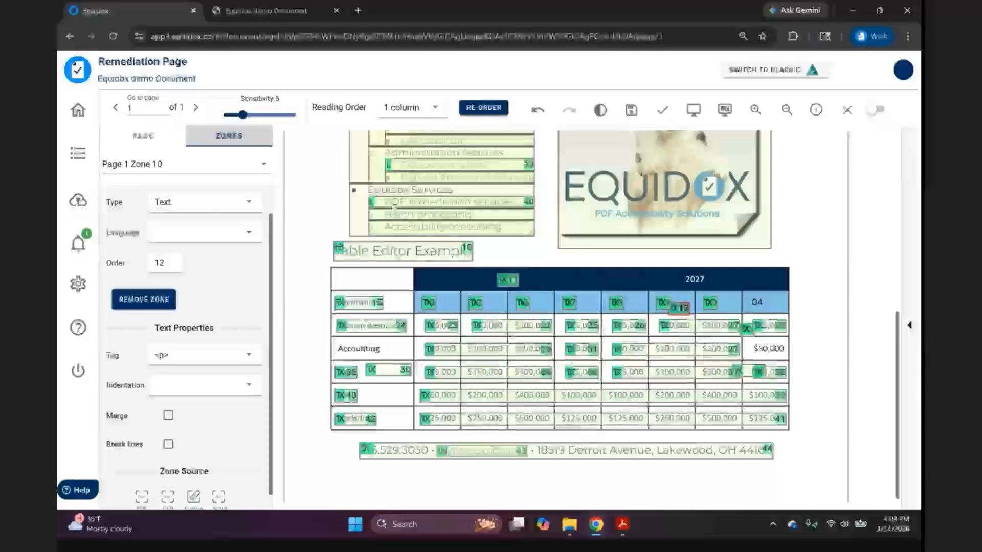
Check in the HTML preview how the untagged table's headers and amounts read, including one $200,000 value in the Sales figures
left_click(289, 16)
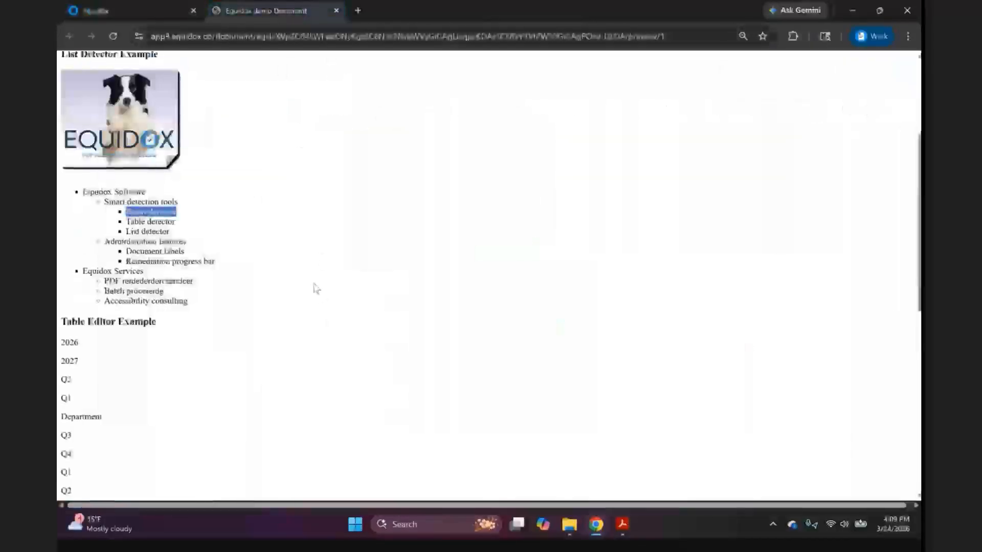
scroll(266, 261, "down", 3)
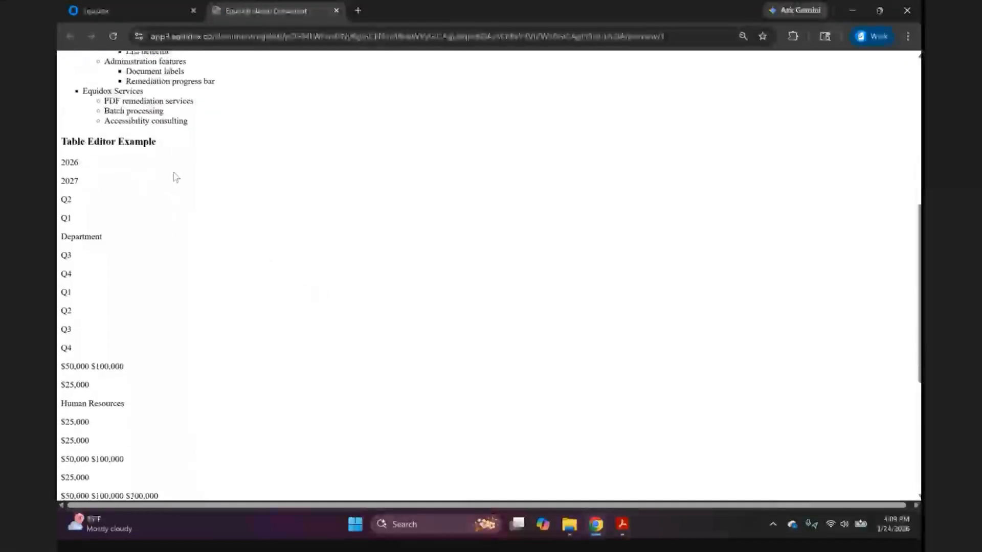
scroll(165, 226, "down", 2)
scroll(164, 242, "down", 3)
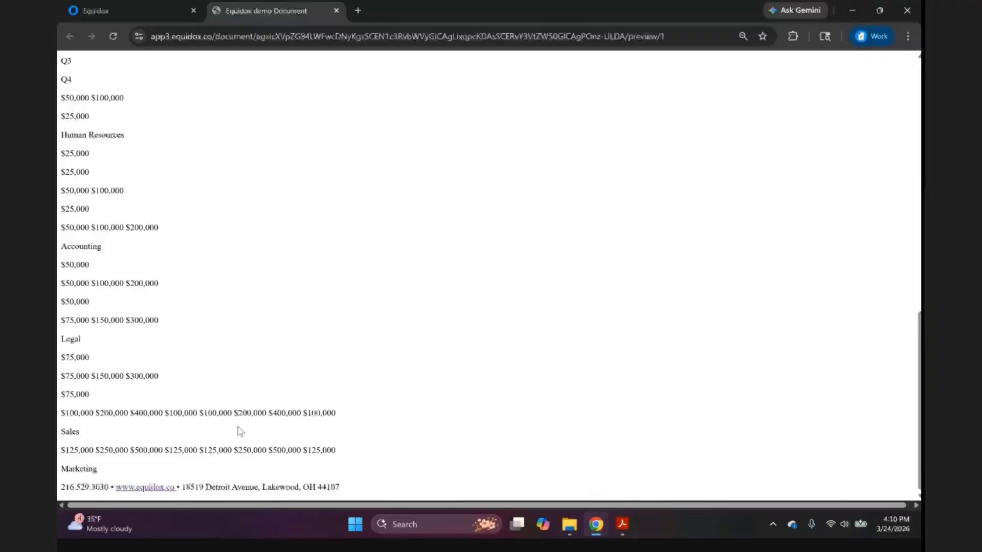
left_click_drag(234, 413, 262, 412)
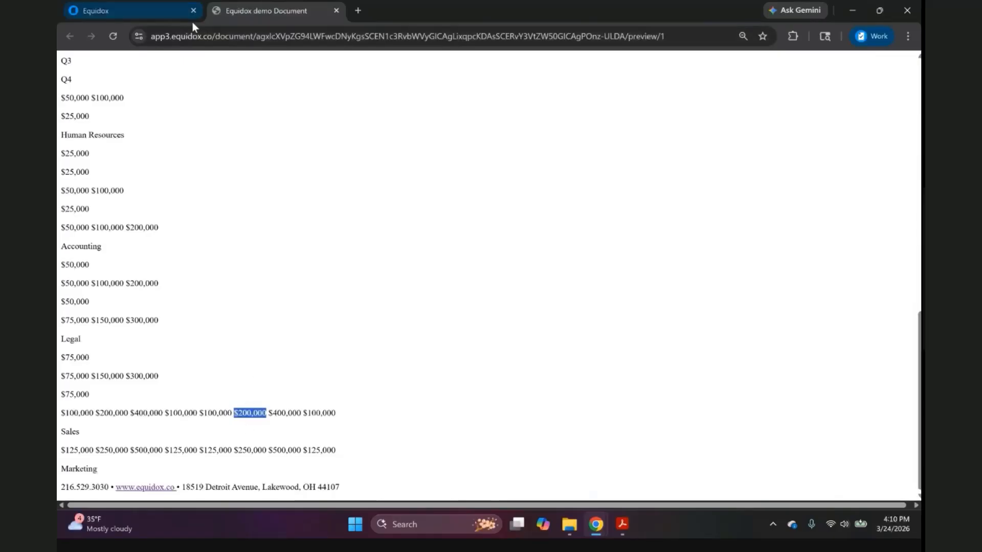
Draw a table zone around the whole table under Table Editor Example and open it in the Table Editor
left_click(162, 10)
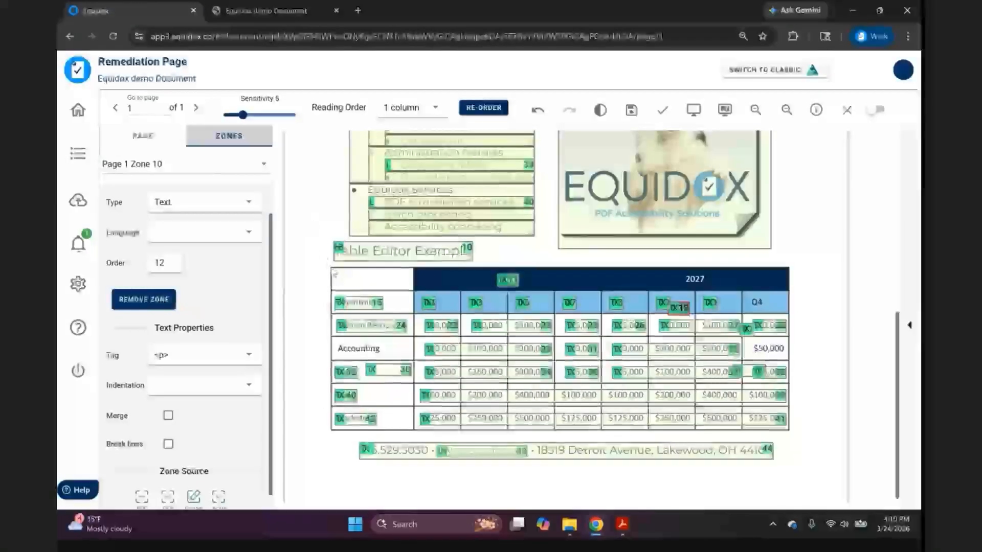
left_click_drag(336, 274, 793, 434)
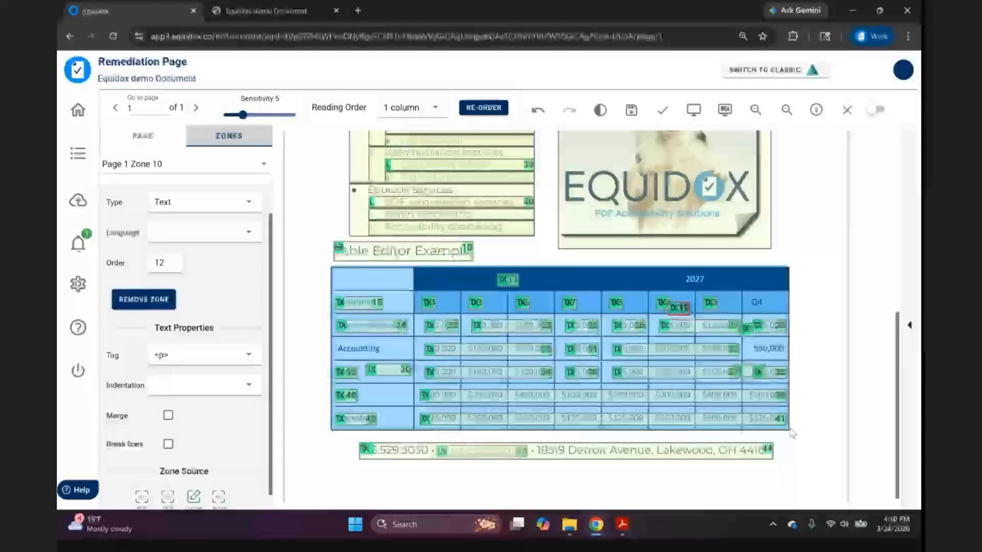
left_click(649, 285)
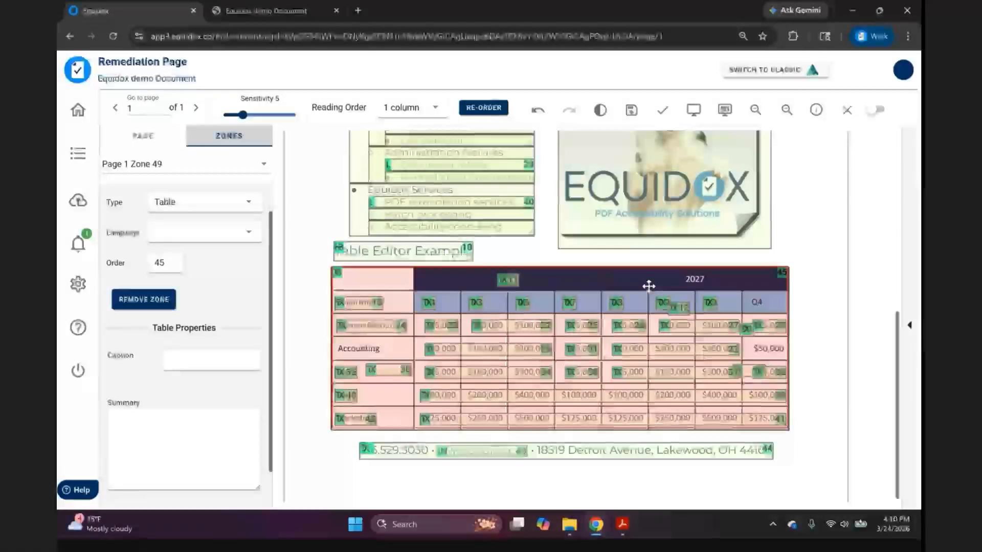
double_click(649, 287)
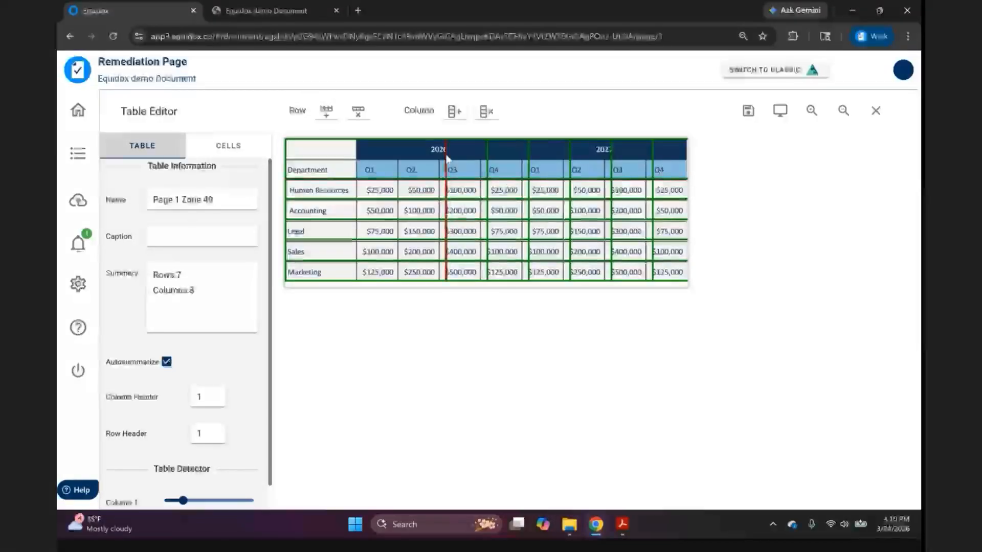
Edit the table's column lines by shifting the line at 2026 Q3, adding one near 2026 Q1, and deleting both
mouse_move(446, 155)
left_mouse_down()
mouse_move(464, 155)
mouse_move(445, 158)
mouse_move(454, 162)
left_mouse_up()
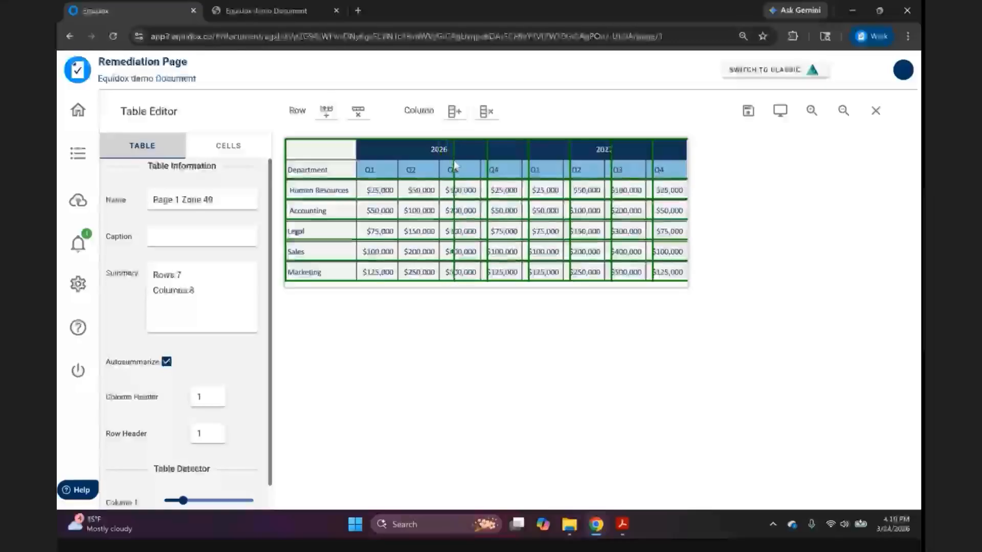
left_click(420, 177)
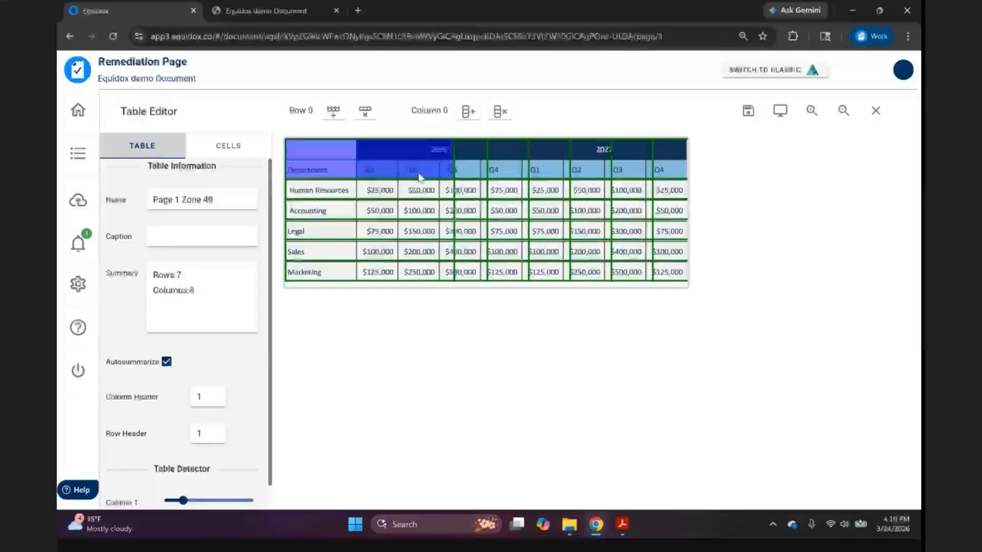
left_click(335, 116)
left_click(365, 112)
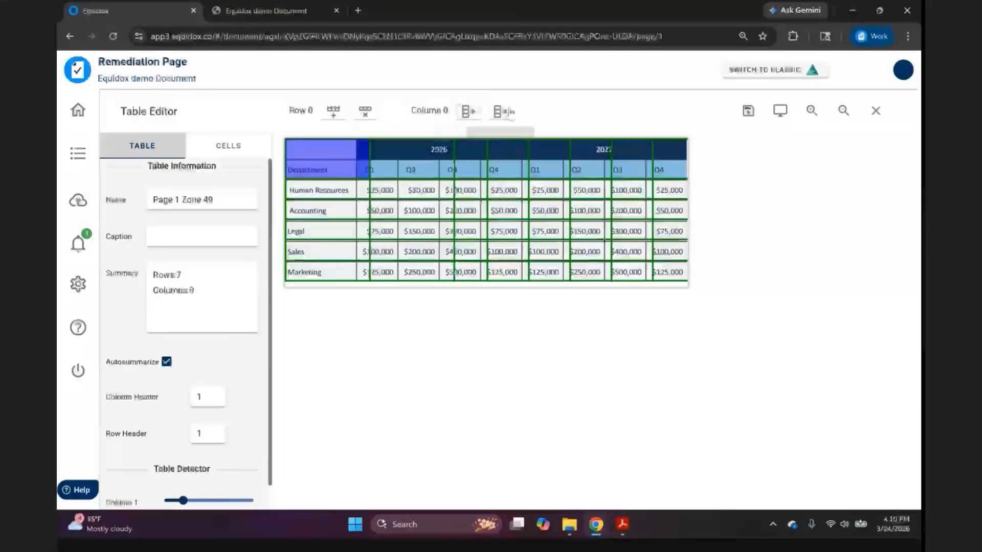
left_click(504, 112)
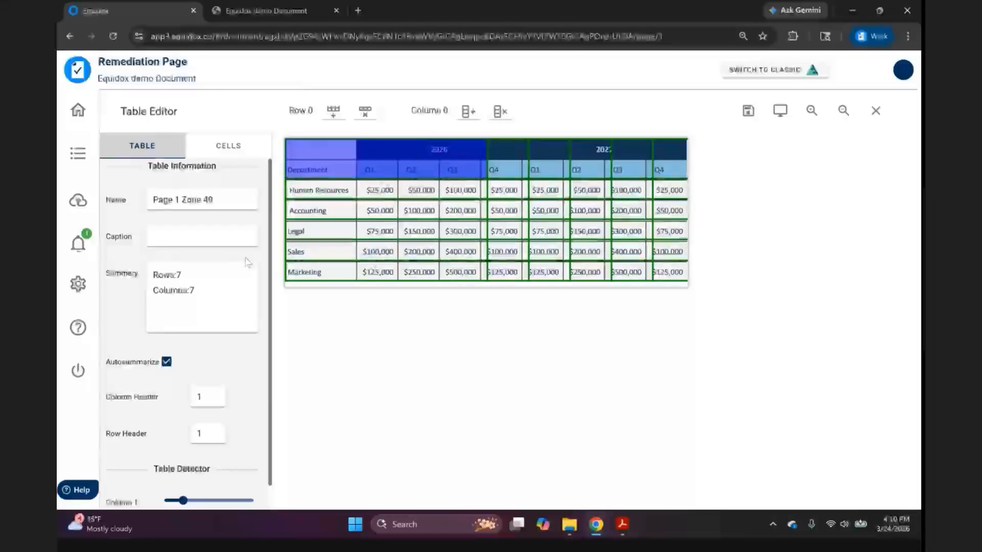
Set both the column and row levels of the Table Detector to 2 for this table
scroll(188, 244, "down", 2)
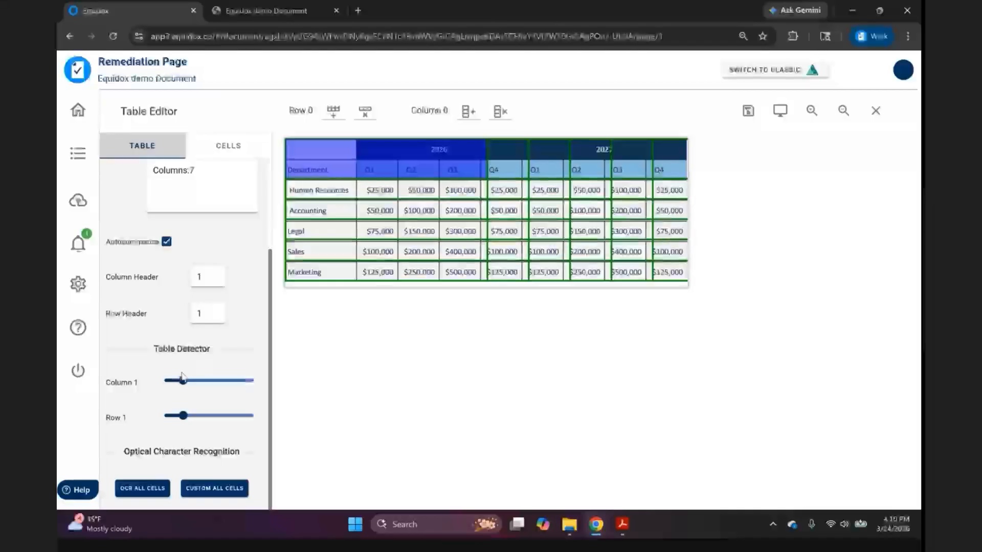
left_click_drag(183, 380, 201, 422)
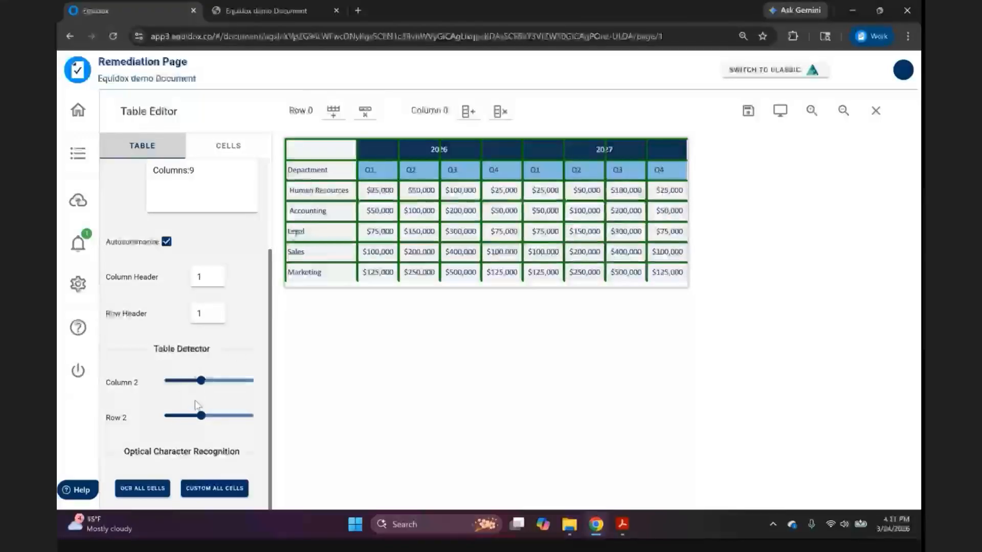
Step cell by cell down the first column and across the Marketing row to check the detected table grid
left_click(321, 159)
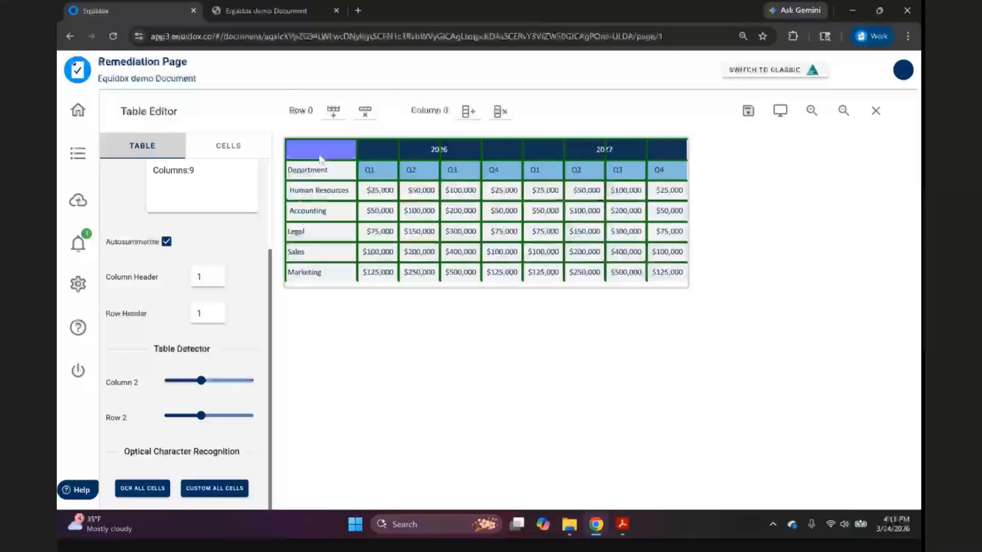
key("Down")
key("Down")
key("Down")
key("Down")
key("Down")
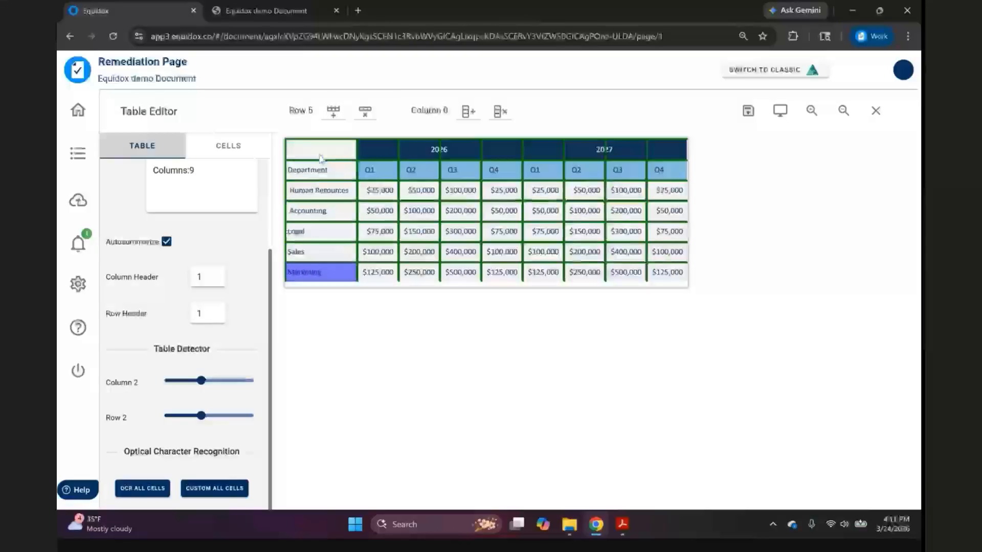
key("Right")
key("Right")
key("Right")
key("Right")
key("Right")
key("Right")
key("Right")
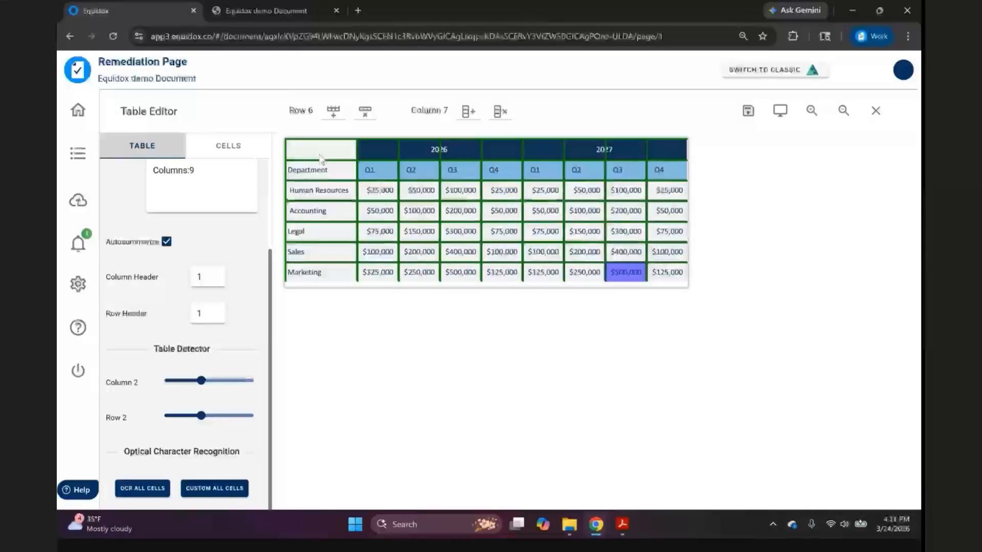
key("Right")
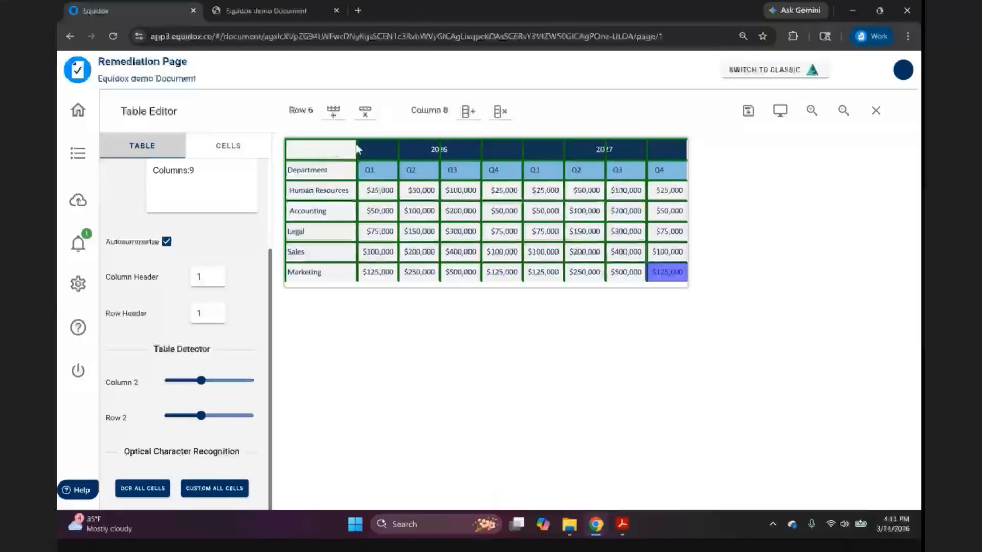
Preview this table and compare it with the untagged table text in the document's HTML preview
left_click(784, 111)
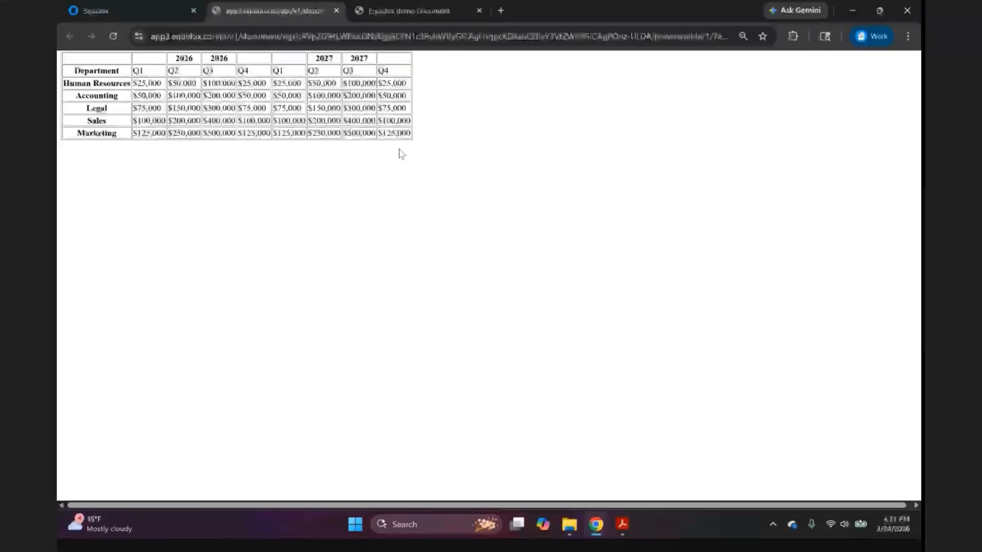
left_click(413, 10)
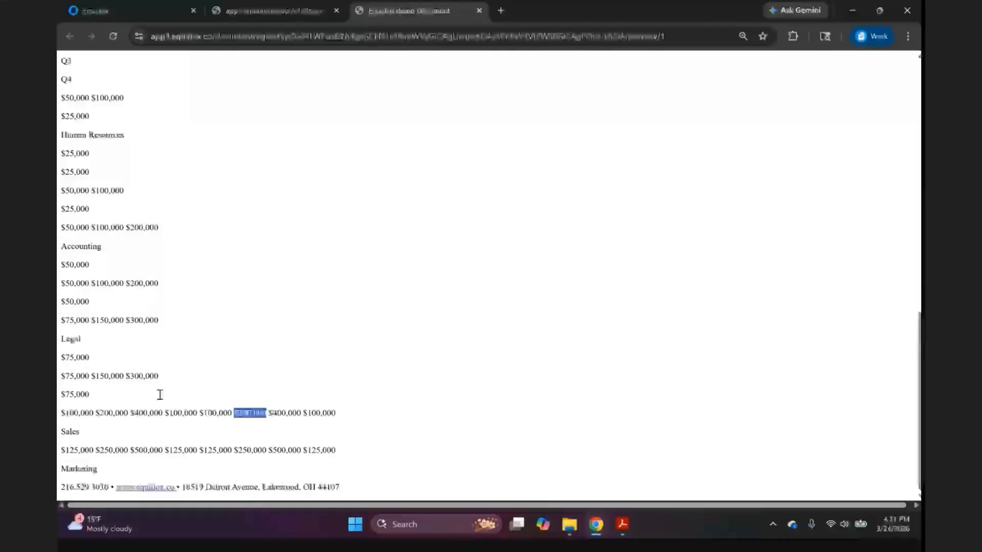
scroll(162, 350, "up", 3)
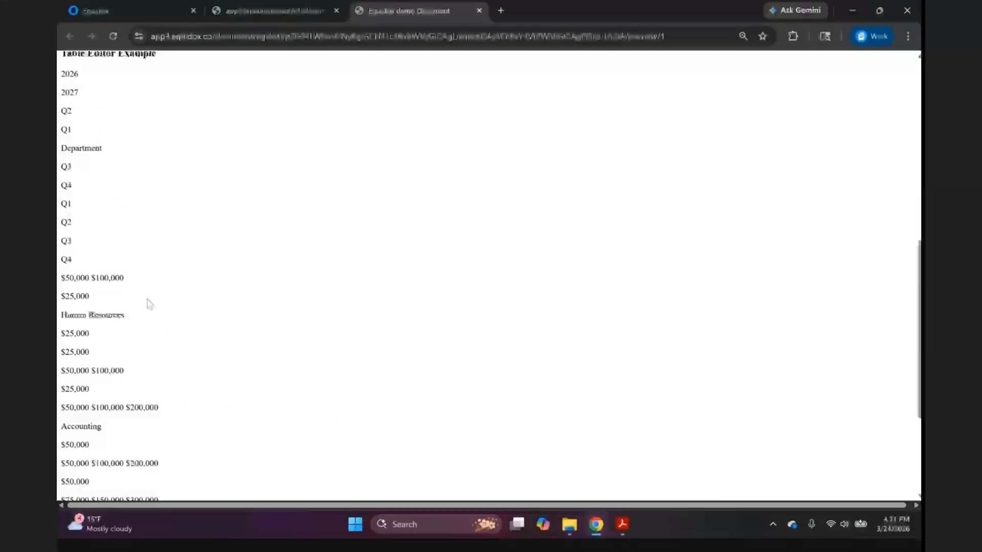
scroll(149, 304, "down", 3)
scroll(149, 304, "up", 3)
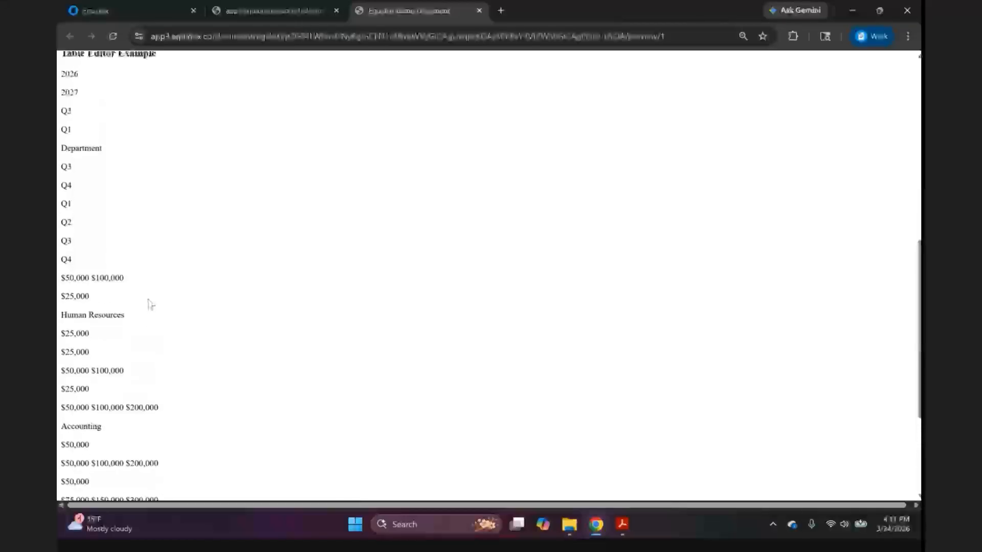
Examine in the table preview which columns the 2026 and 2027 headers fall over
left_click(285, 11)
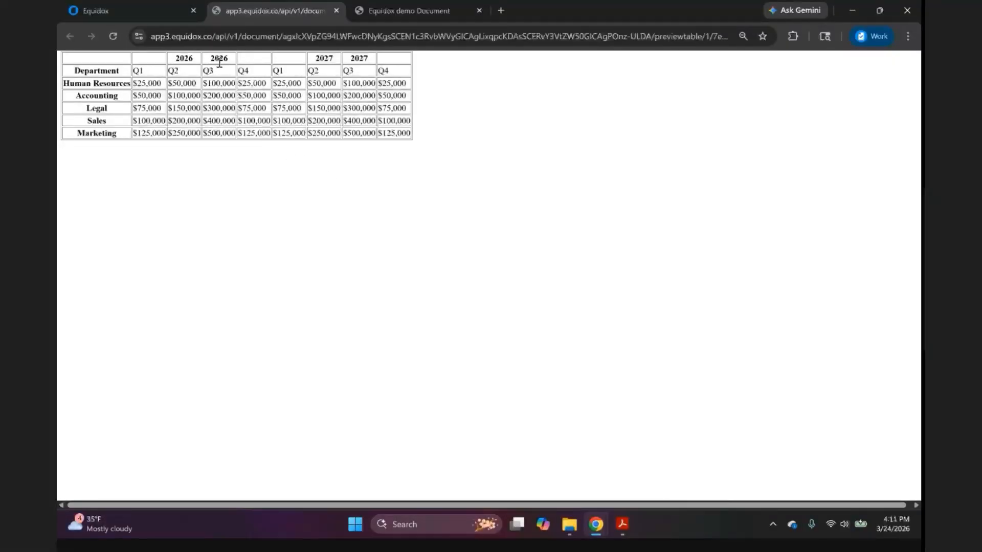
double_click(185, 58)
double_click(218, 58)
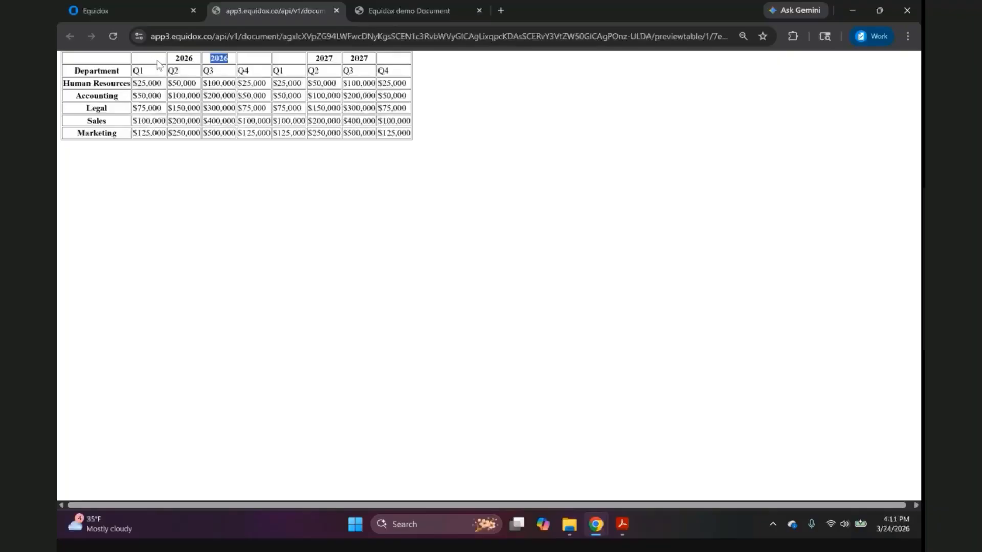
double_click(325, 59)
double_click(359, 59)
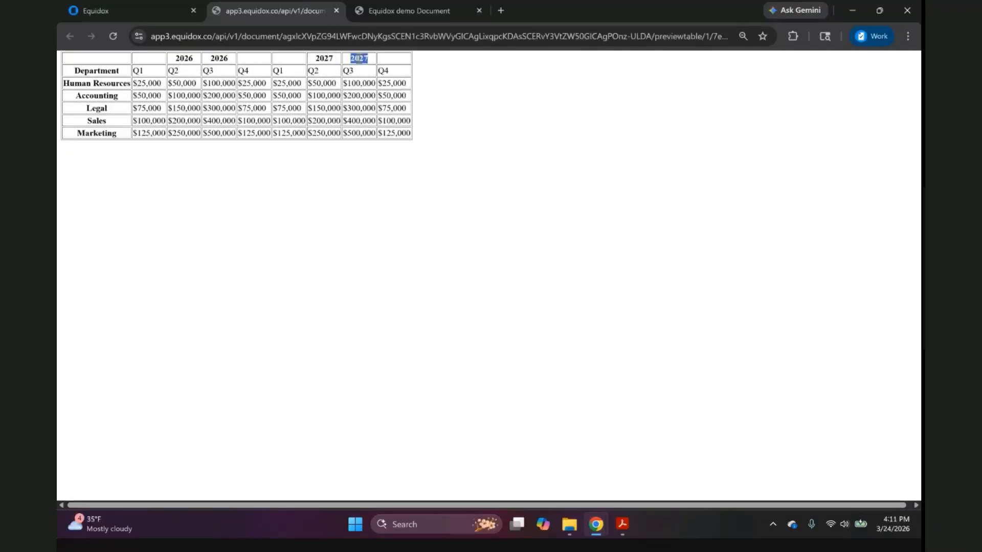
In the Table Editor, span the 2026 header across columns 2 - 5 and the 2027 header across its own Q1 to Q4 columns
left_click(161, 10)
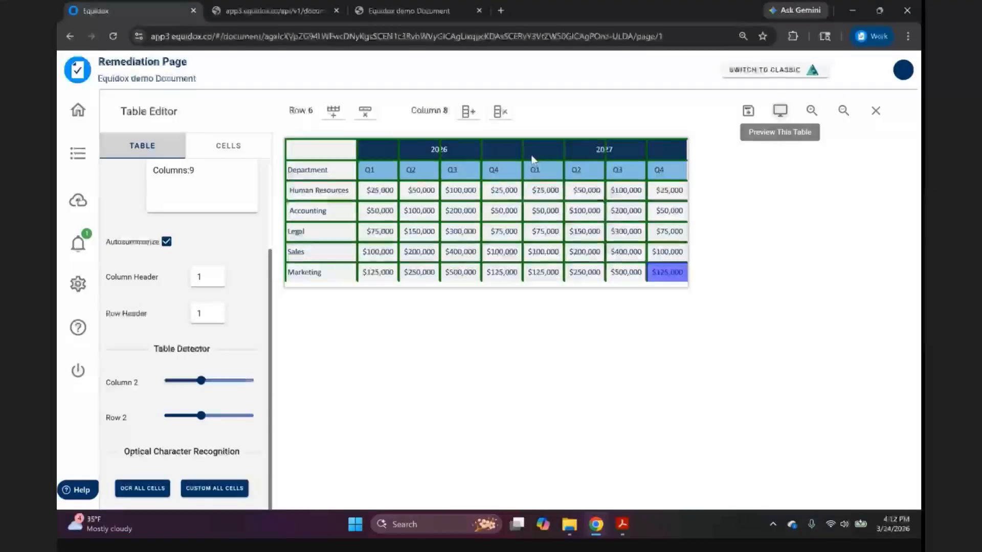
left_click(381, 148)
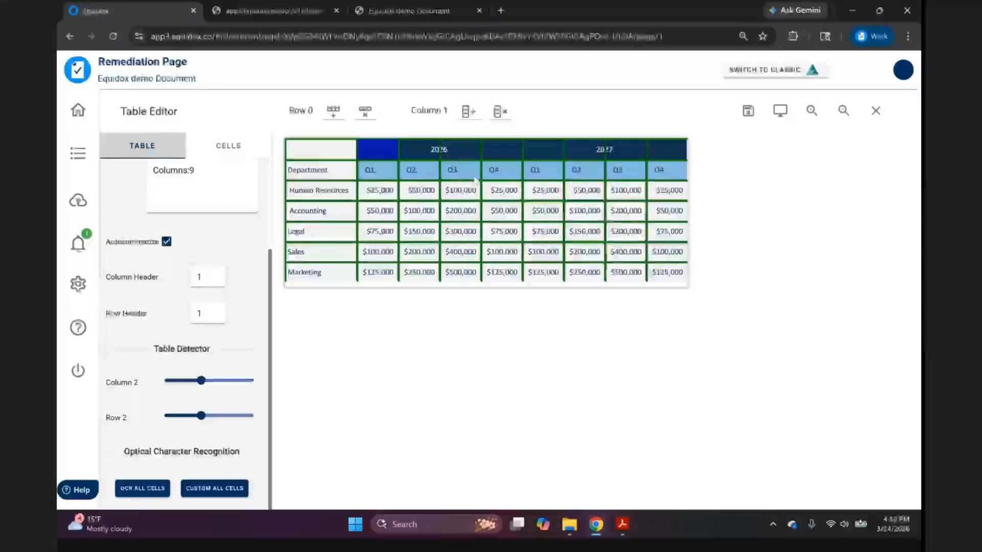
left_click(508, 151, "shift")
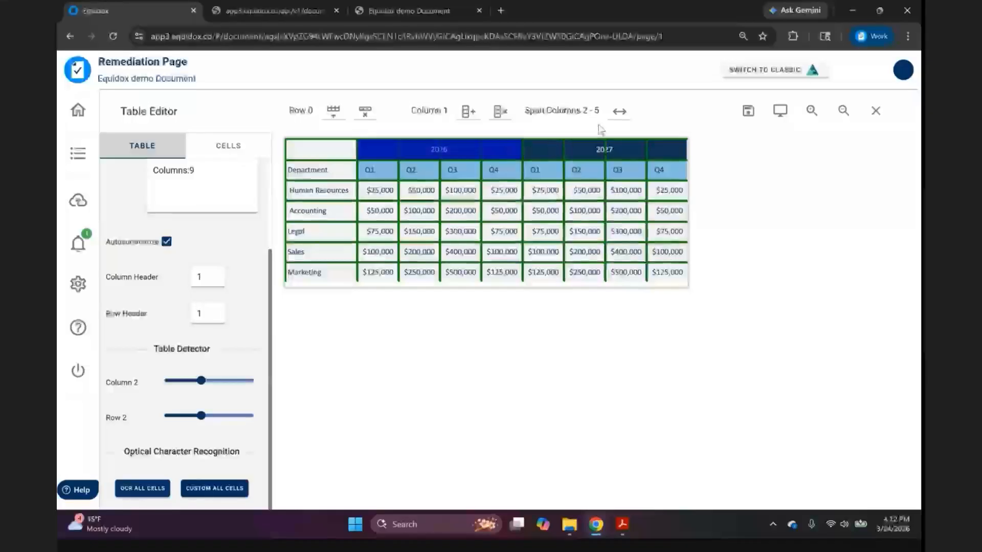
left_click(619, 115)
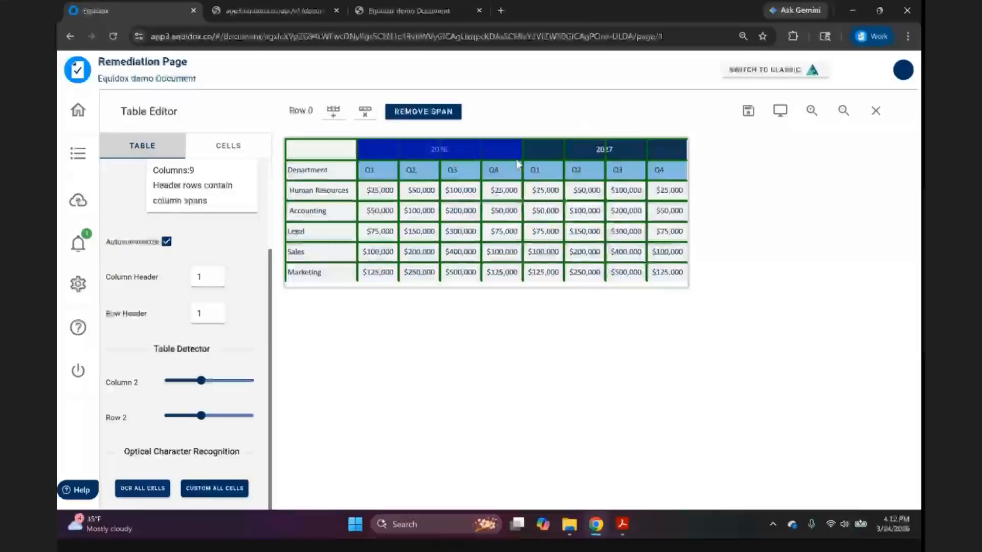
left_click(538, 159)
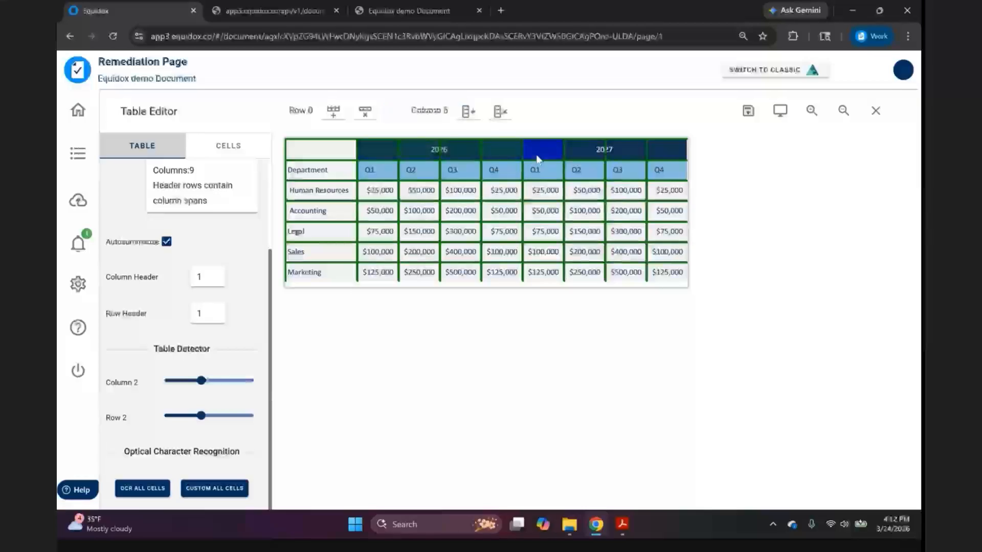
left_click(658, 147, "shift")
left_click(619, 112)
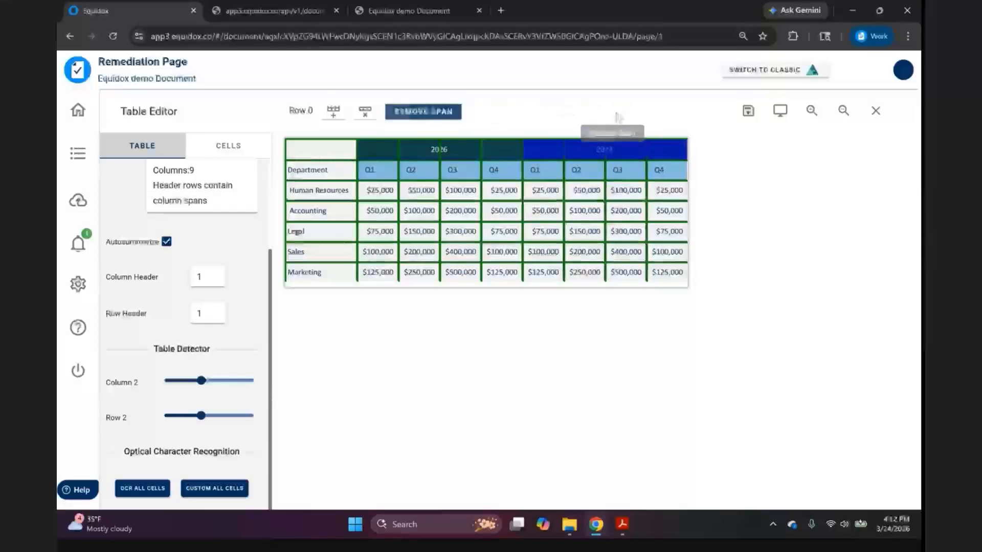
Preview the table again and check the 2026 and 2027 header spans, the Legal row header and the Q2 cell under 2026
left_click(783, 112)
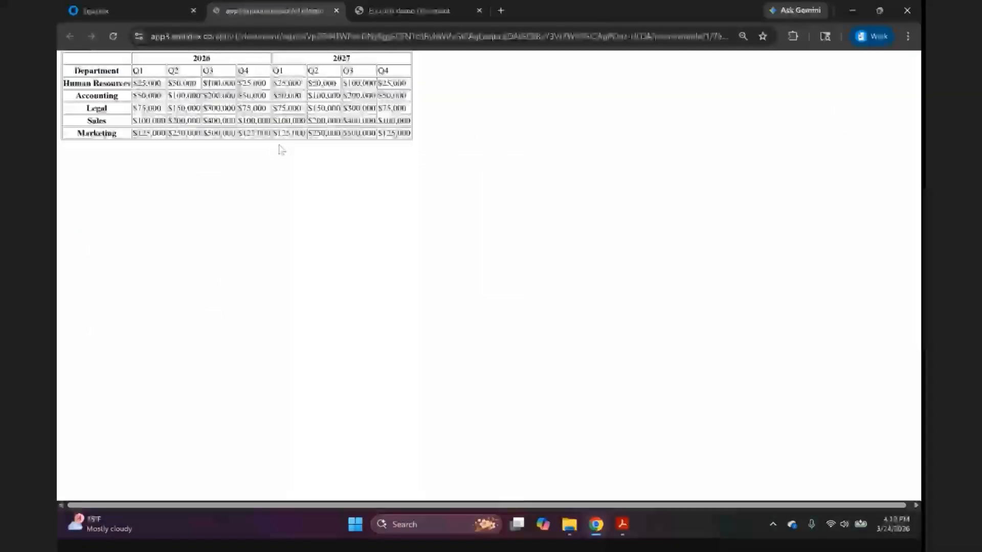
double_click(203, 59)
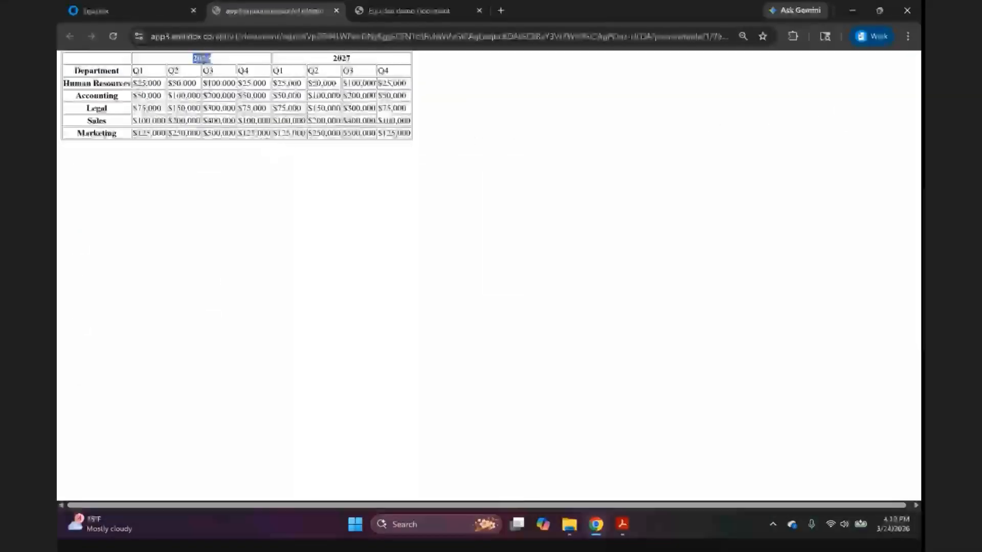
double_click(340, 57)
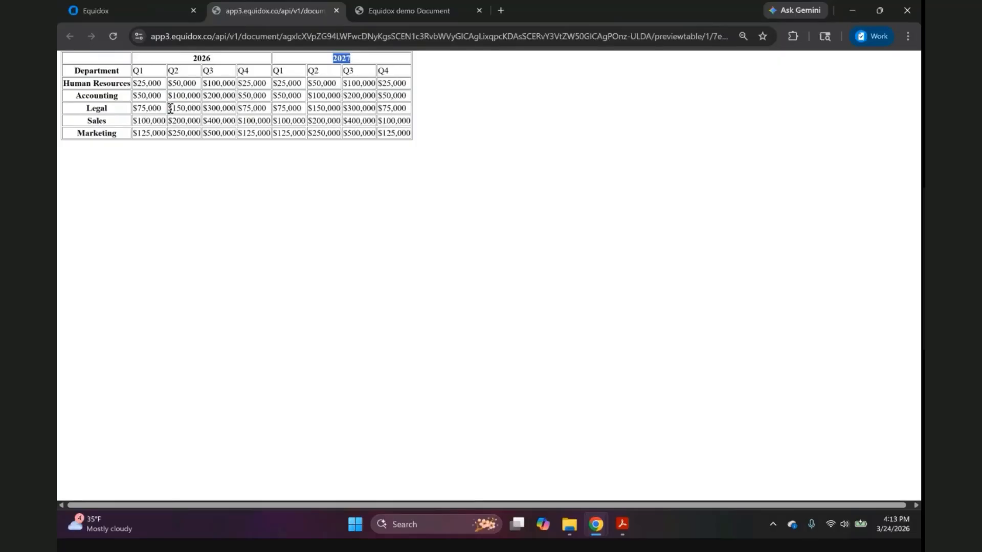
double_click(205, 54)
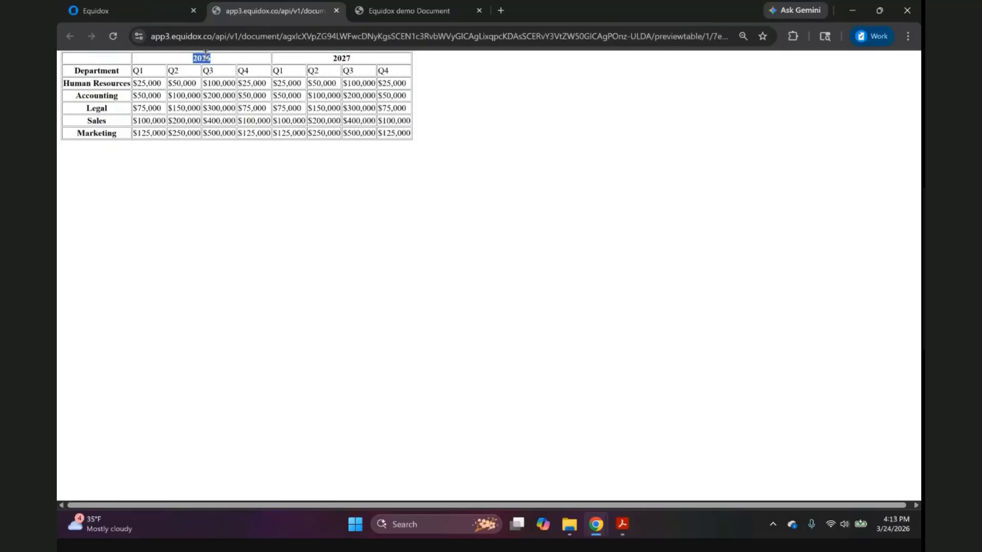
double_click(99, 106)
double_click(206, 56)
double_click(173, 71)
Set the table's Column Header value to 2 and check the Q4 header under 2027 in the table preview
left_click(167, 11)
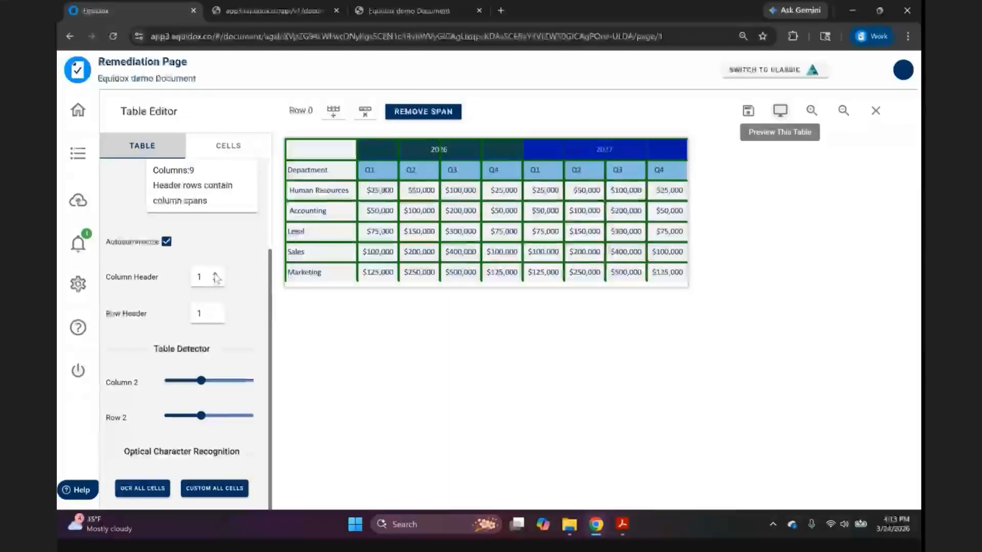
left_click(215, 276)
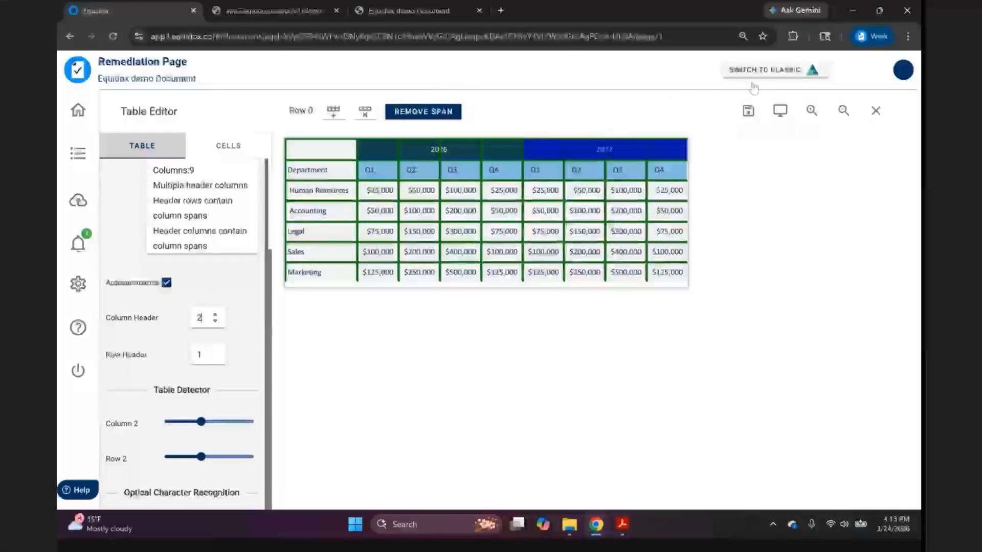
left_click(780, 111)
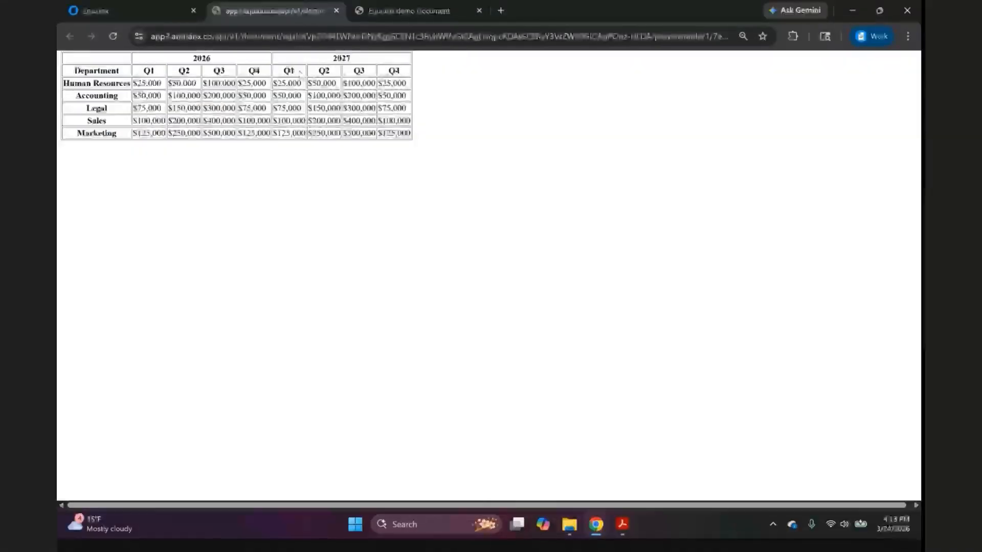
double_click(399, 70)
right_click(398, 70)
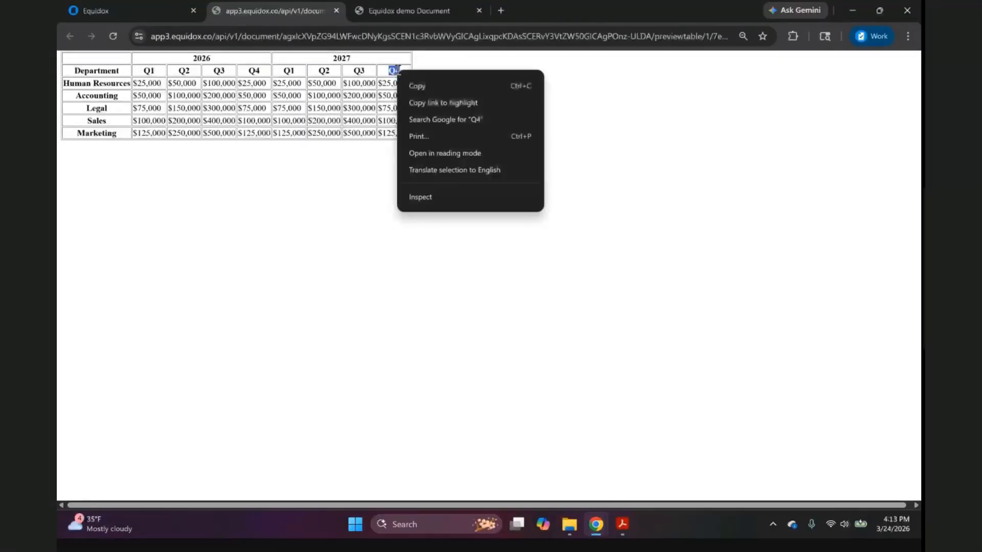
key("Escape")
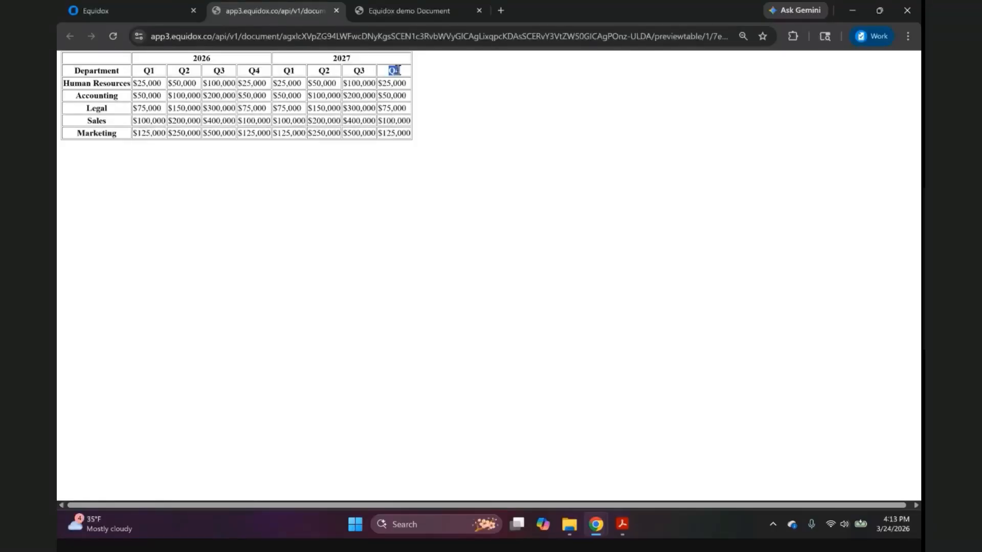
Review the untagged quarter labels, departments and amounts in the document's HTML preview for comparison with the tagged table
left_click(407, 13)
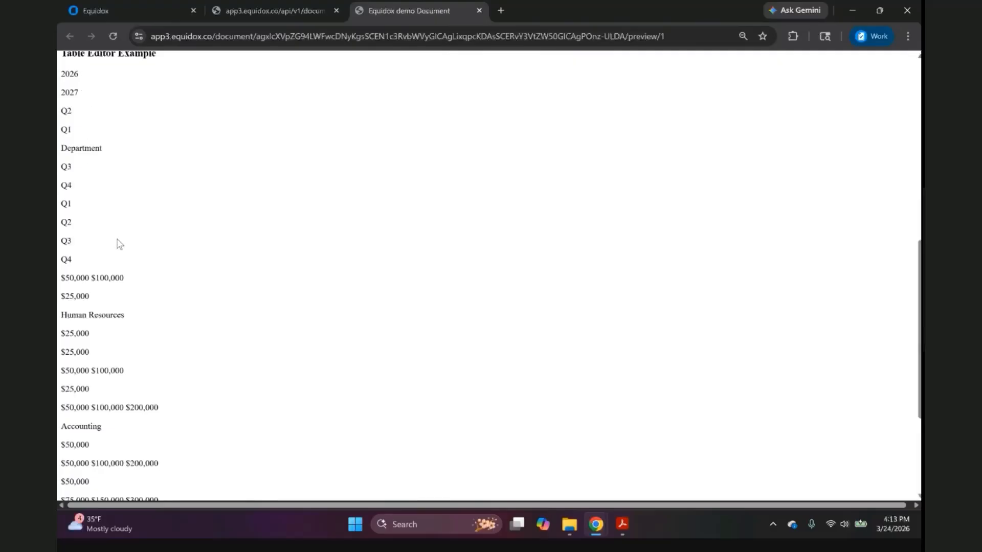
scroll(111, 243, "down", 4)
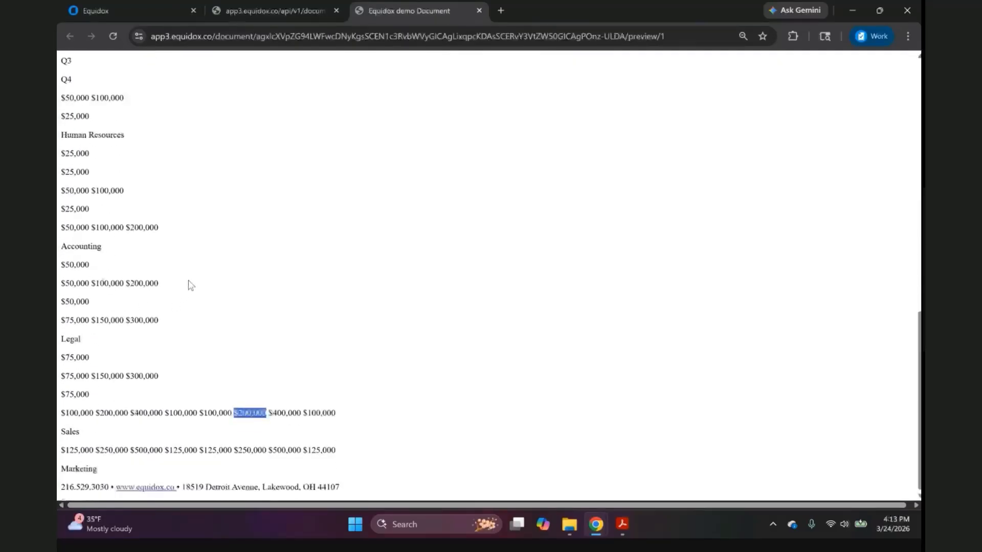
scroll(189, 282, "up", 6)
scroll(123, 150, "down", 4)
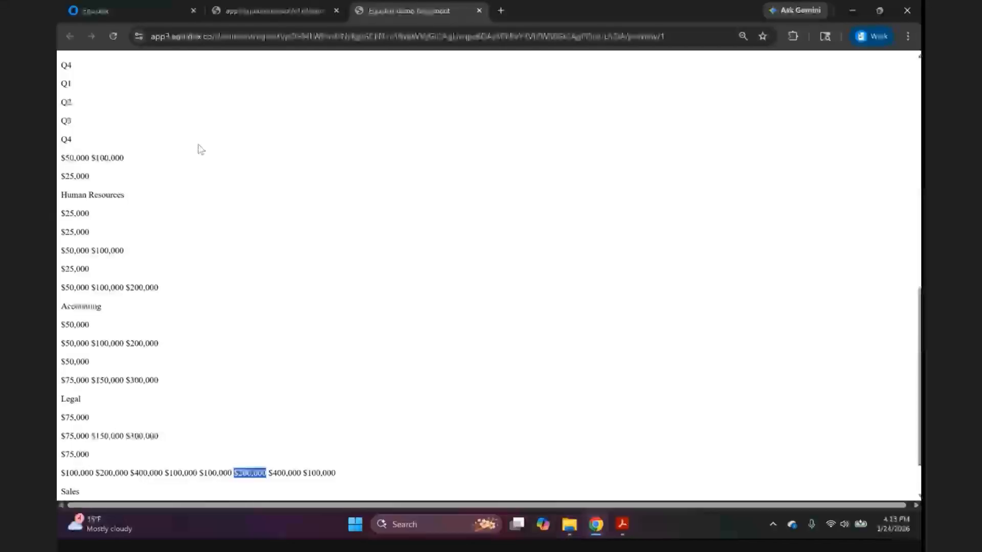
scroll(186, 144, "down", 1)
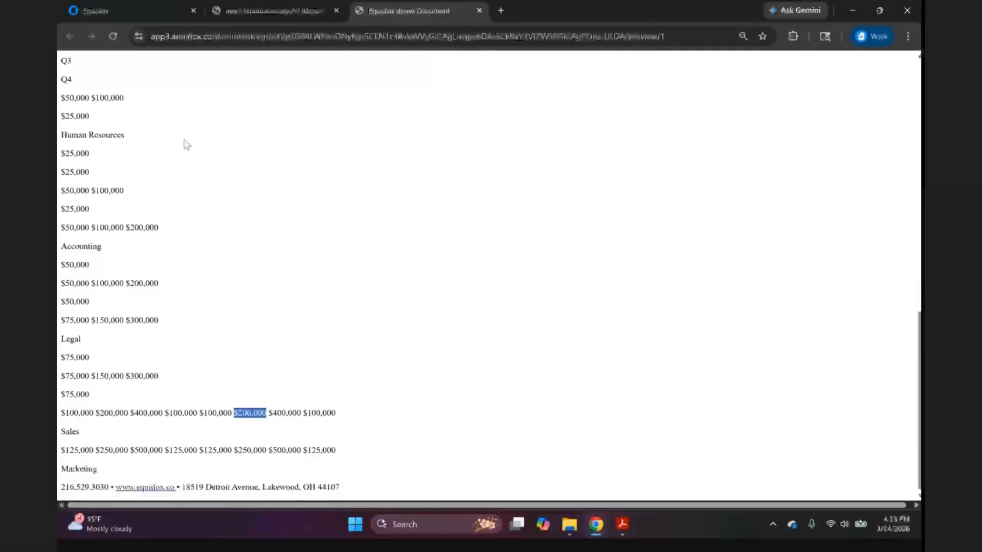
In the table preview, trace the Marketing row header to its $250,000 value under 2027 Q2
left_click(236, 15)
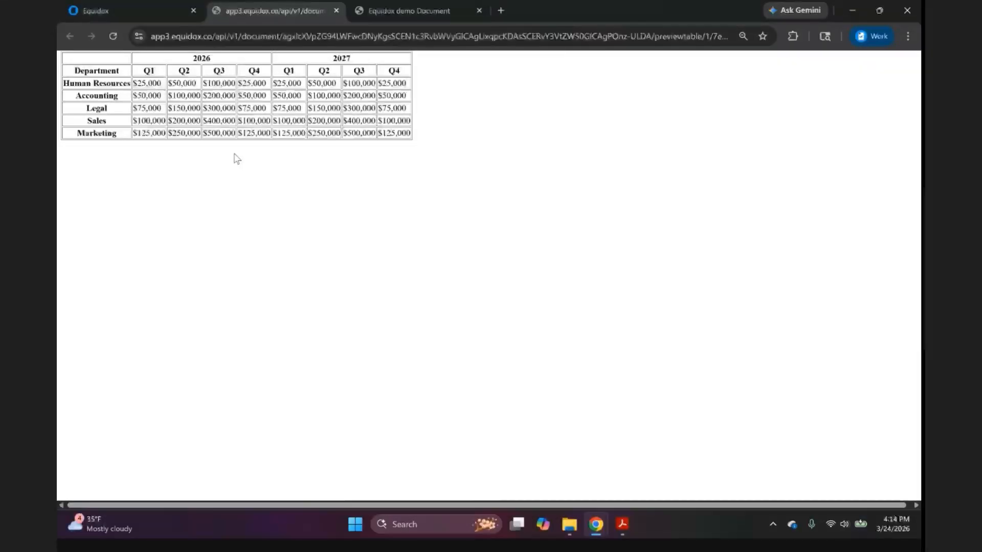
double_click(102, 134)
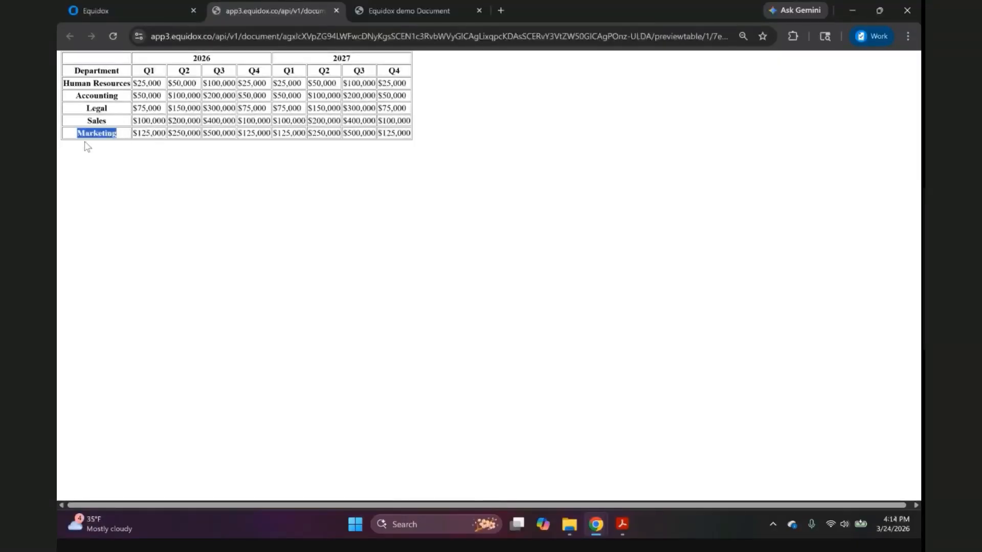
double_click(328, 134)
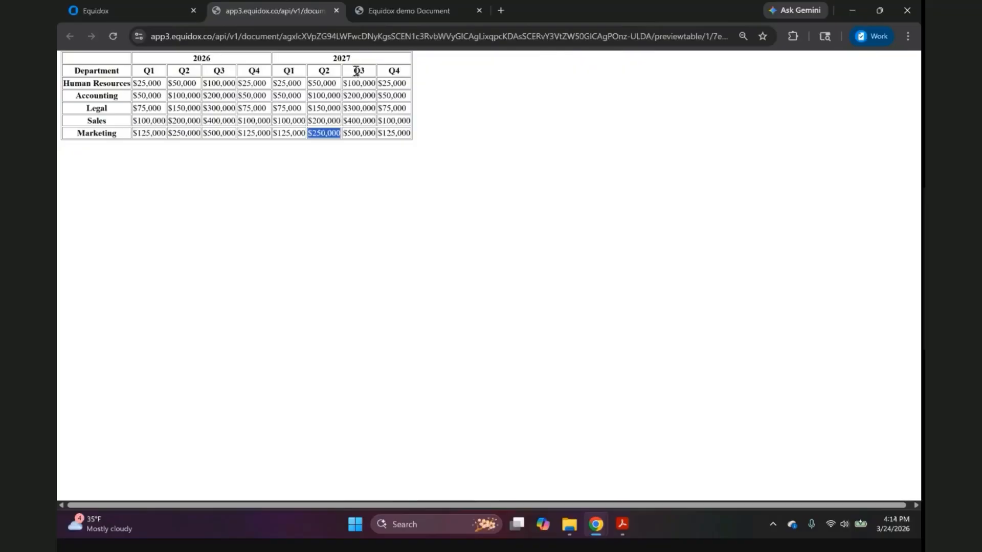
Review the untagged quarter labels, departments and amounts in the document's HTML preview once more
left_click(389, 11)
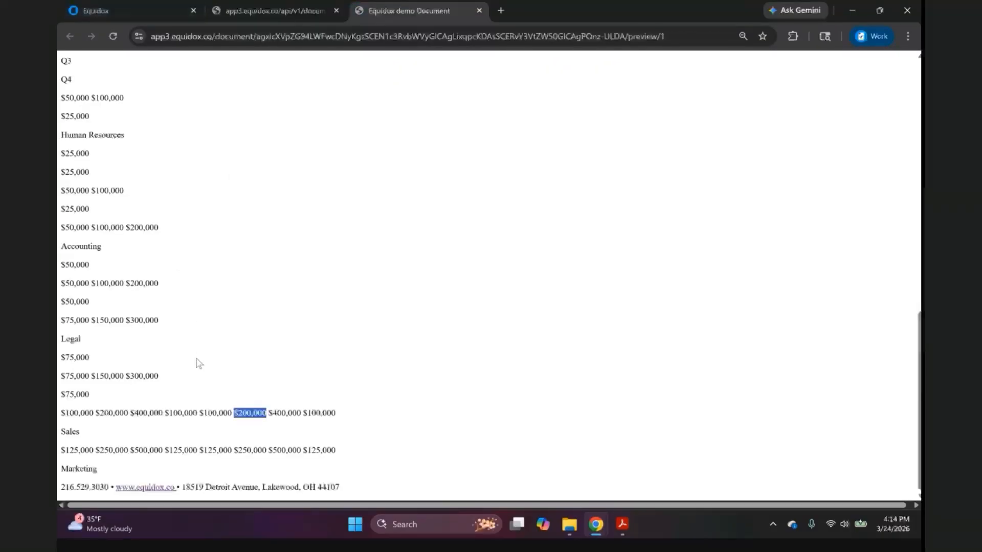
scroll(169, 369, "up", 5)
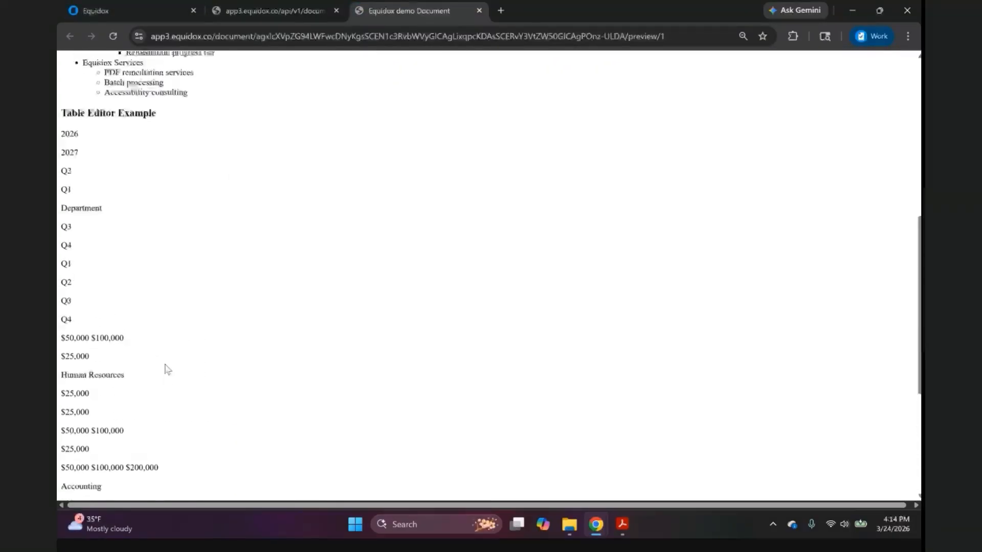
scroll(169, 368, "down", 5)
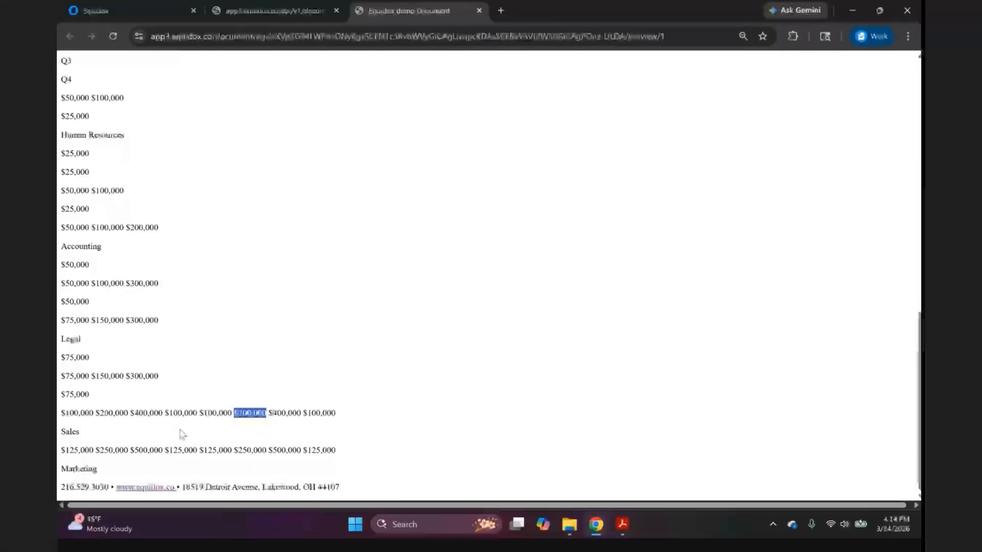
Close the table preview, save the tagged table and exit the Table Editor
left_click(253, 10)
left_click(336, 11)
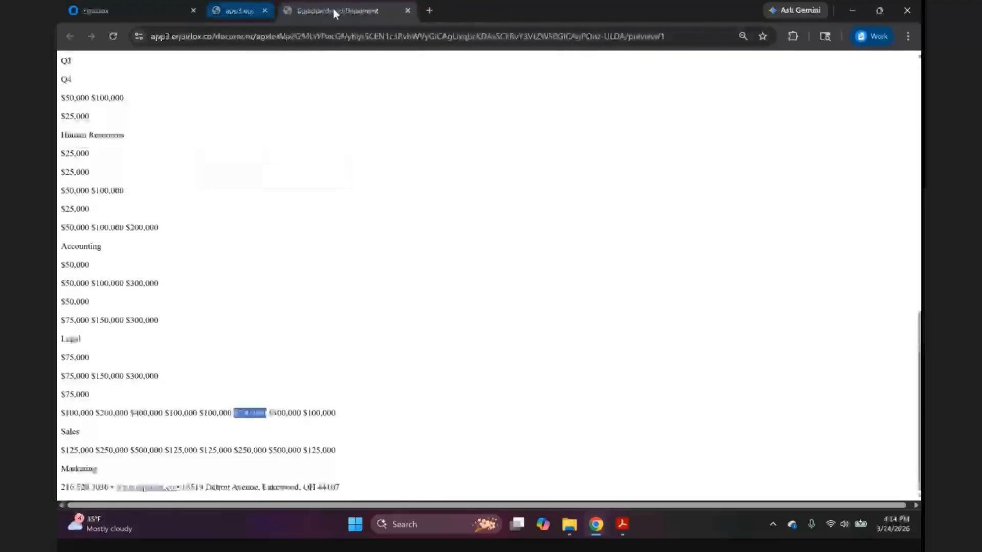
left_click(167, 10)
left_click(748, 111)
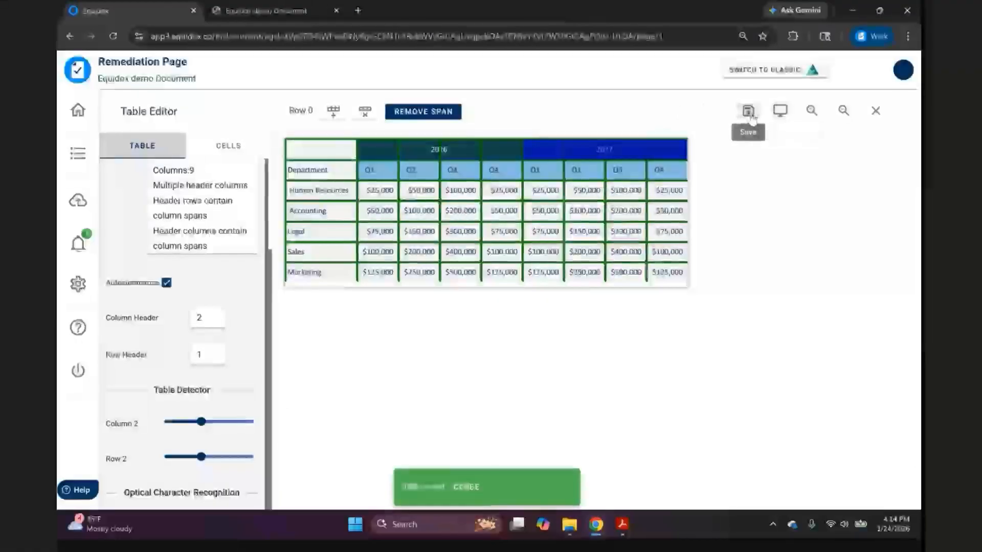
left_click(875, 113)
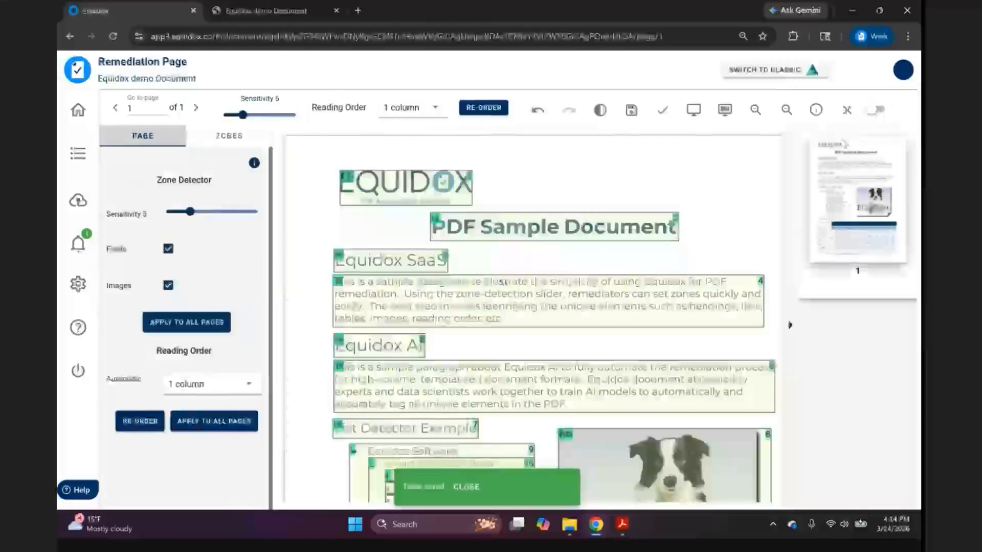
Preview the document as HTML and check where the footer contact line falls relative to the table
scroll(734, 197, "down", 6)
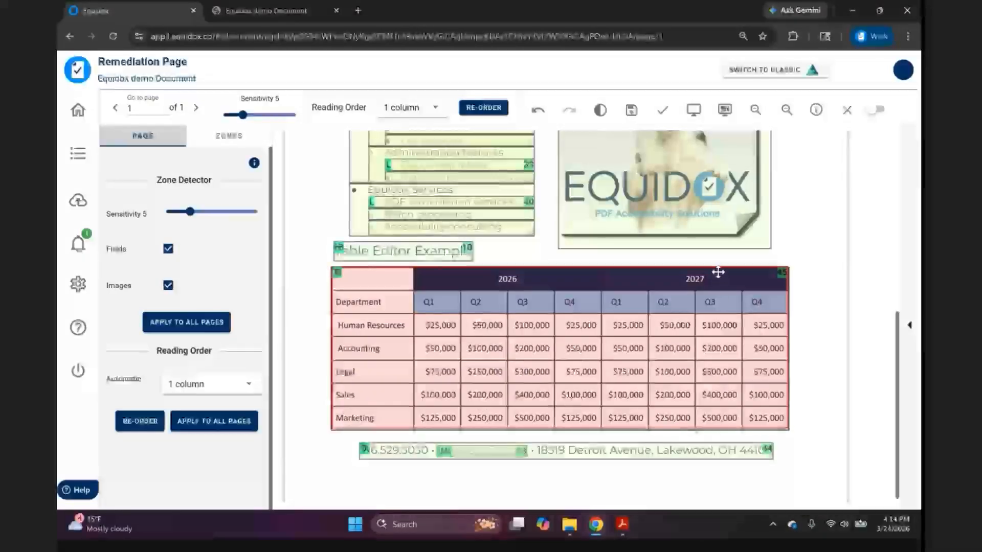
left_click(701, 114)
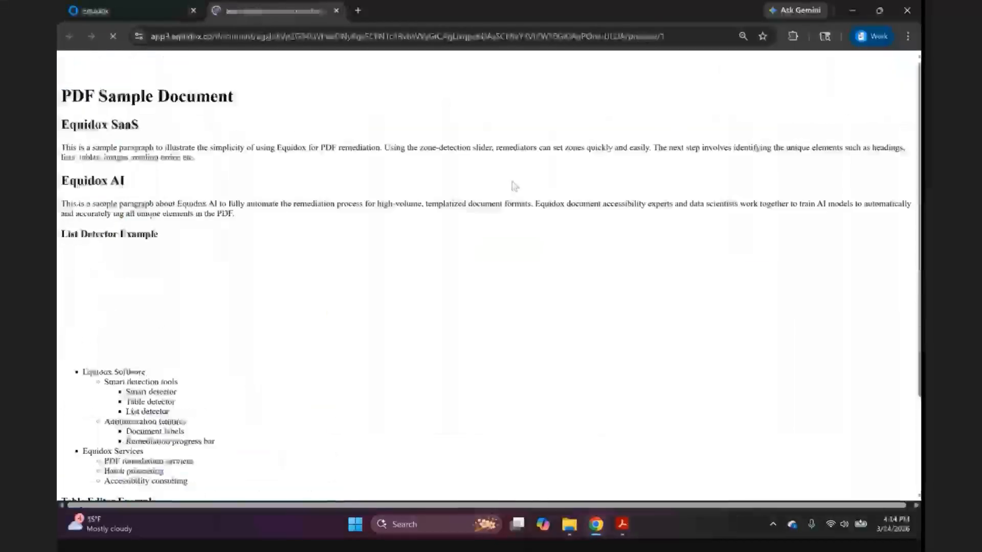
scroll(282, 329, "down", 1)
scroll(282, 329, "down", 2)
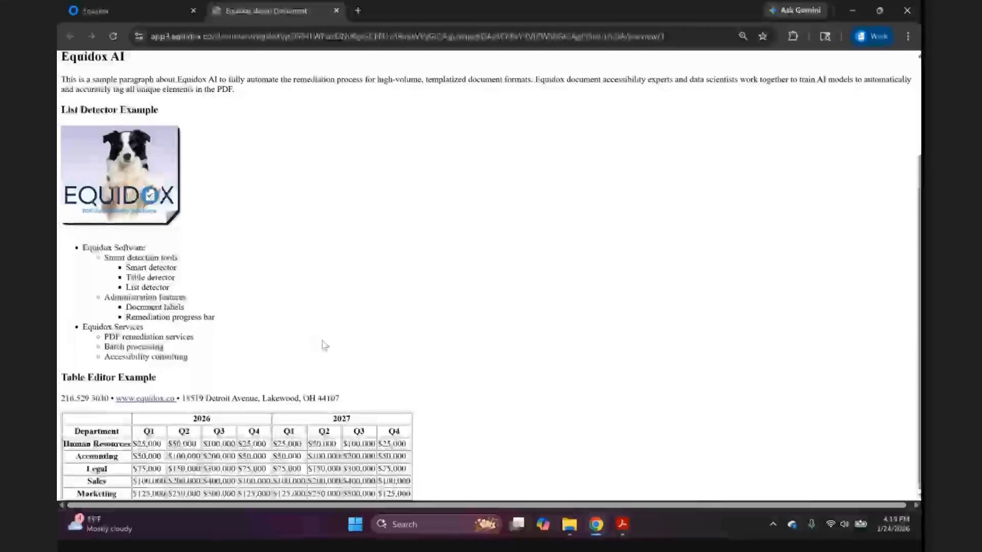
triple_click(262, 399)
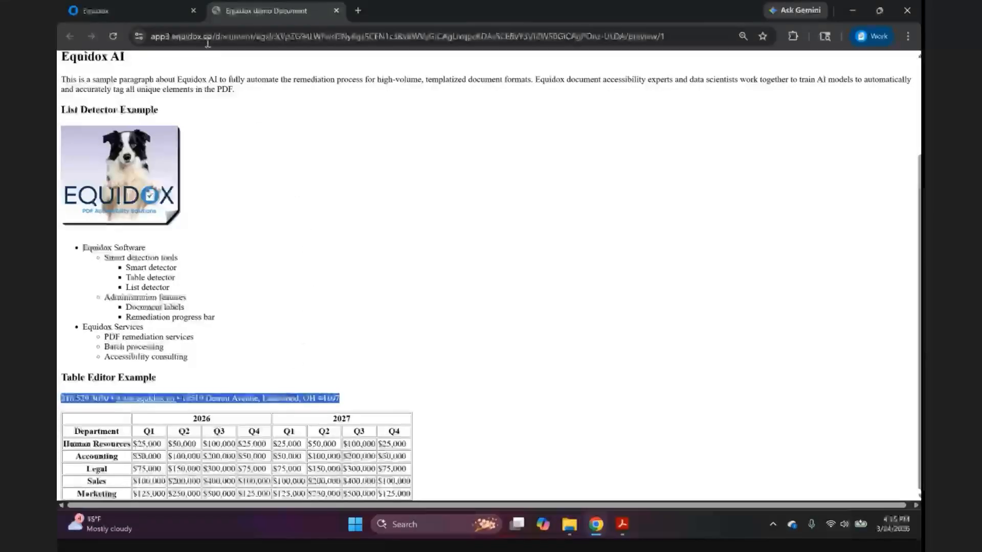
Re-order the page's zones with the 1 column reading order and preview the document as HTML again
left_click(158, 13)
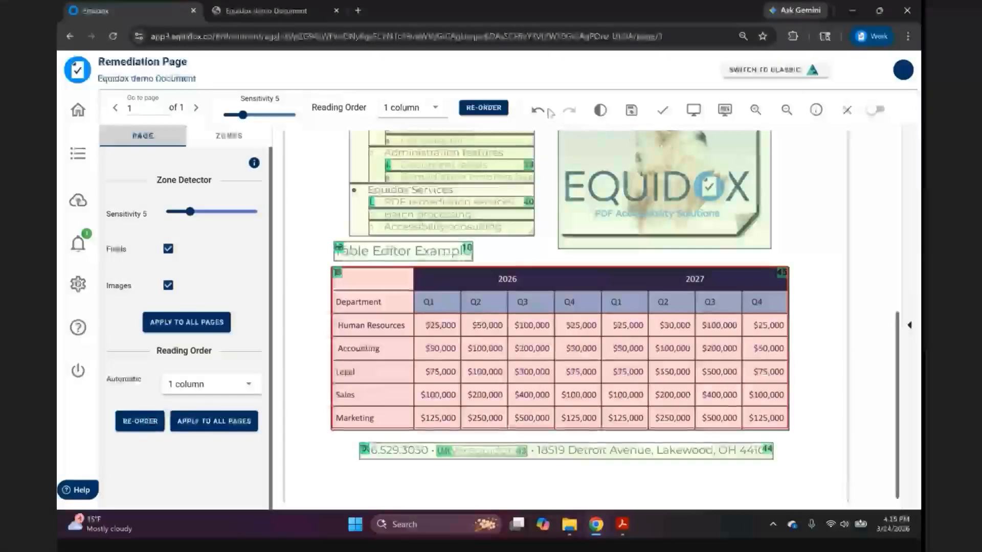
left_click(499, 113)
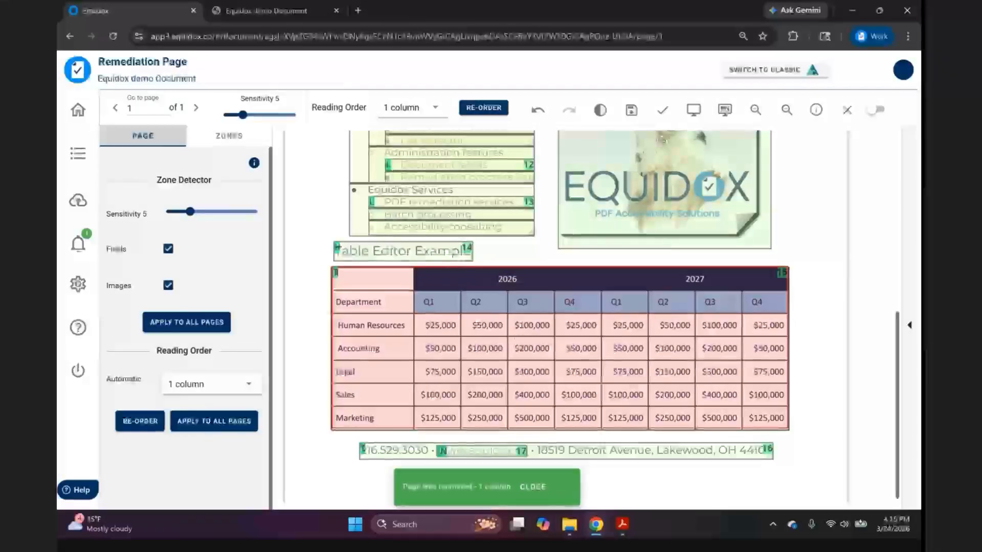
left_click(696, 114)
scroll(266, 338, "down", 3)
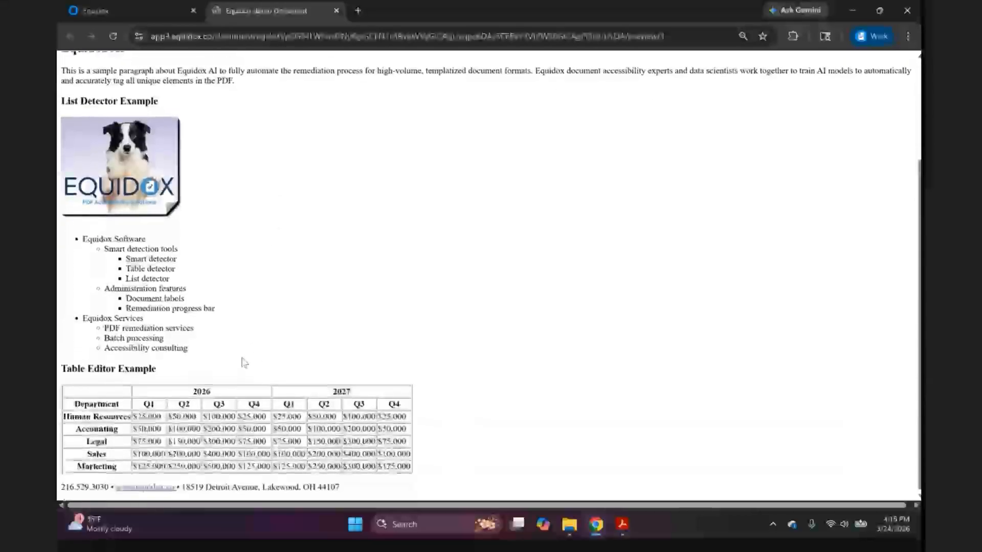
Check the sequence of the Table Editor Example heading, the table and the footer contact line in the HTML preview
triple_click(146, 369)
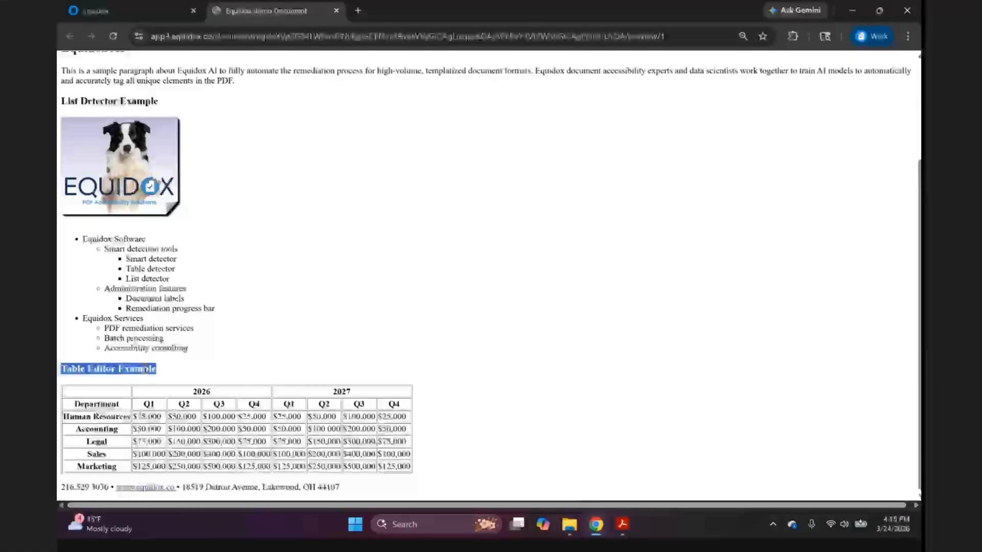
left_click_drag(118, 393, 412, 479)
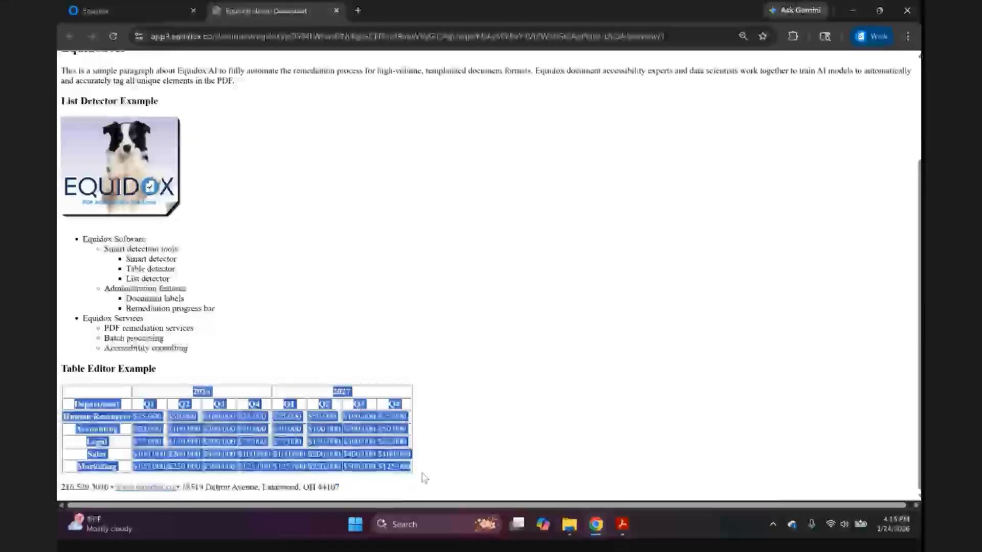
left_click(318, 499)
triple_click(286, 487)
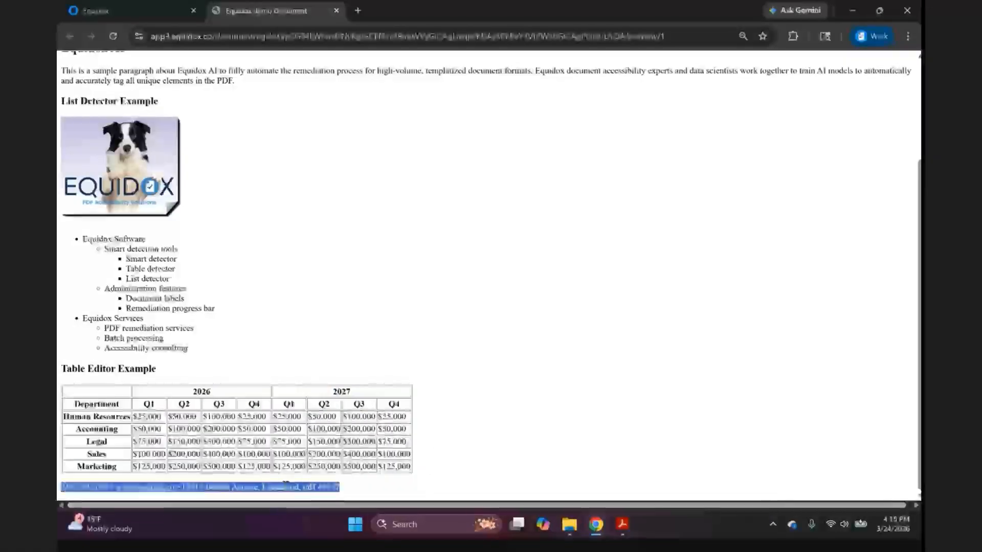
left_click(286, 486)
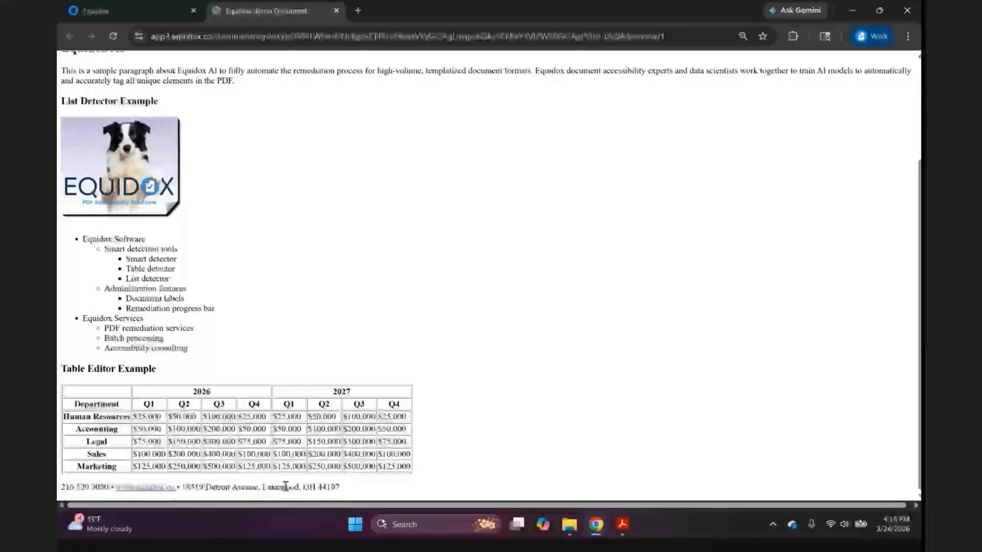
scroll(343, 371, "up", 3)
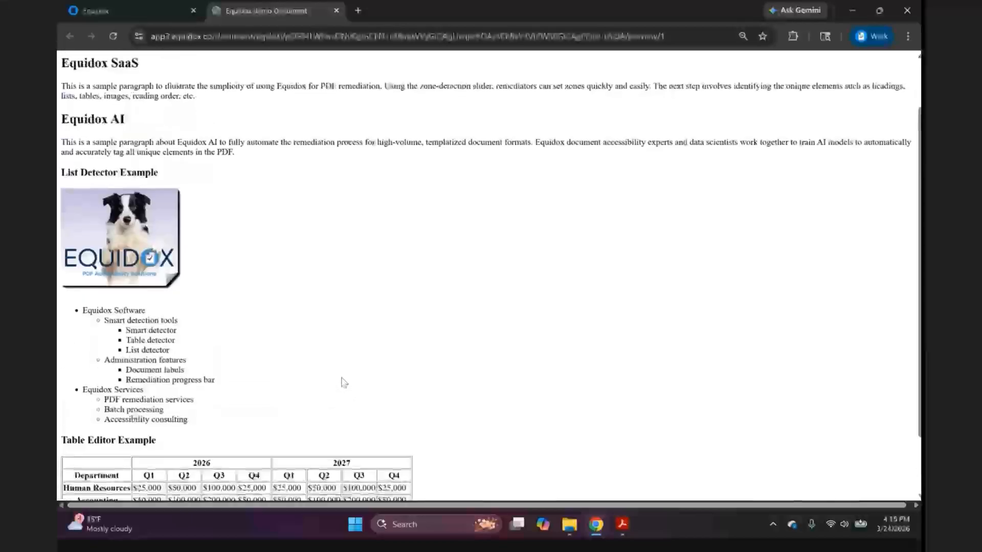
scroll(335, 289, "down", 3)
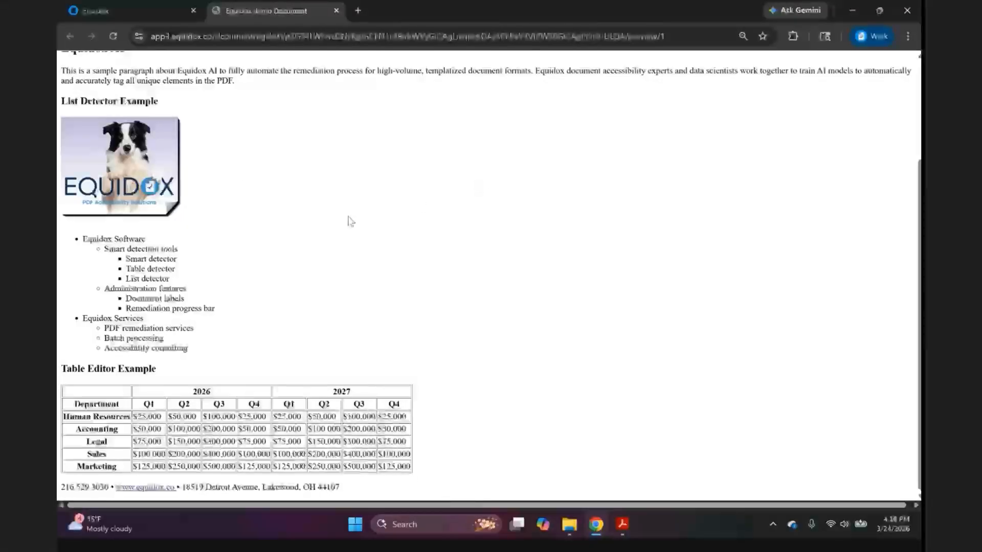
scroll(243, 284, "up", 3)
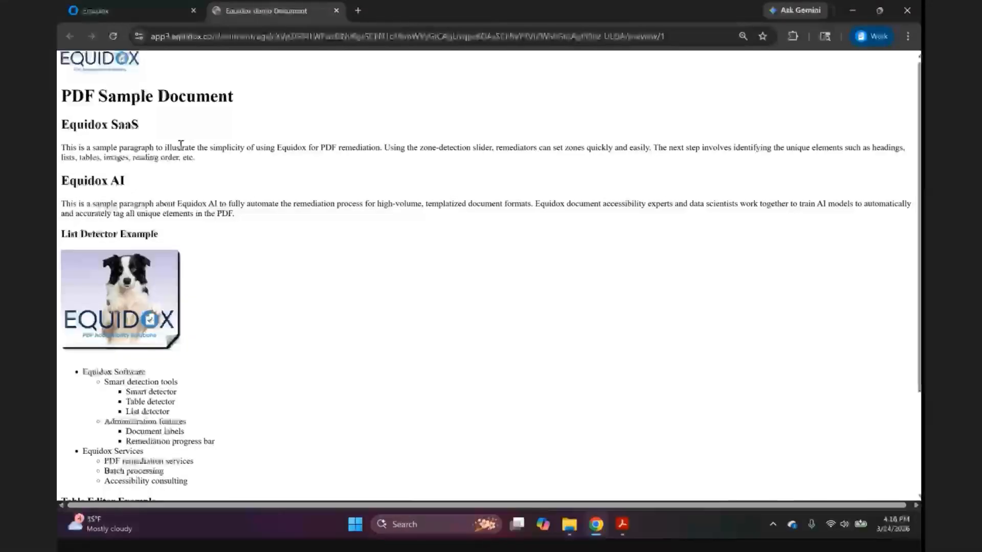
Examine the zone order numbers on the remediation page and the available column options for the reading order
left_click(151, 17)
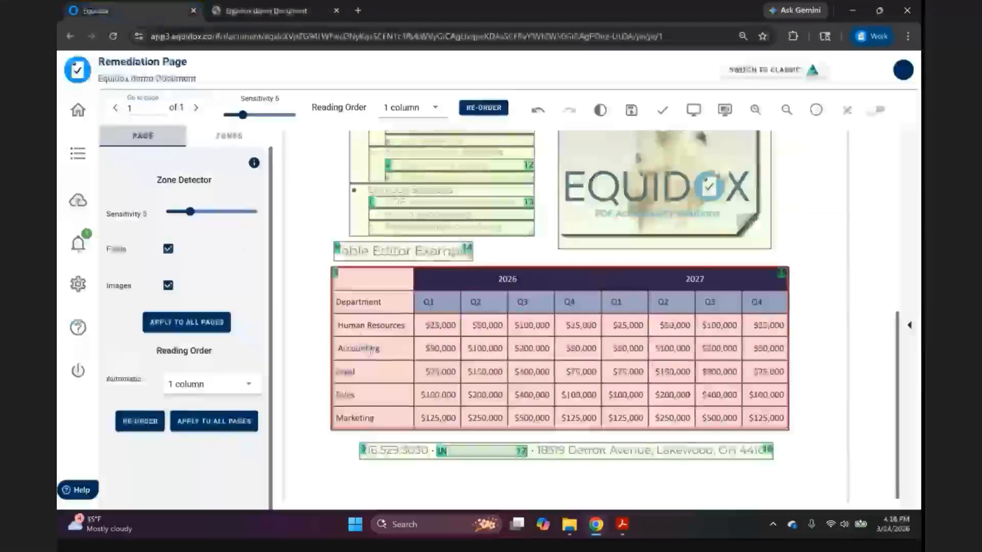
scroll(409, 390, "up", 6)
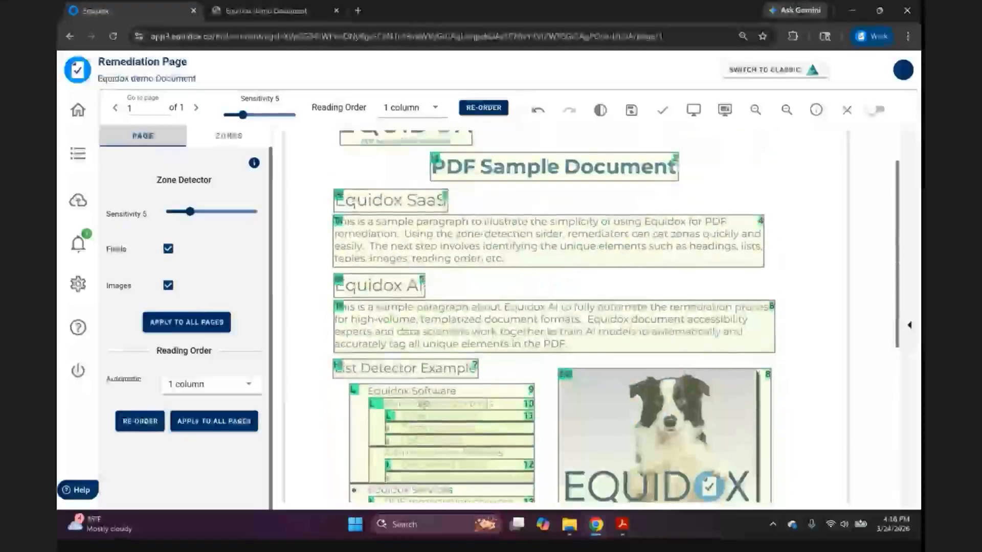
scroll(424, 404, "up", 1)
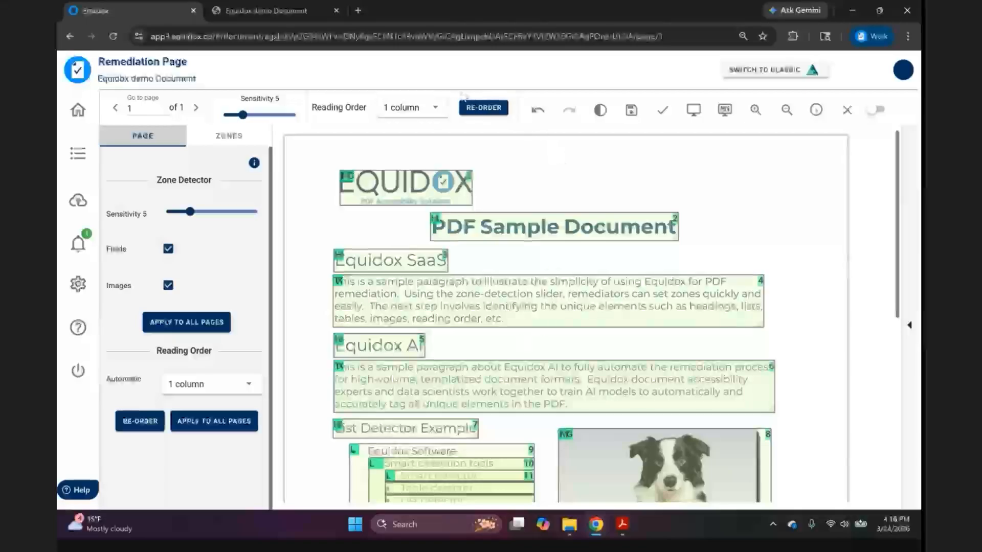
left_click(436, 111)
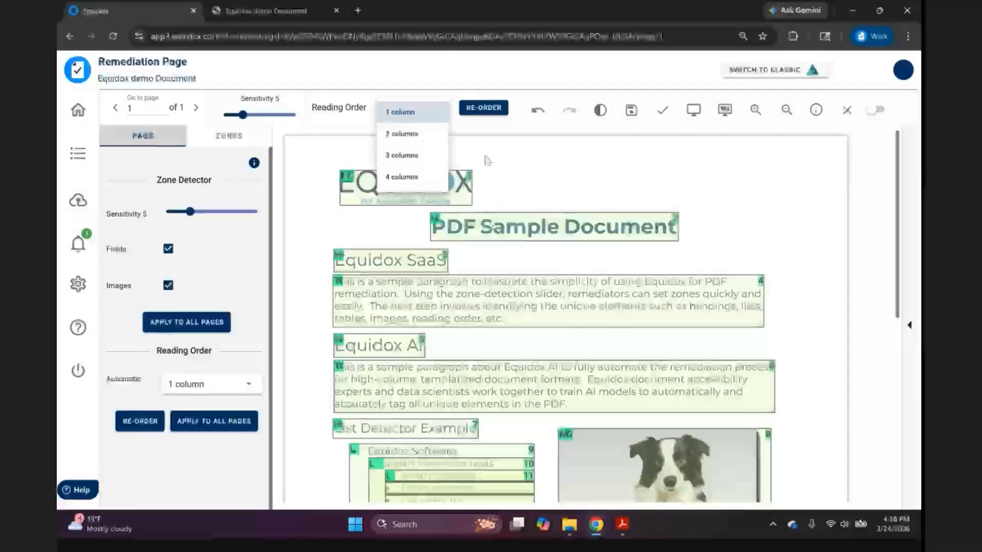
left_click(496, 81)
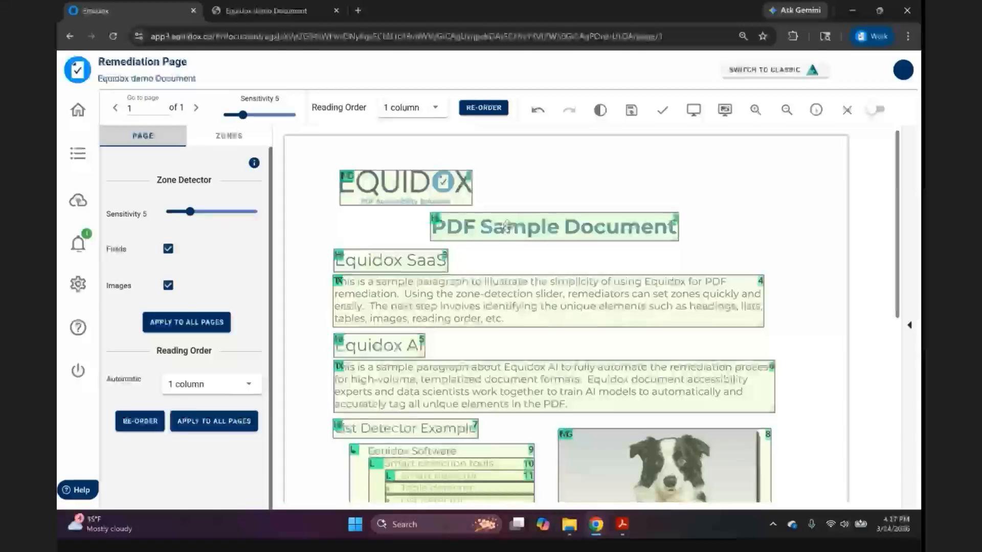
left_click(436, 110)
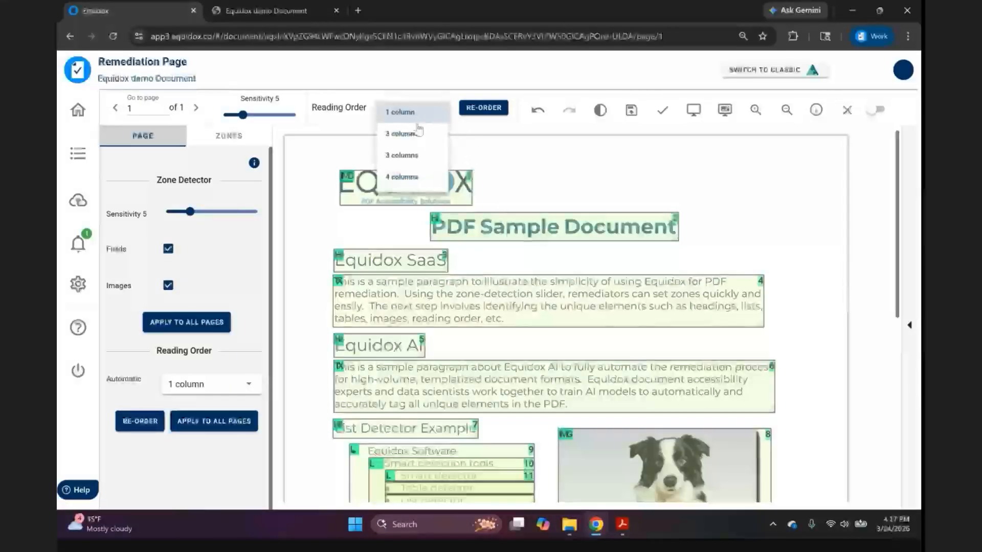
left_click(456, 77)
Set the order of the PDF Sample Document heading zone to 0.2
left_click(493, 225)
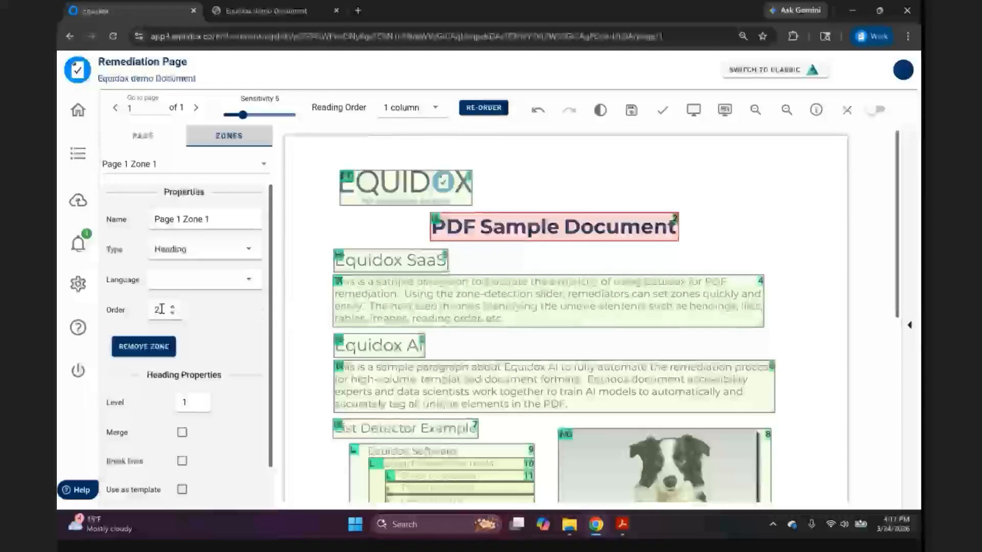
left_click(448, 195)
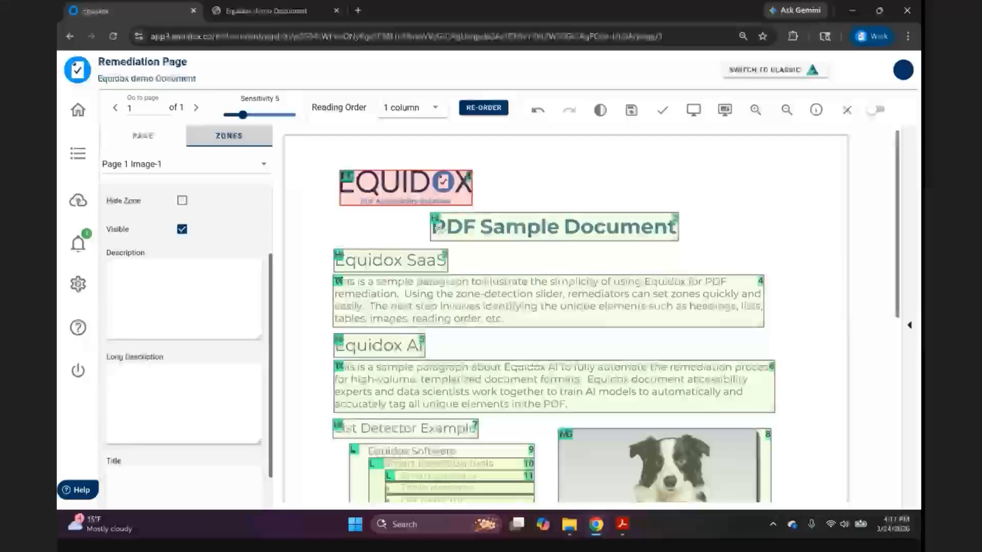
left_click(479, 223)
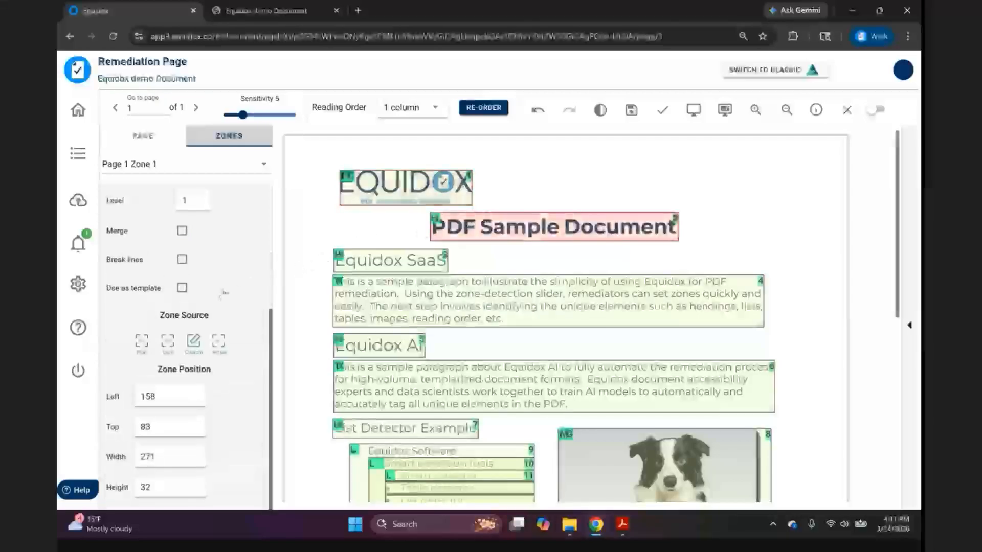
scroll(225, 295, "up", 4)
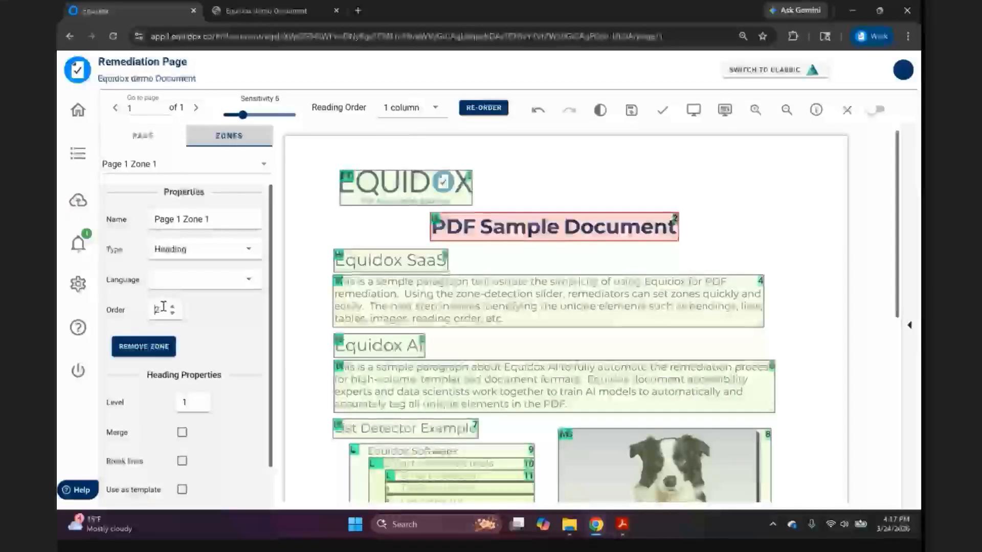
type("0.")
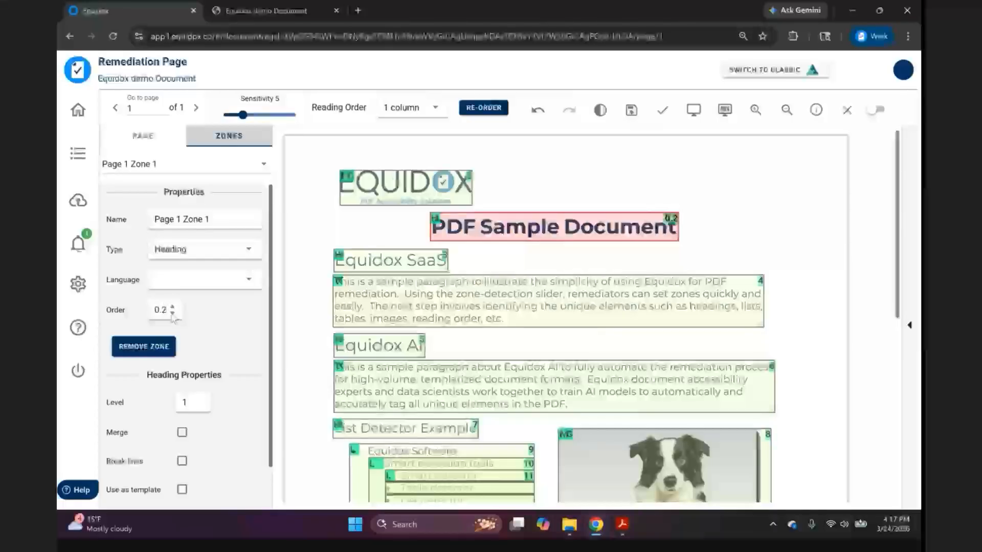
Preview the document as HTML and check the position of the PDF Sample Document heading relative to the logo
left_click(692, 109)
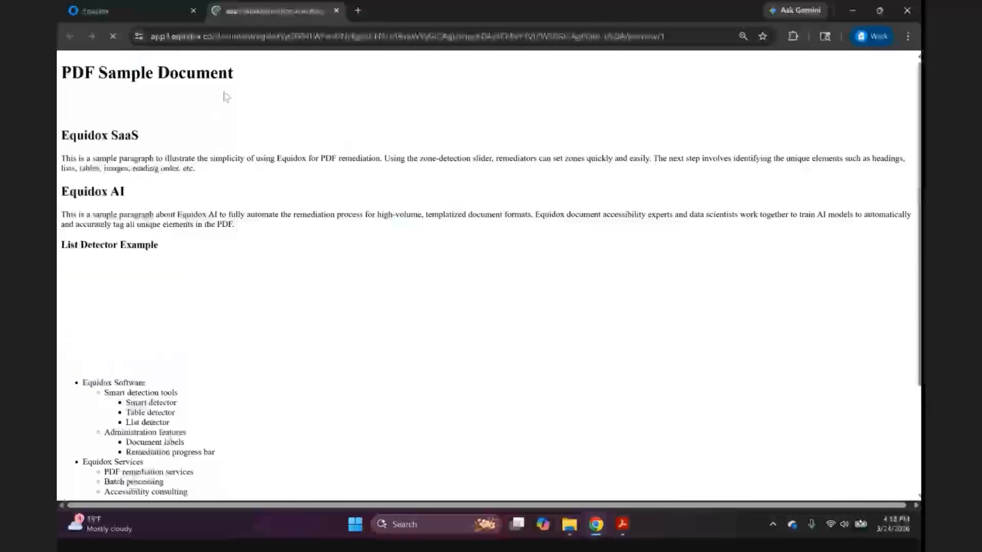
double_click(127, 72)
left_click(127, 73)
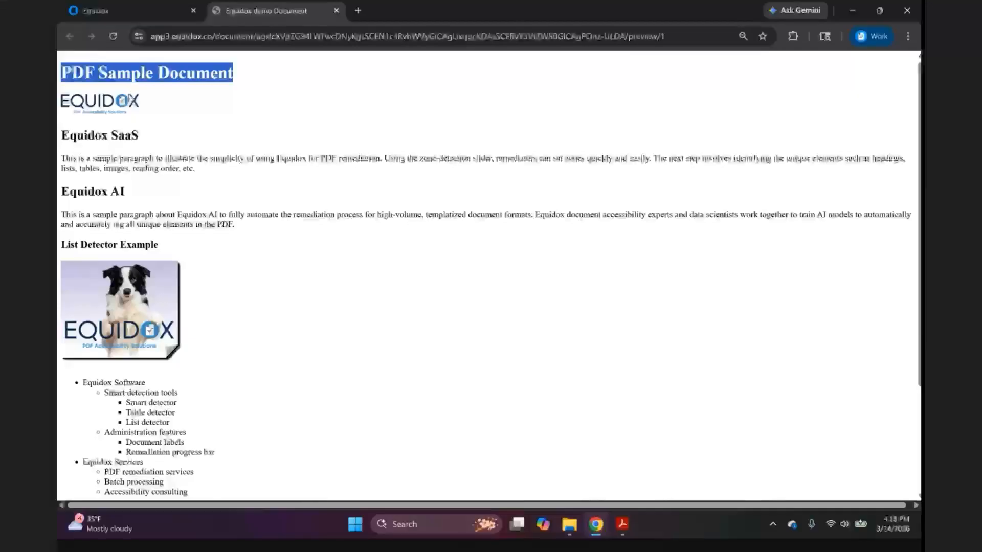
scroll(186, 418, "down", 2)
scroll(185, 419, "down", 1)
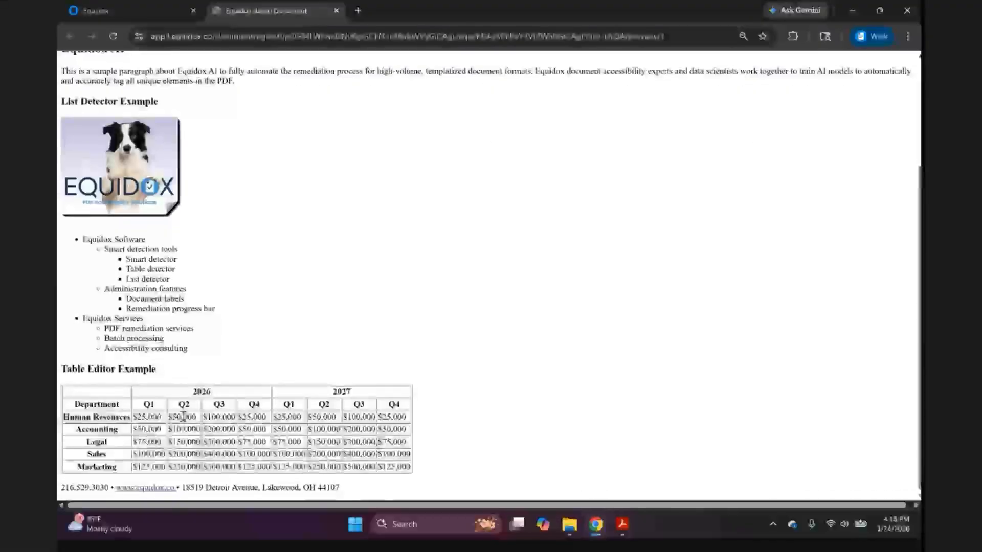
scroll(185, 419, "up", 3)
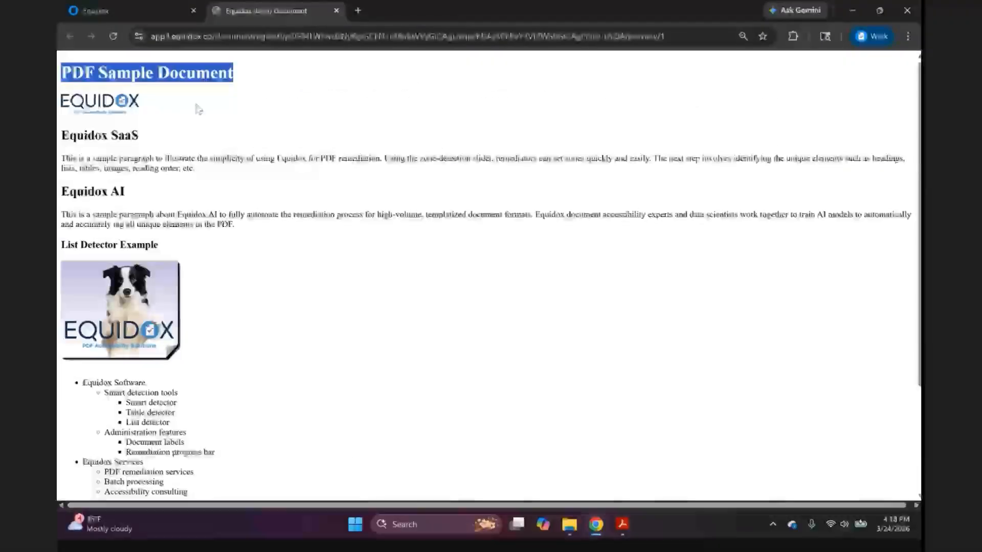
Return to the remediation page and give the logo image zone the description "Equidox logo"
left_click(139, 12)
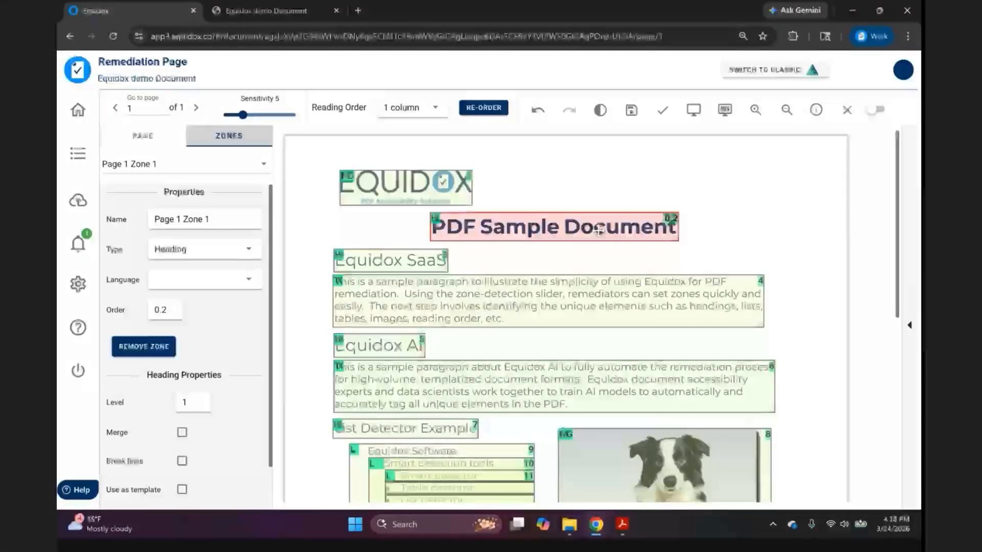
left_click(438, 190)
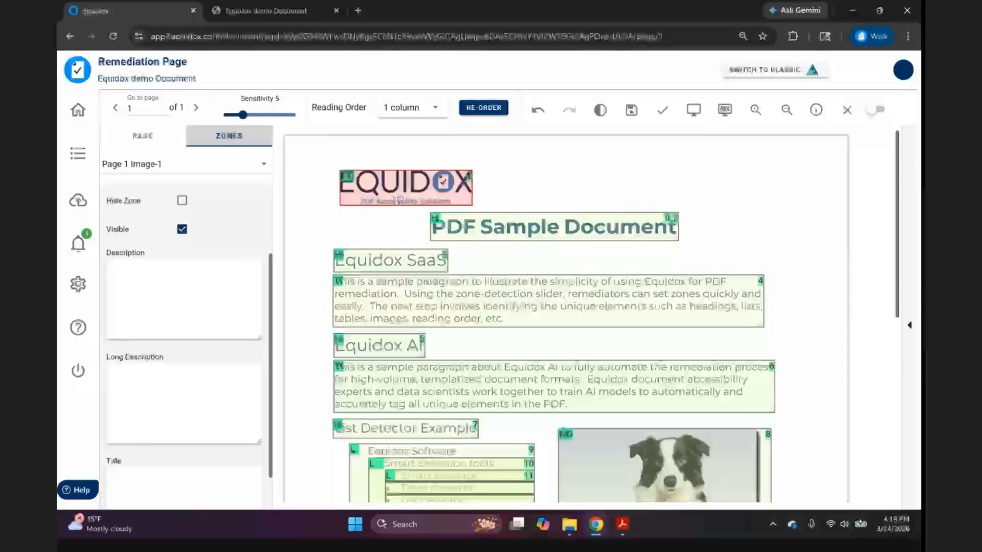
left_click(152, 274)
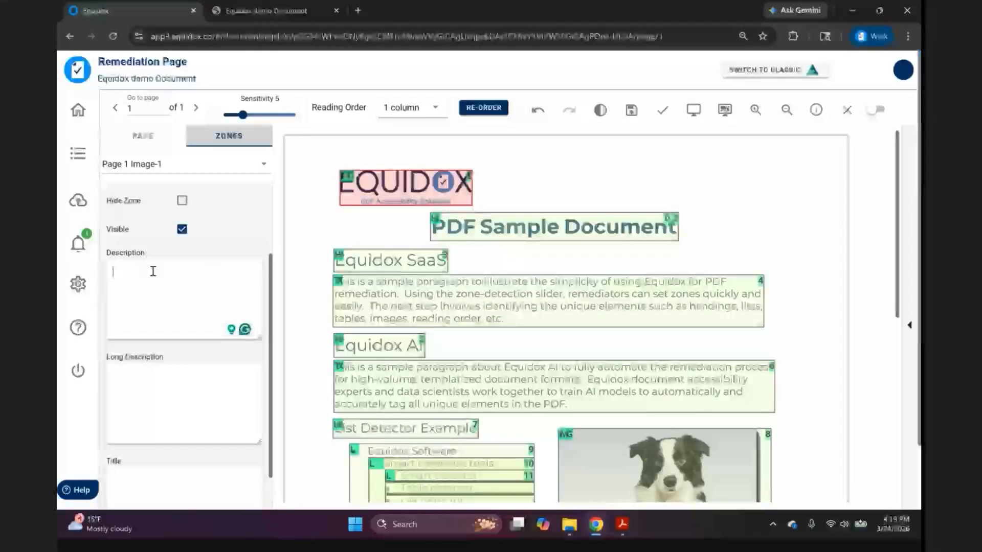
type("Equidox logo")
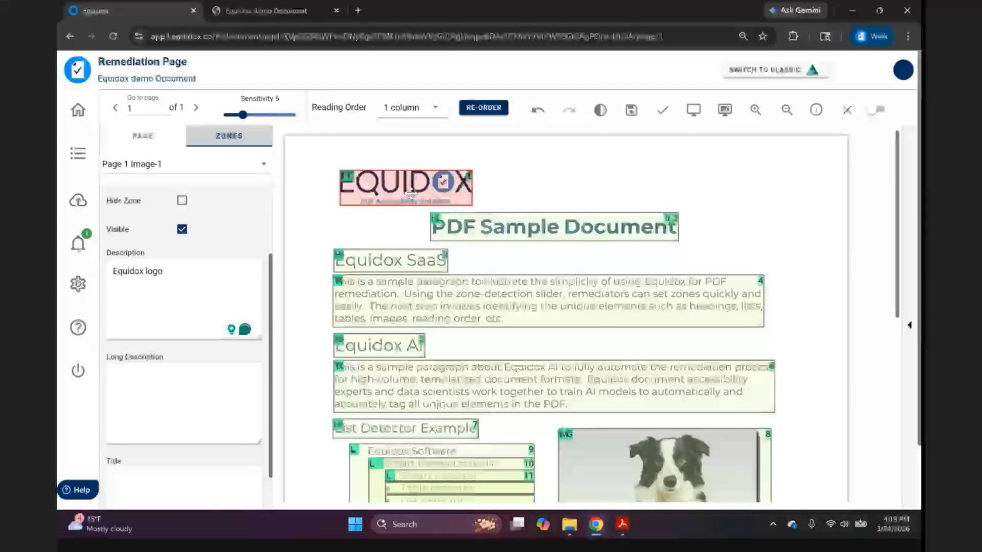
Delete the zone around the dog picture beside the list so the image is left untagged
scroll(538, 264, "down", 1)
scroll(538, 264, "down", 5)
left_click(680, 378)
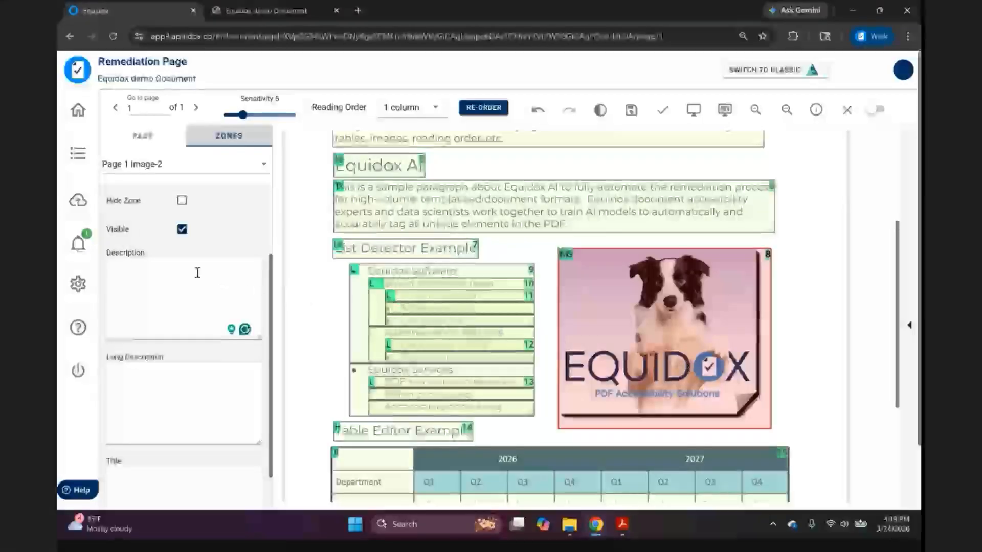
left_click(162, 269)
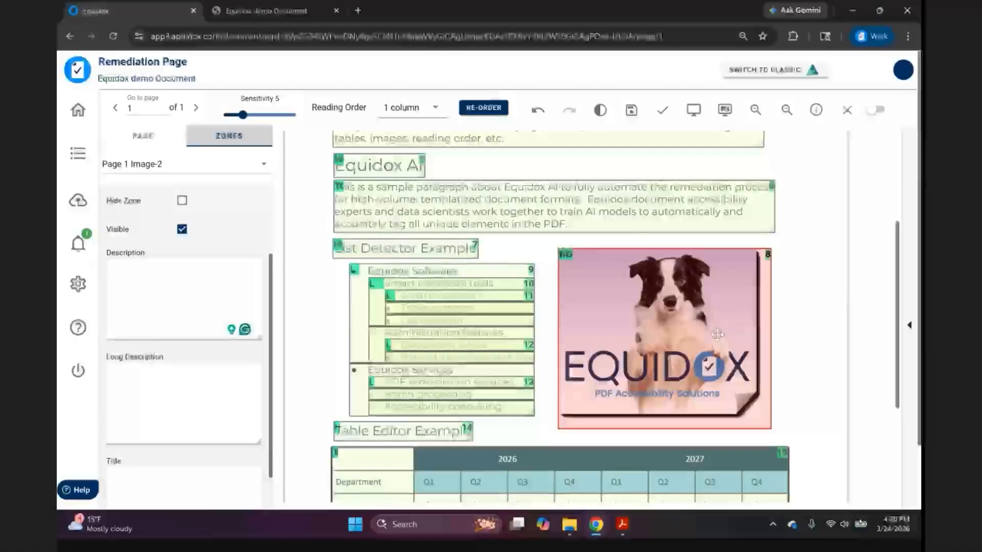
key("Delete")
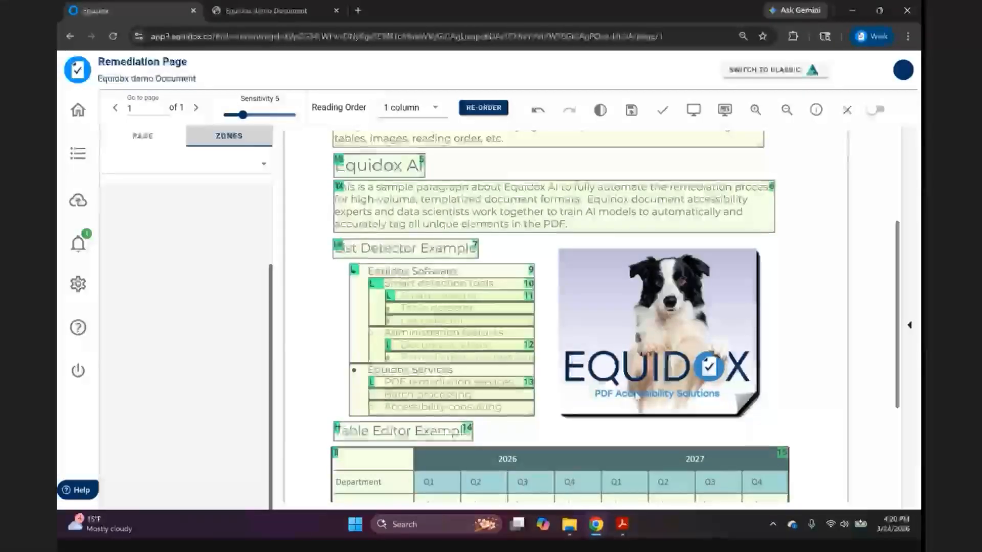
Preview the document as HTML and check the heading, paragraph, list and table sequence without the dog picture
left_click(693, 110)
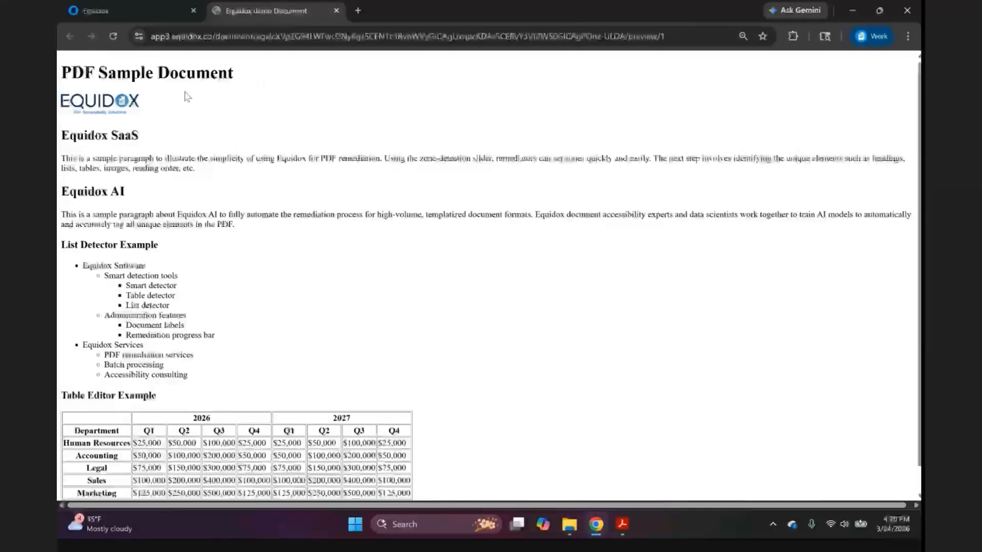
triple_click(176, 73)
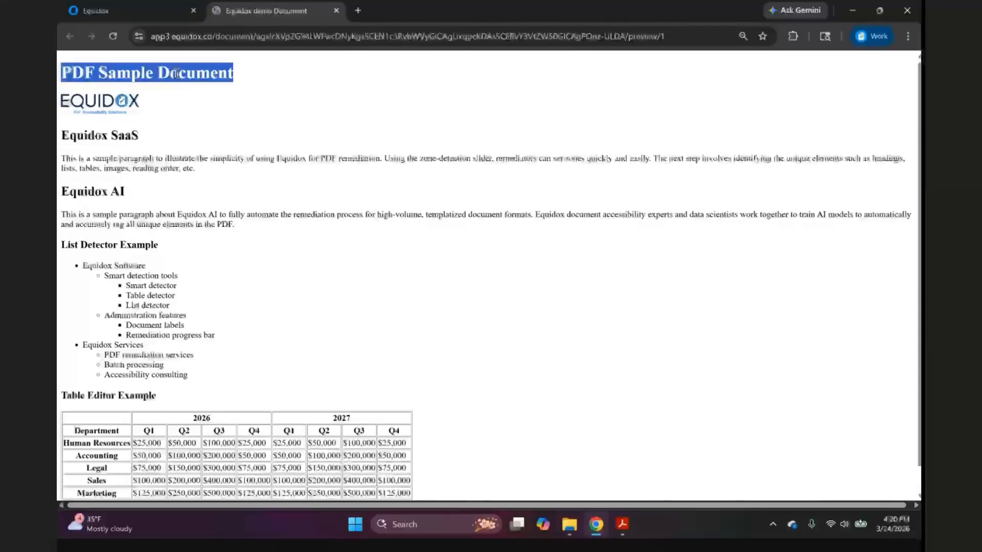
triple_click(155, 166)
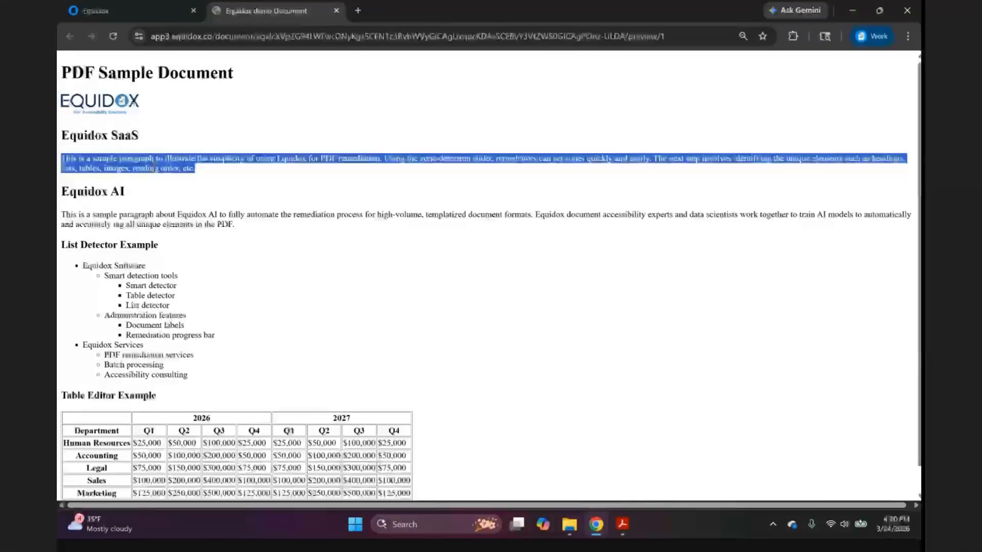
left_click_drag(84, 267, 211, 367)
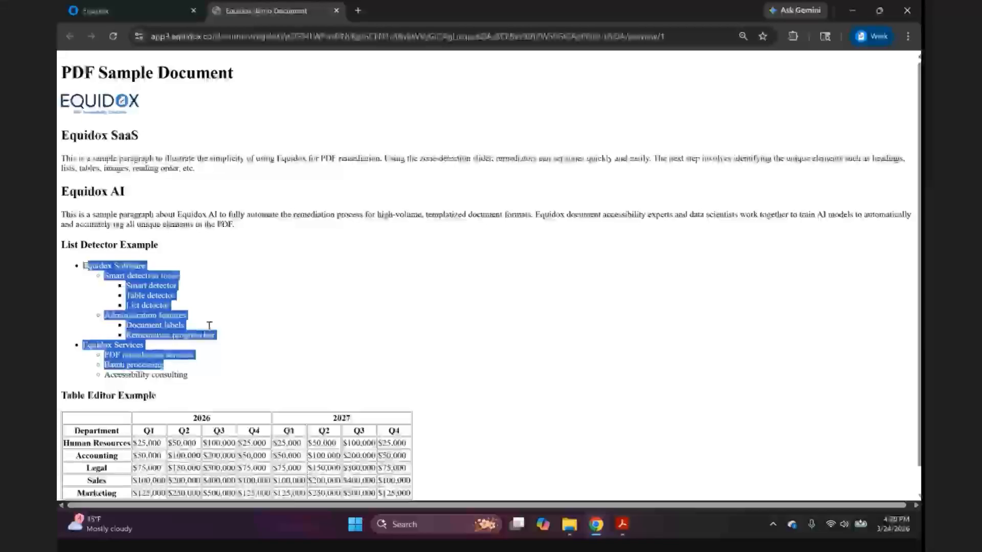
left_click(211, 324)
scroll(210, 325, "down", 1)
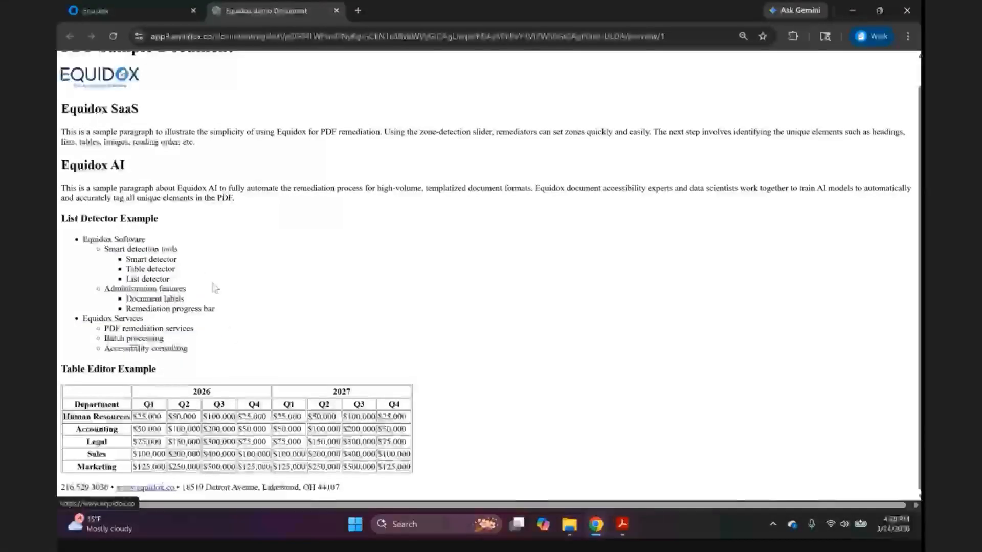
scroll(215, 285, "up", 1)
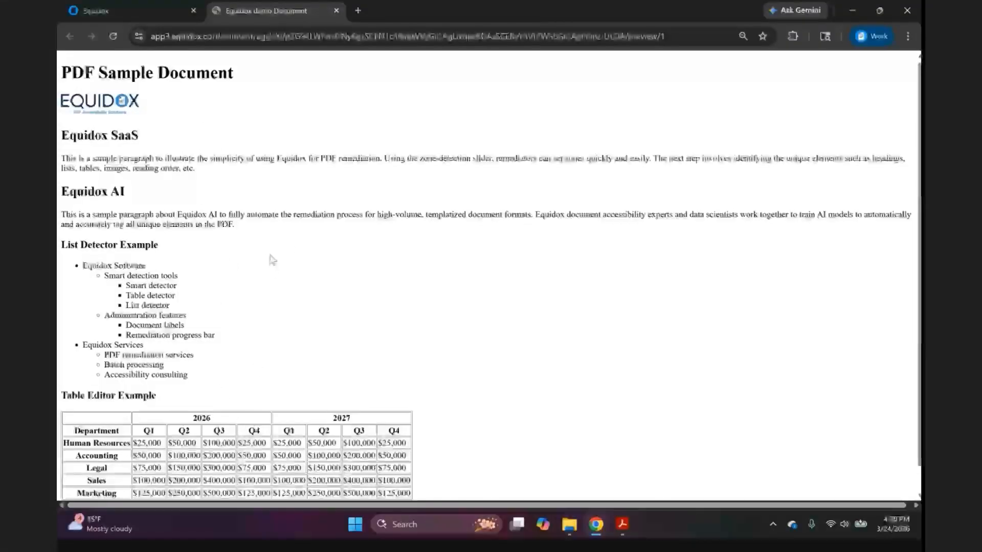
Validate the page on the remediation page and close it to return to the document details
left_click(153, 11)
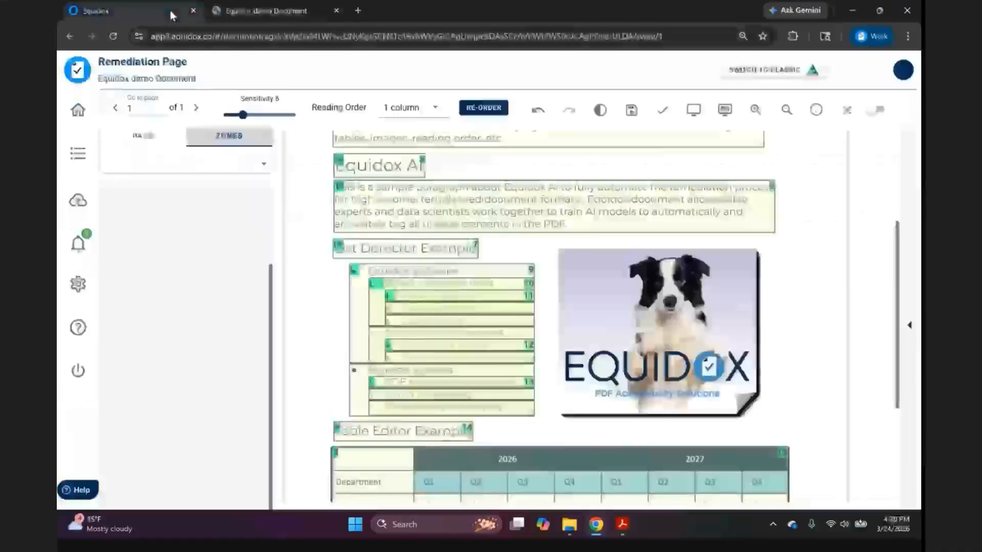
left_click(663, 109)
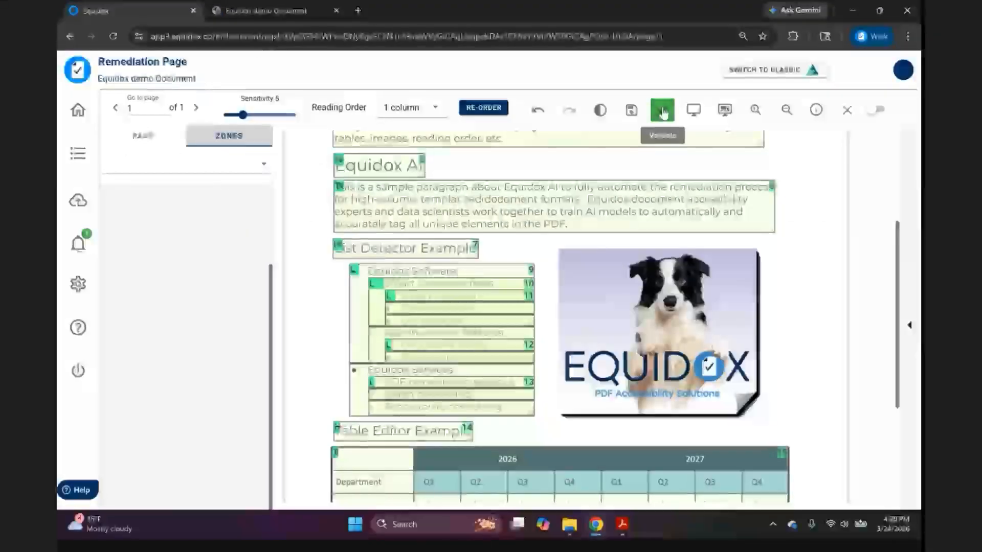
left_click(848, 111)
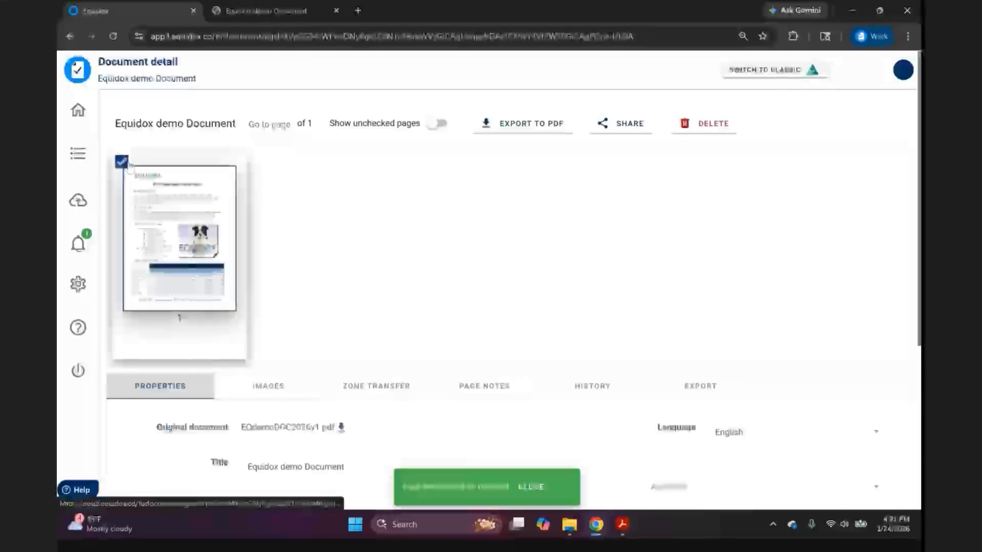
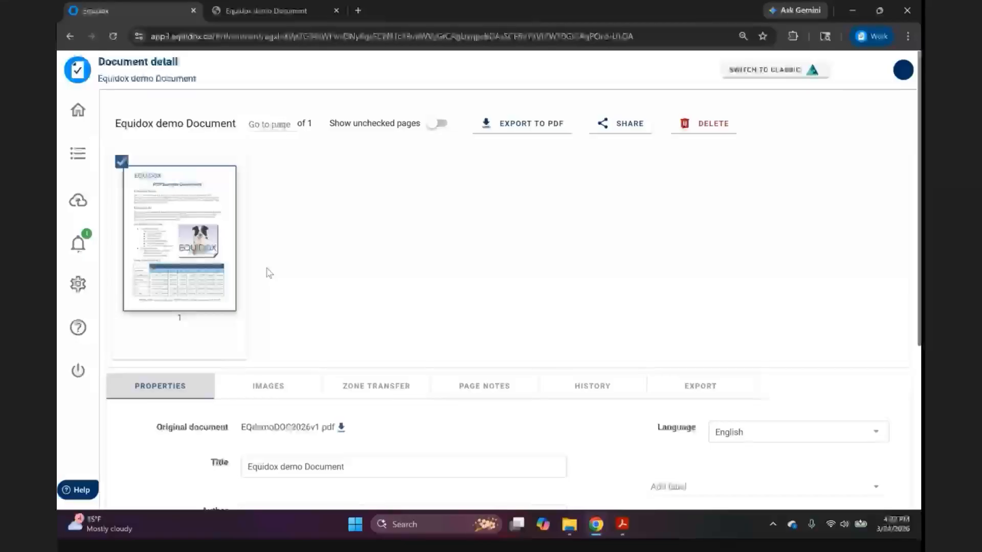
Export all pages of the document as a PDF
left_click(712, 390)
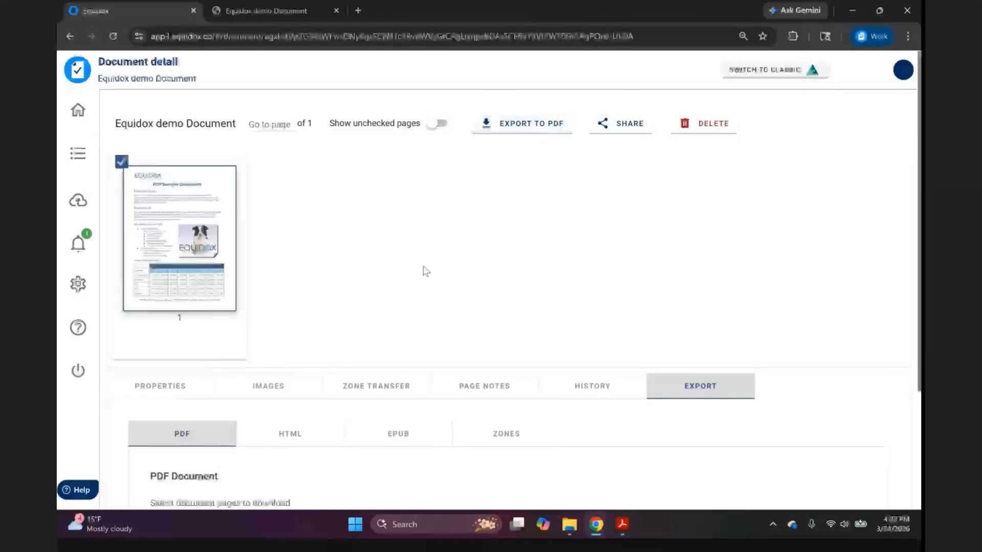
scroll(412, 281, "down", 3)
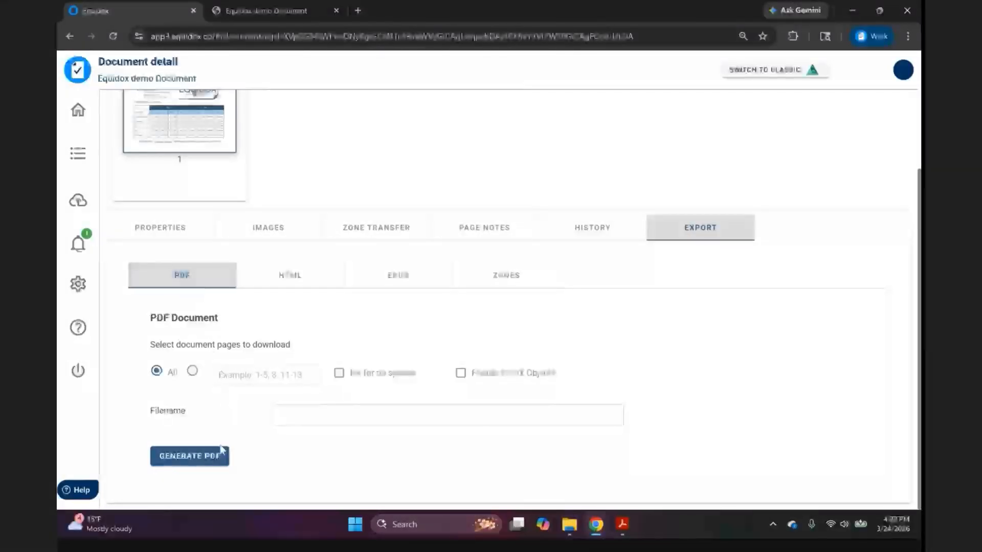
left_click(209, 460)
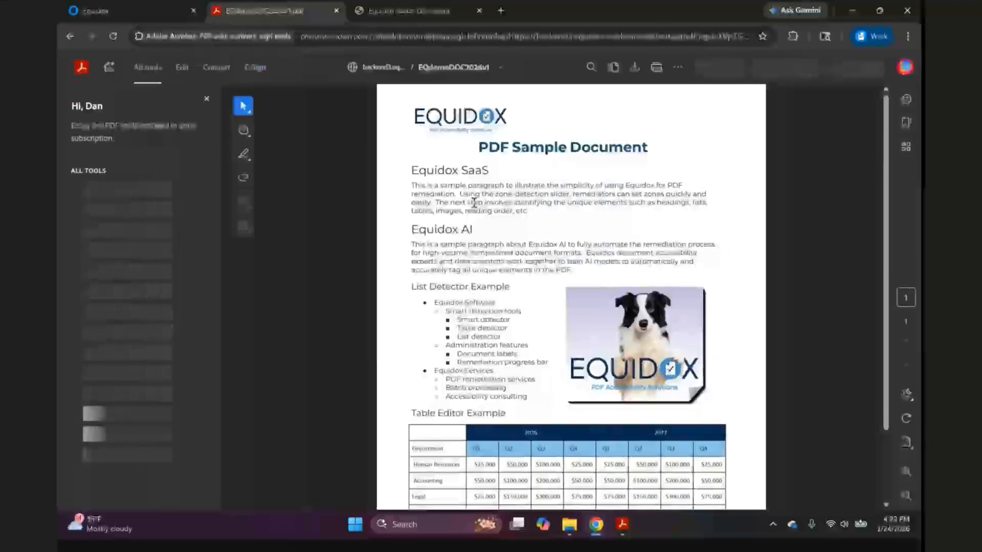
Look through the exported PDF and save it to the Desktop folder
scroll(514, 273, "down", 3)
scroll(512, 271, "up", 3)
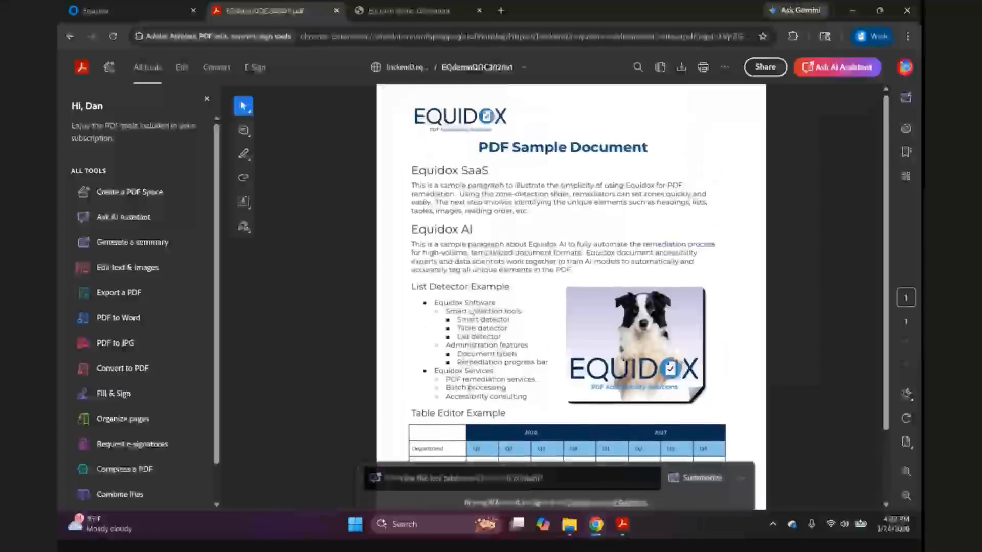
scroll(496, 264, "down", 3)
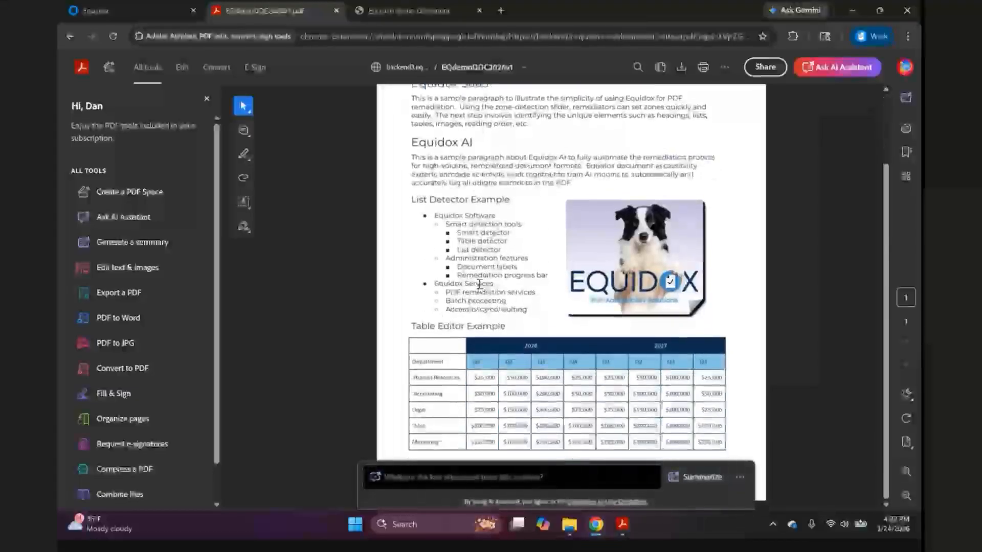
scroll(479, 284, "up", 3)
scroll(515, 259, "down", 3)
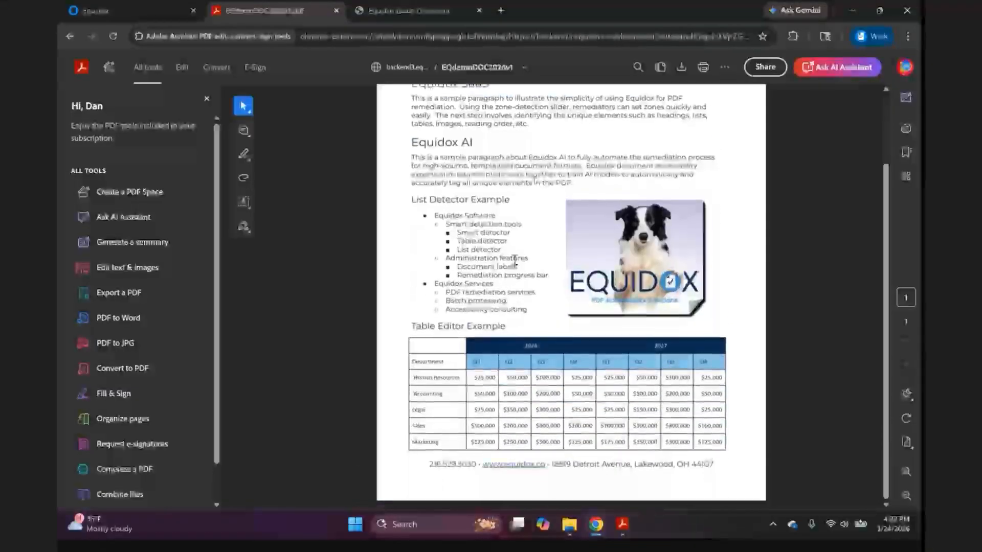
scroll(515, 261, "up", 3)
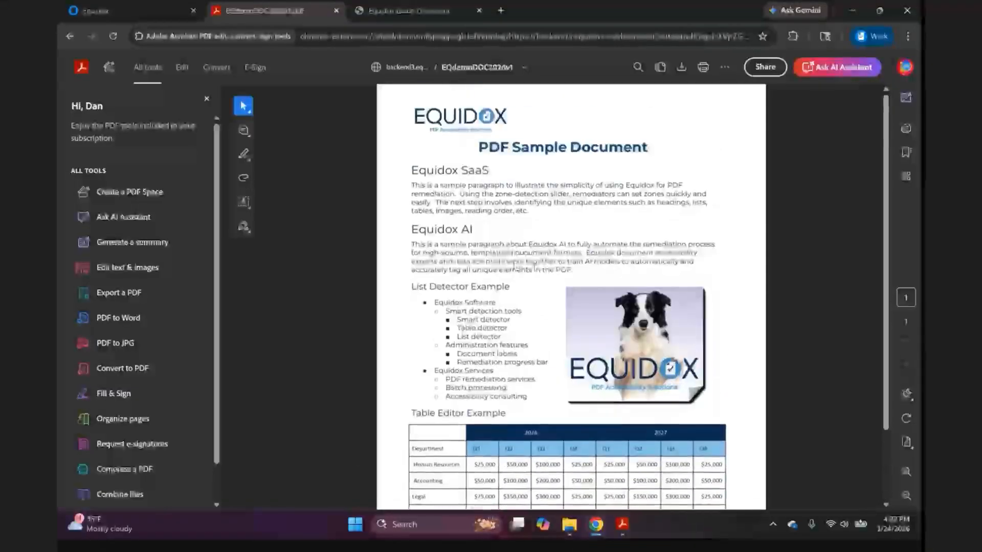
left_click(681, 67)
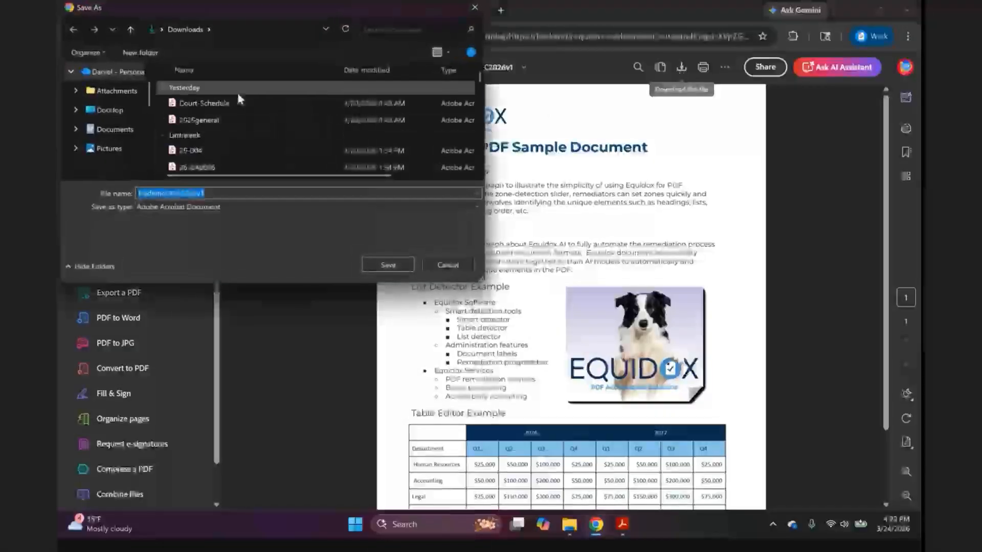
left_click(109, 110)
left_click(381, 263)
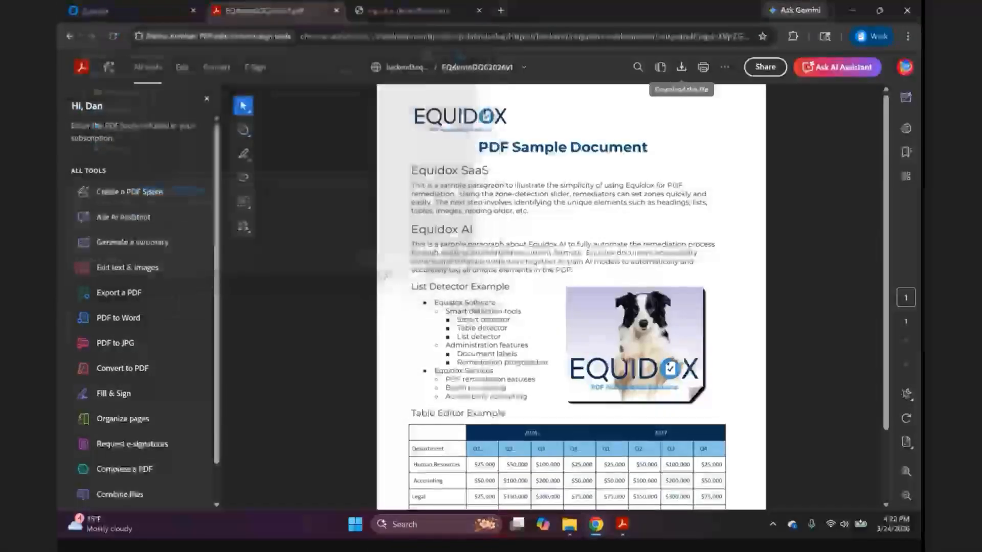
Open the saved EQdemoDOC2026v1 PDF from the Desktop folder in Adobe Acrobat
left_click(570, 525)
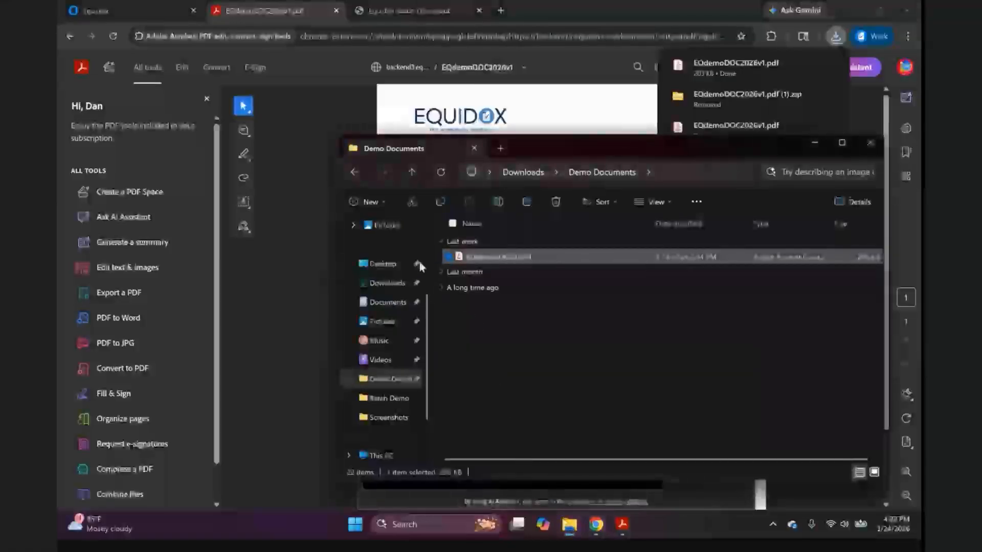
left_click(383, 264)
double_click(486, 245)
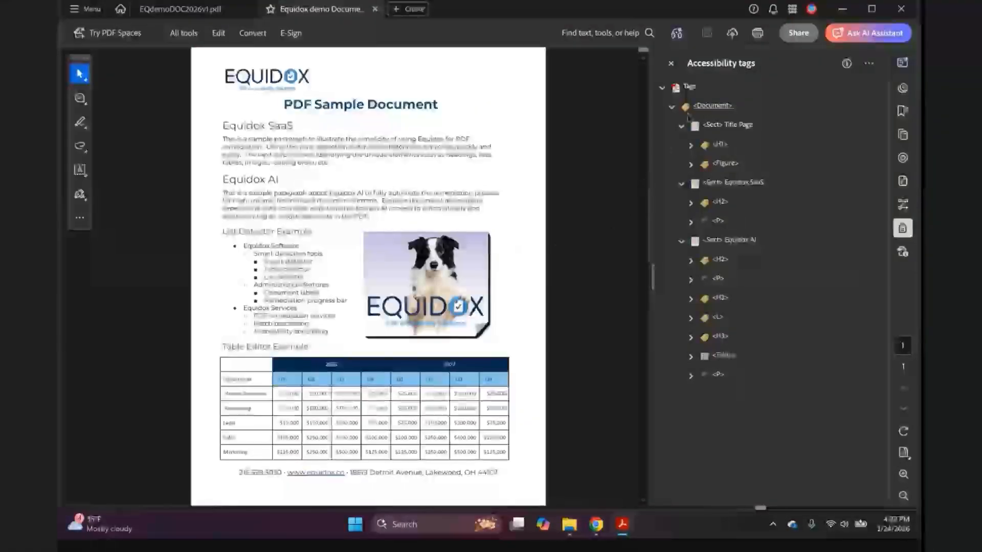
Walk through the tags from <Document> down the Title Page and Equidox SaaS sections, checking each tag against its highlighted page content
left_click(705, 110)
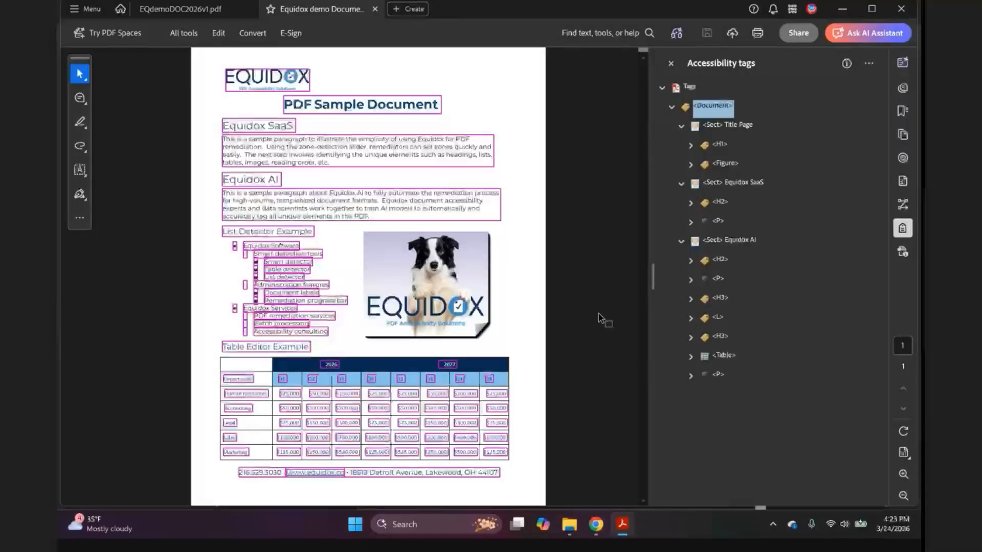
key("Down")
key("Down")
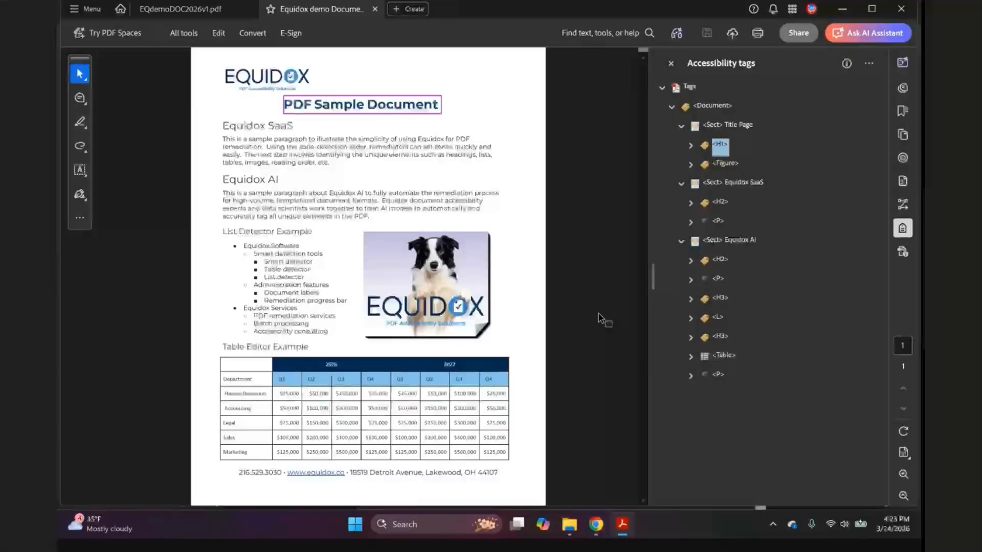
key("Down")
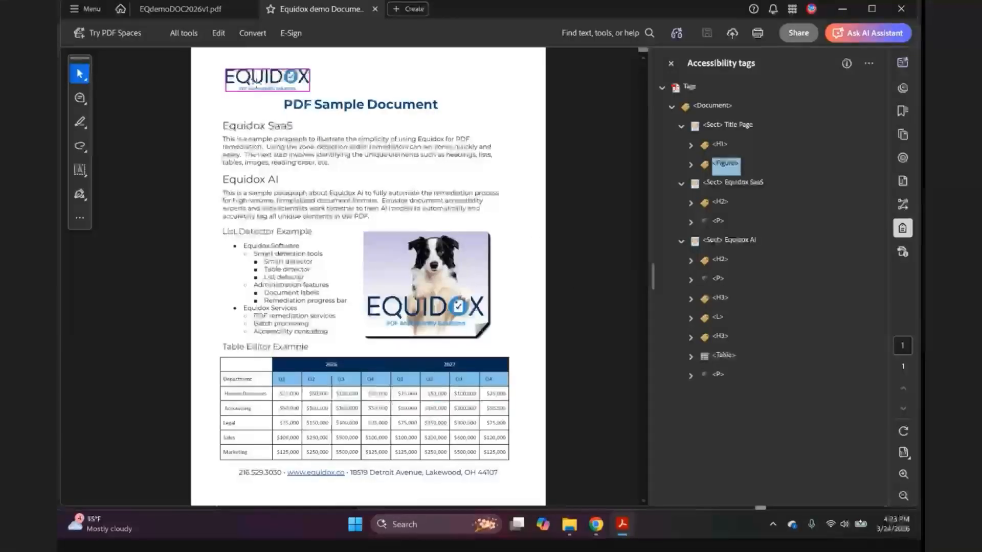
mouse_move(254, 81)
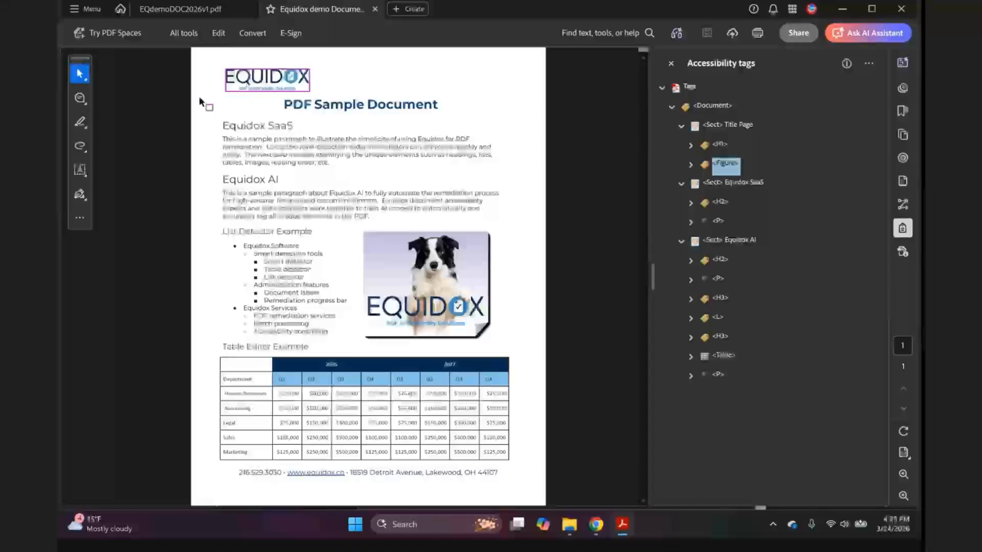
key("Down")
key("Down")
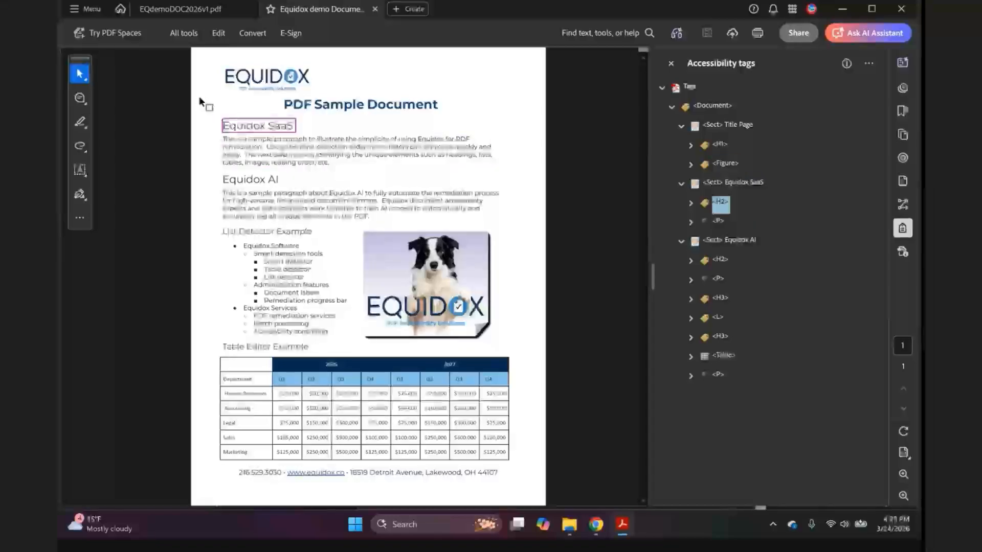
key("Down")
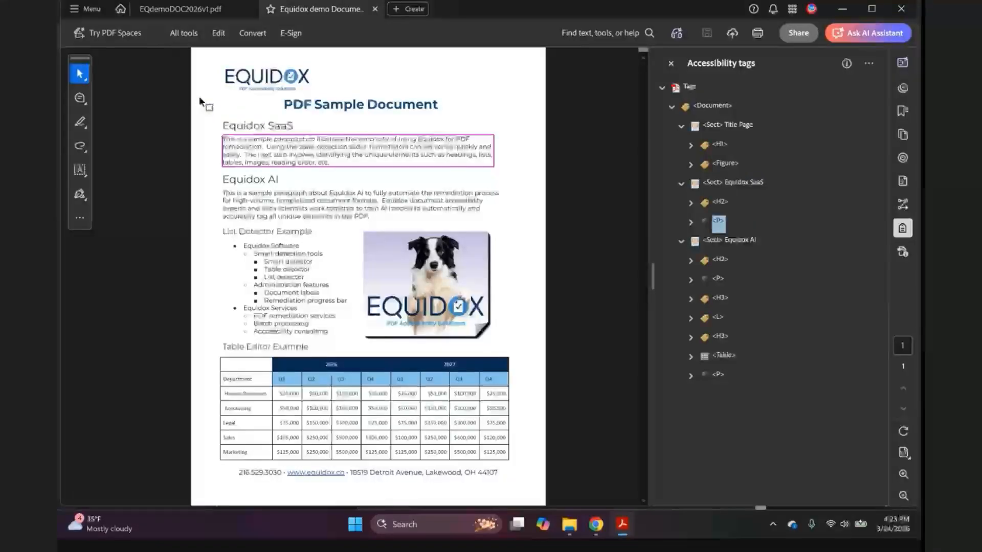
Check the heading, paragraph and list tags of the Equidox AI section against the page content
key("Down")
key("Down")
key("Down")
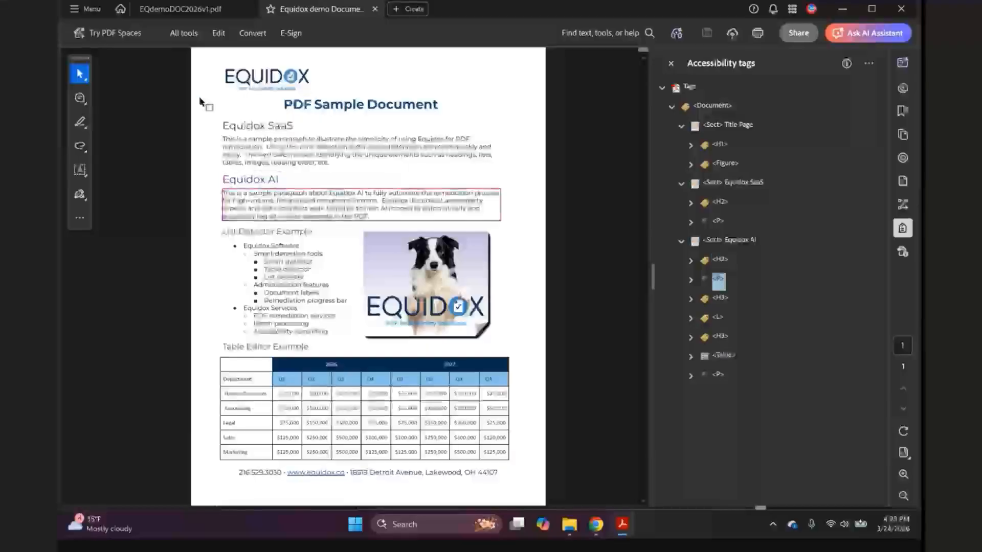
key("Down")
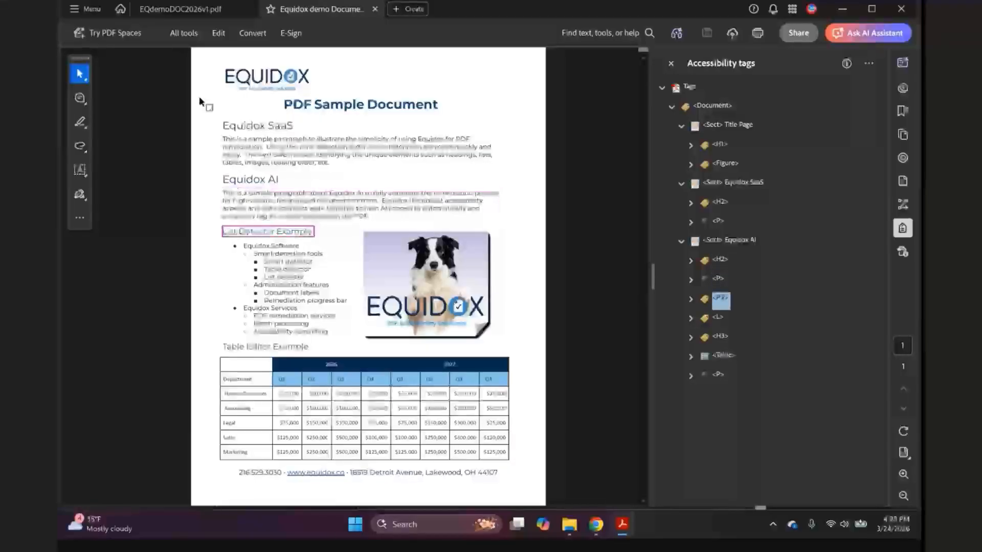
key("Down")
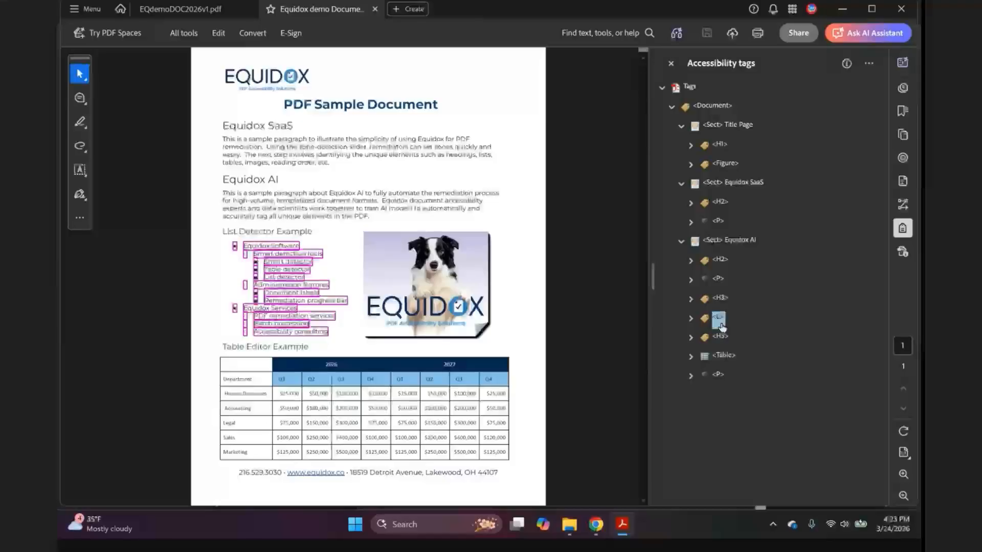
Expand the <L> tag through the Equidox Software item and its nested list to the first sub-item
left_click(691, 318)
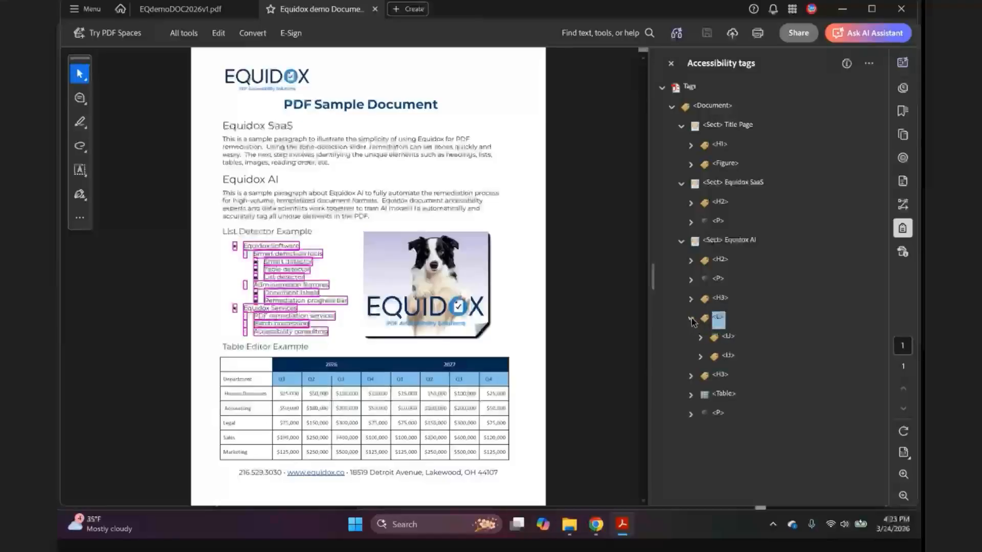
left_click(700, 337)
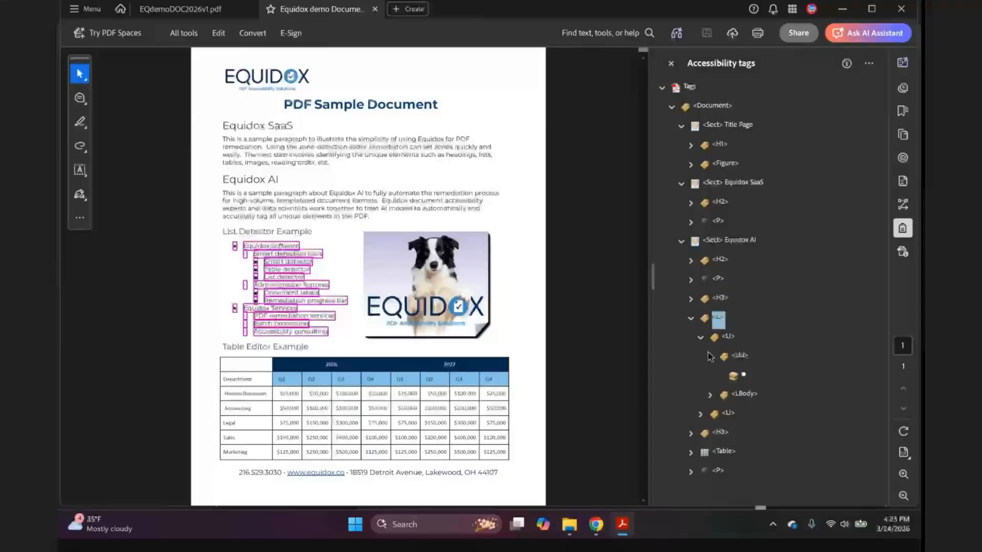
left_click(710, 394)
scroll(716, 404, "down", 1)
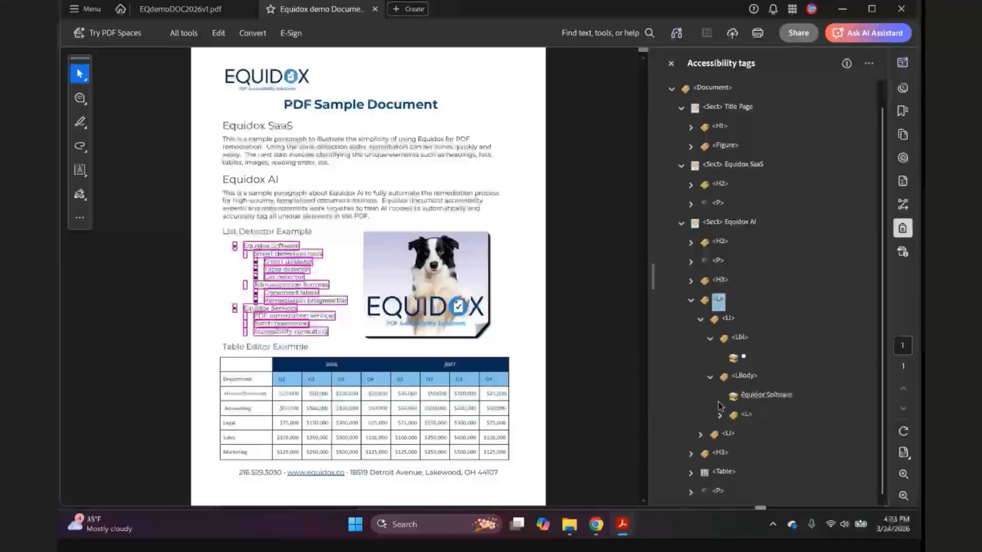
left_click(720, 416)
left_click(730, 434)
scroll(730, 410, "down", 3)
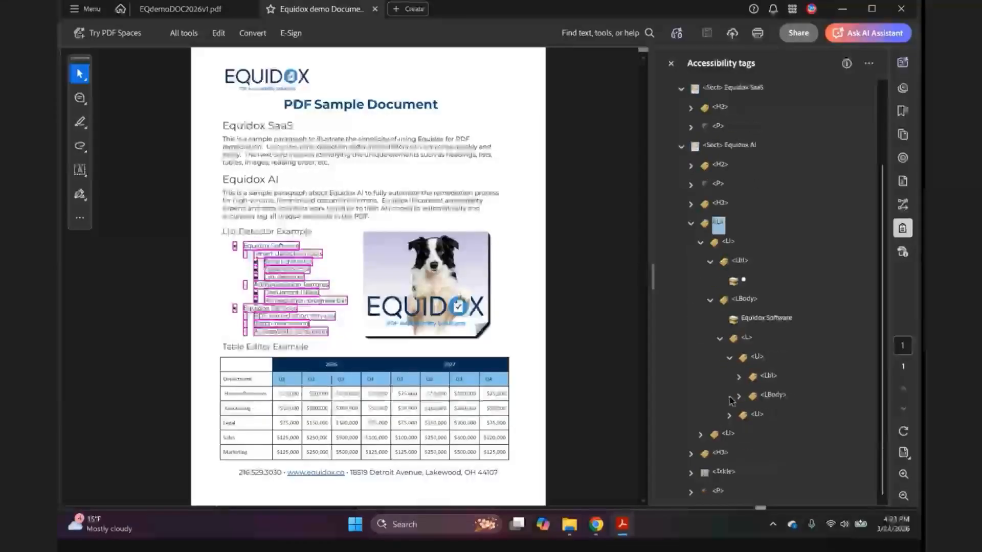
Expand the label, body and nested list of the Smart detection tools item
left_click(737, 376)
scroll(739, 394, "down", 1)
left_click(740, 396)
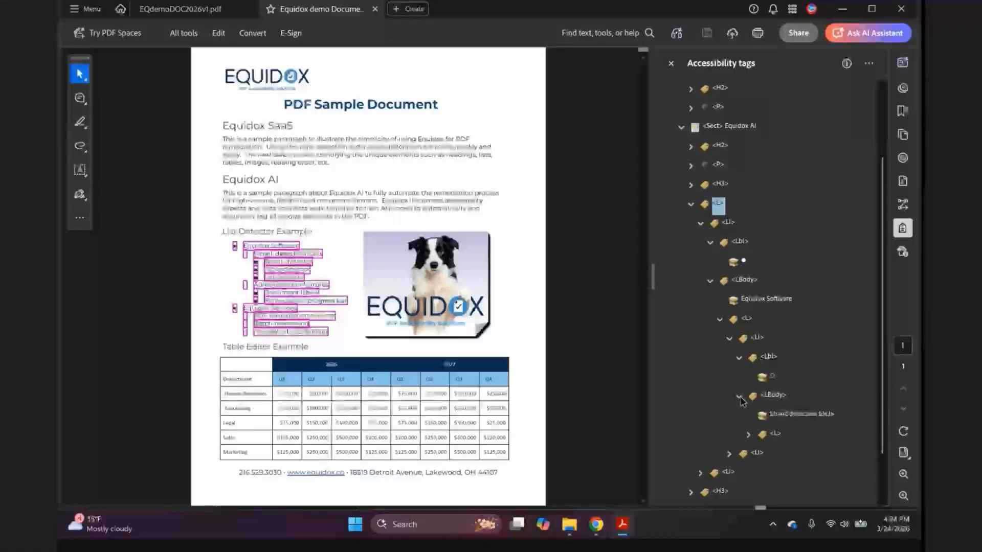
scroll(741, 397, "down", 2)
left_click(741, 397)
scroll(742, 397, "down", 3)
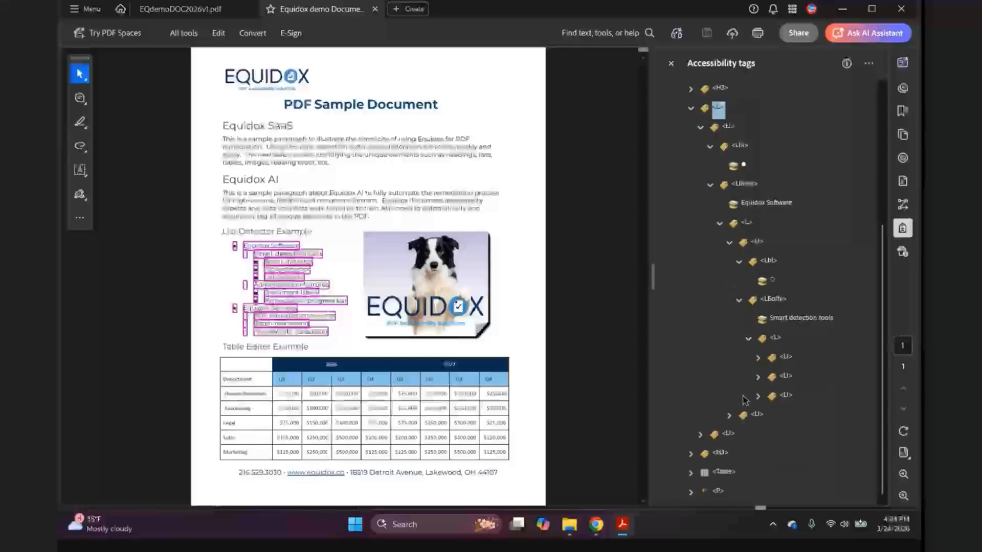
Expand the first list item under Smart detection tools to inspect its label and the Smart detector body
left_click(758, 358)
left_click(767, 377)
scroll(769, 358, "down", 3)
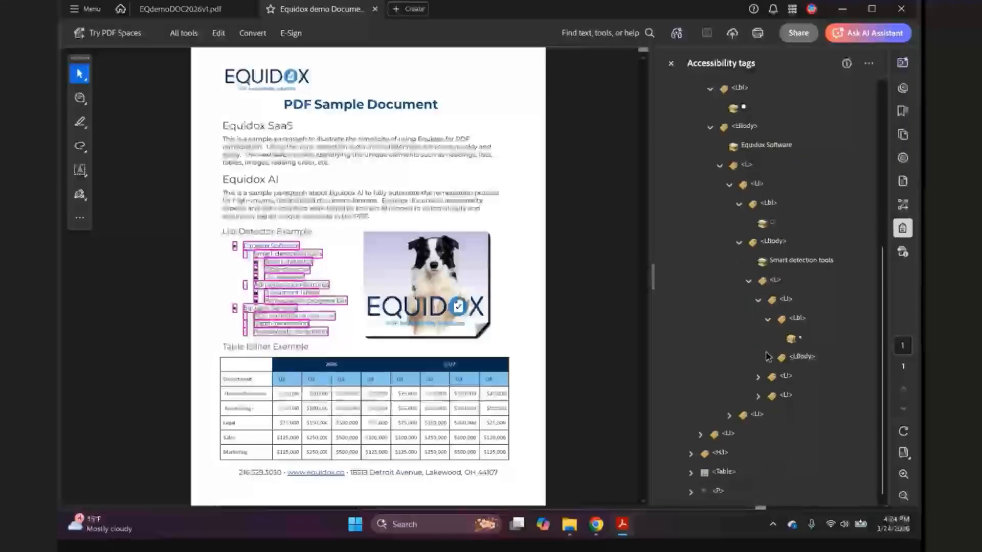
left_click(768, 358)
Expand the second list item under Smart detection tools to inspect its label and the Table detector body
left_click(758, 396)
scroll(760, 394, "down", 3)
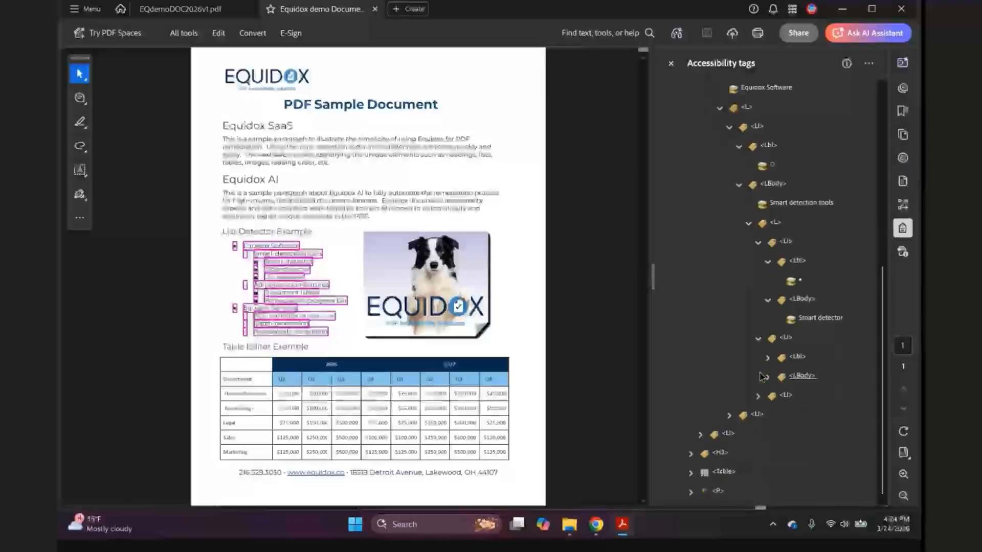
left_click(767, 359)
scroll(768, 360, "down", 3)
left_click(768, 378)
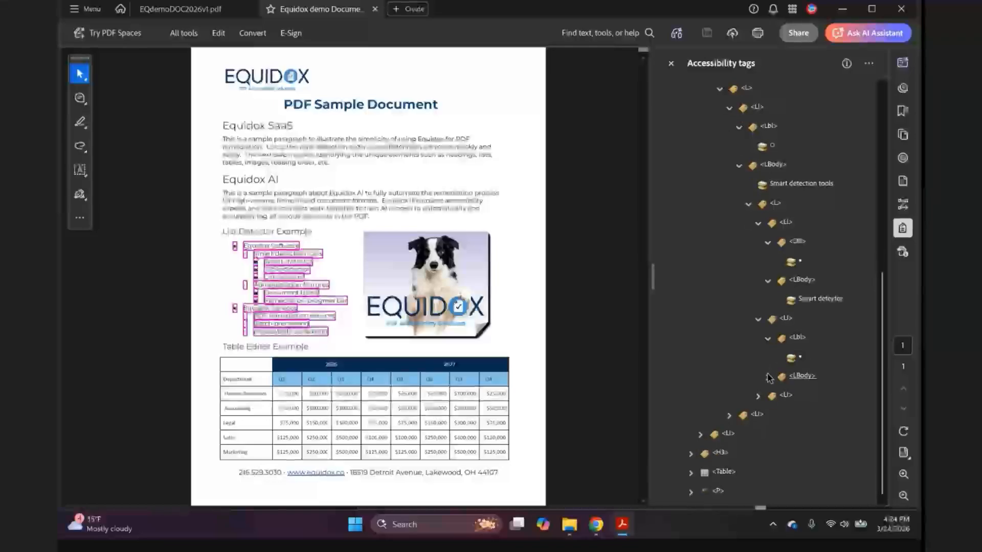
scroll(768, 379, "down", 3)
Expand the third list item under Smart detection tools to inspect its label and the List detector body
left_click(759, 396)
scroll(759, 395, "down", 3)
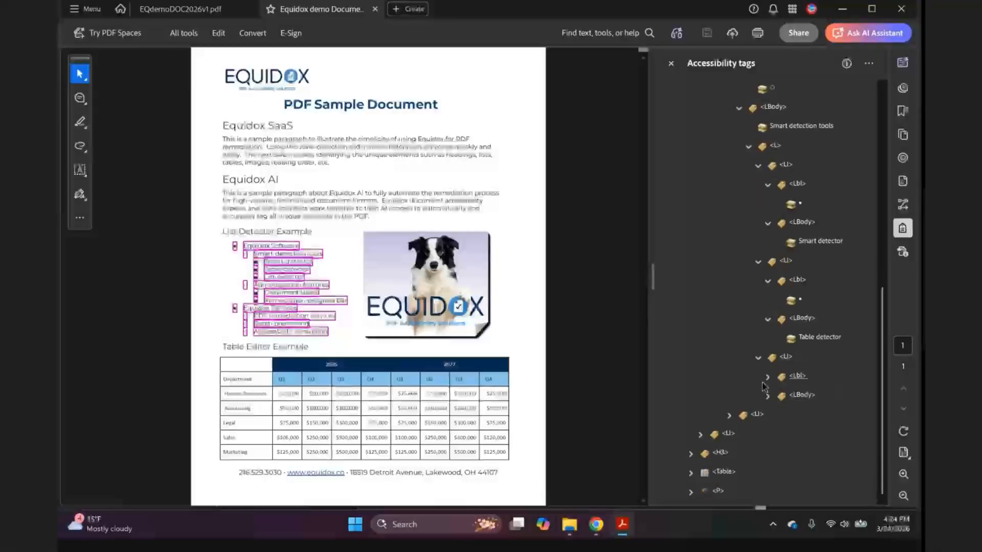
left_click(768, 377)
left_click(767, 414)
scroll(769, 415, "down", 3)
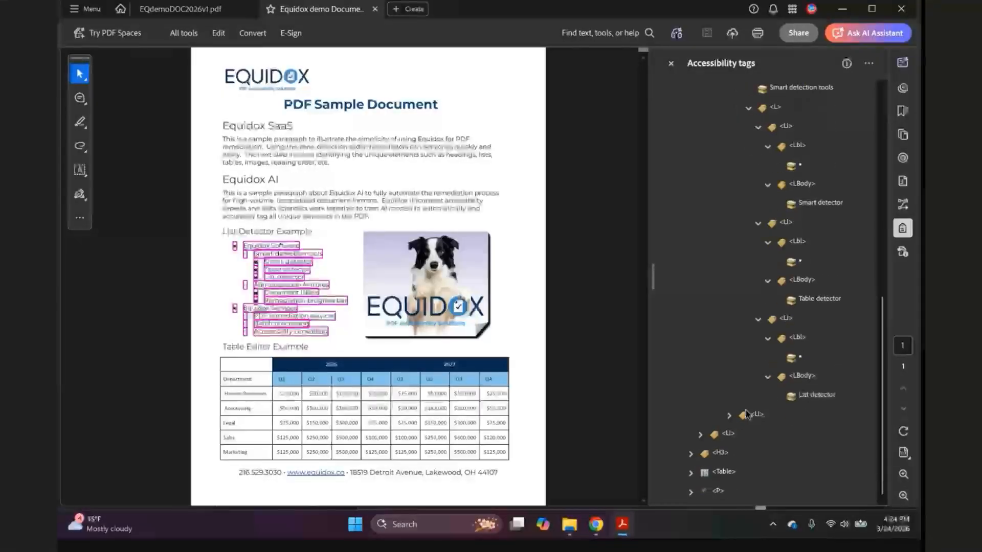
Expand the Administration features list item with its label, body and nested list
left_click(732, 416)
scroll(733, 415, "down", 3)
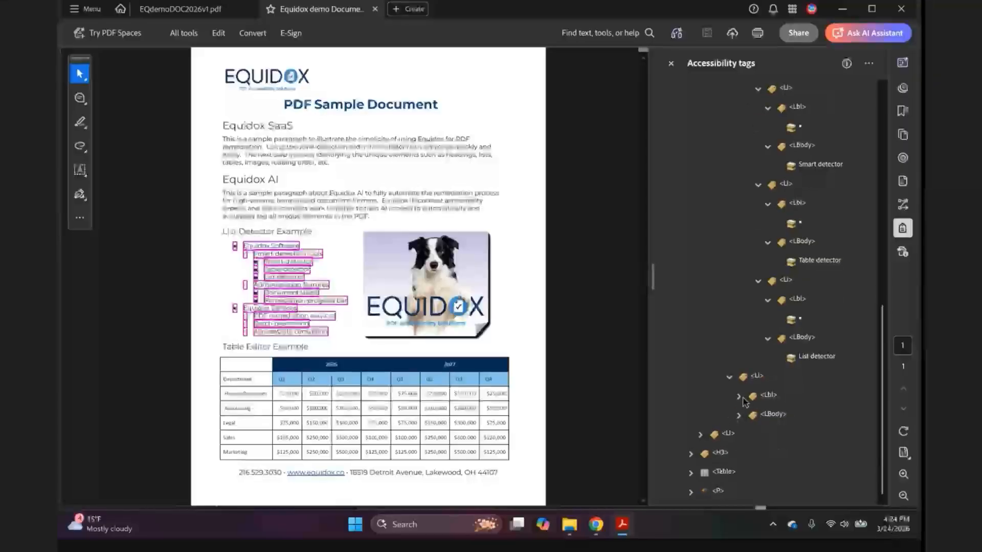
left_click(740, 398)
scroll(744, 403, "down", 2)
left_click(738, 416)
scroll(740, 417, "down", 3)
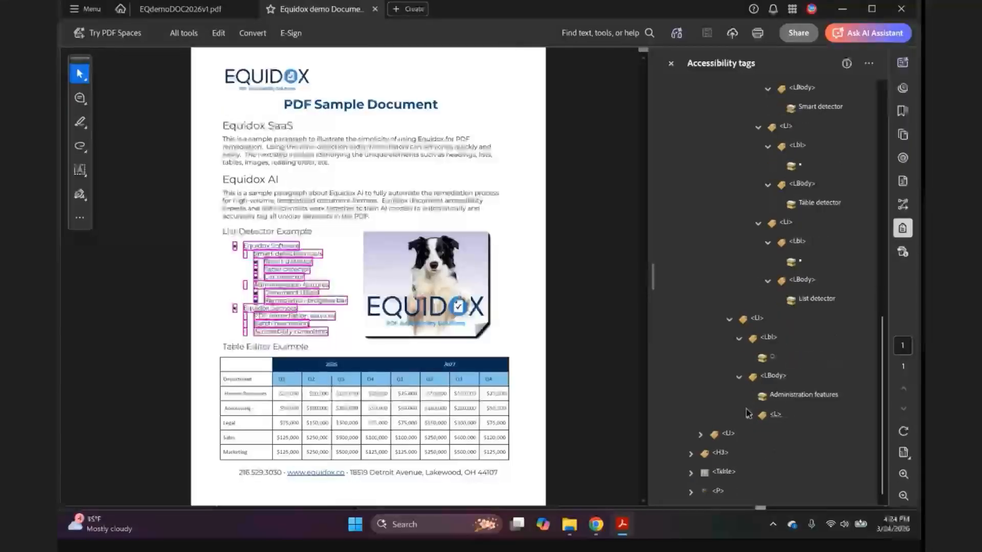
left_click(749, 416)
scroll(749, 417, "down", 3)
Expand the first list item under Administration features to inspect its label and the Document labels body
left_click(759, 396)
scroll(759, 396, "down", 3)
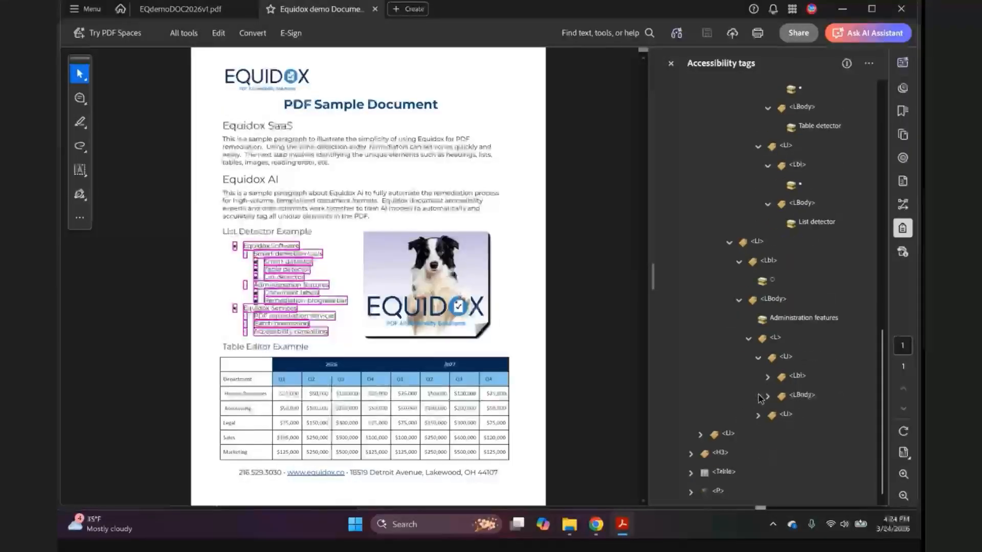
left_click(768, 378)
scroll(768, 383, "down", 2)
left_click(767, 396)
scroll(768, 399, "down", 1)
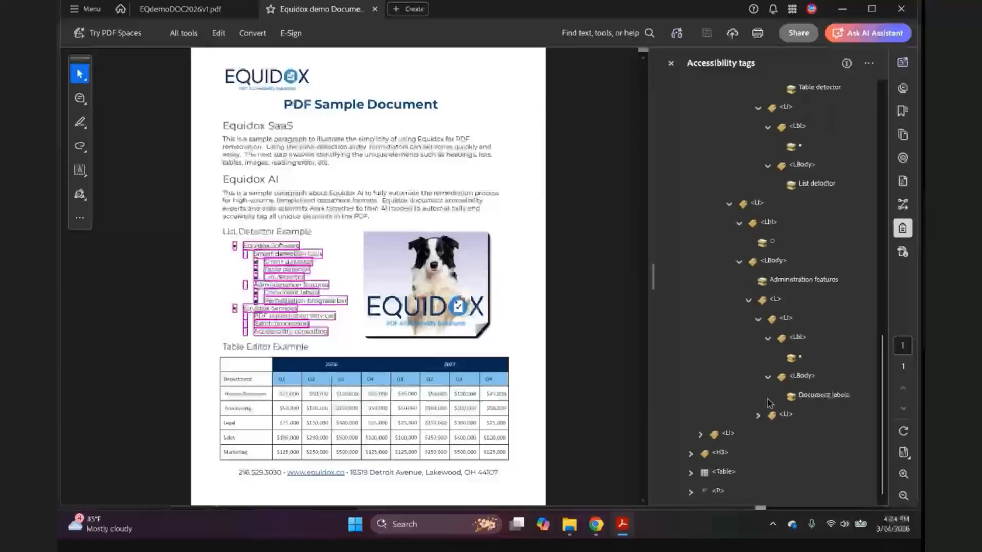
Expand the second list item under Administration features to inspect its label and the Remediation progress bar body
left_click(758, 414)
scroll(759, 415, "down", 2)
left_click(767, 397)
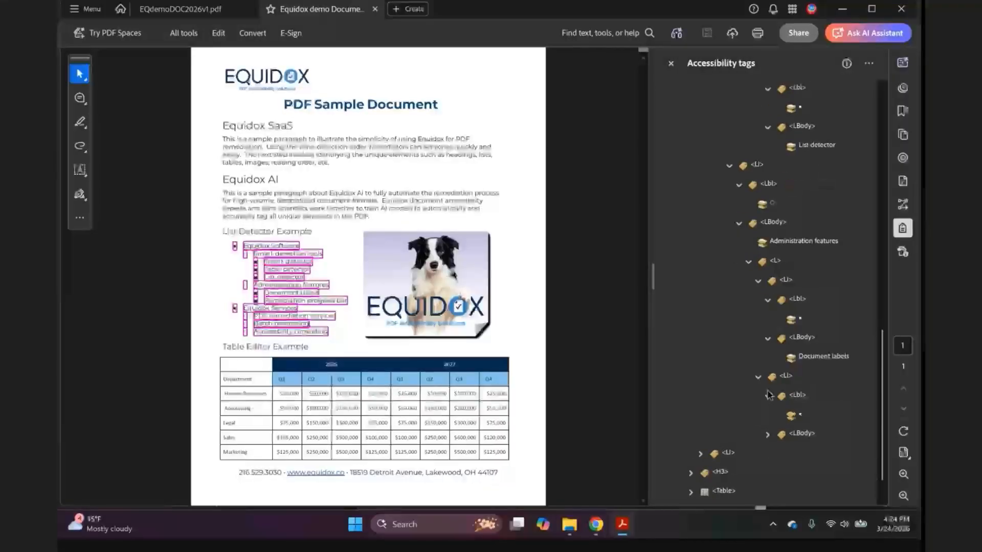
left_click(768, 434)
scroll(751, 366, "down", 2)
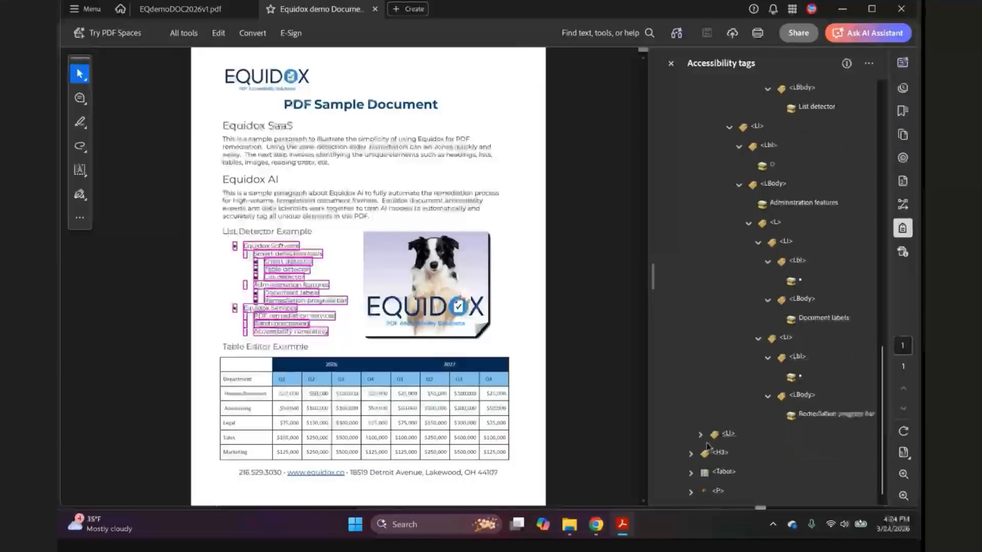
Expand the second top-level list item, Equidox Services, with its label, body and nested list
left_click(700, 433)
scroll(703, 423, "down", 2)
left_click(710, 418)
scroll(710, 421, "down", 1)
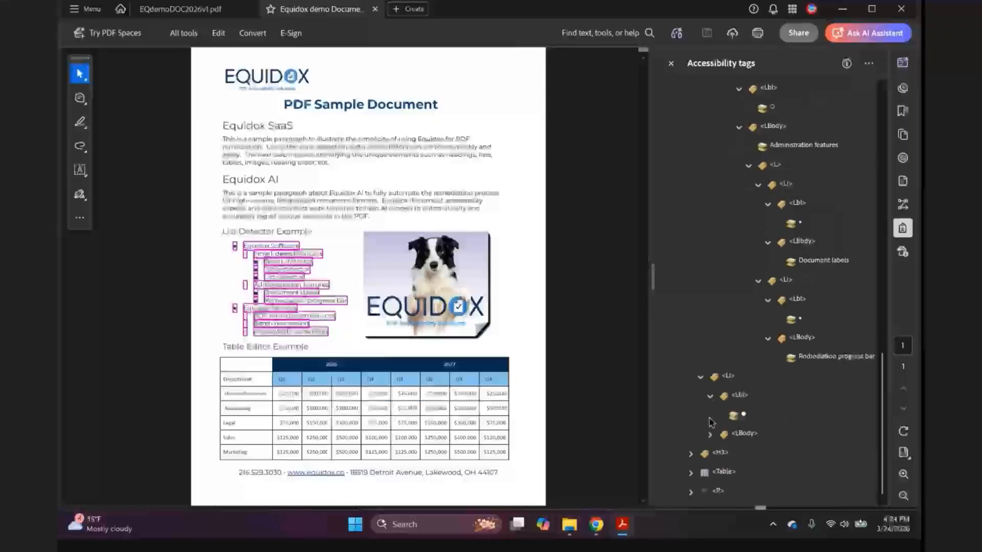
left_click(710, 434)
scroll(714, 434, "down", 2)
left_click(715, 435)
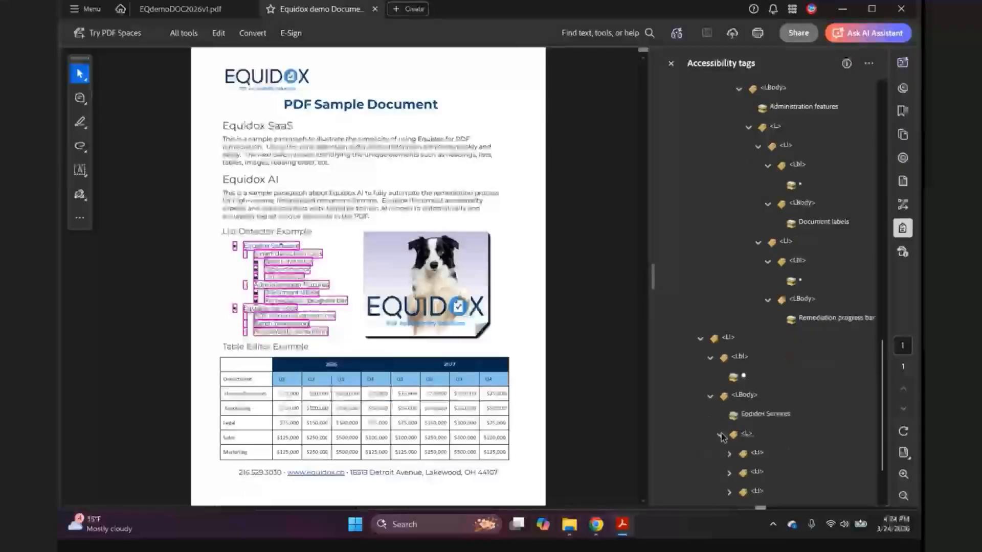
scroll(721, 435, "down", 2)
Expand the first list item under Equidox Services to inspect its label and the PDF remediation services body
left_click(729, 397)
scroll(730, 399, "down", 1)
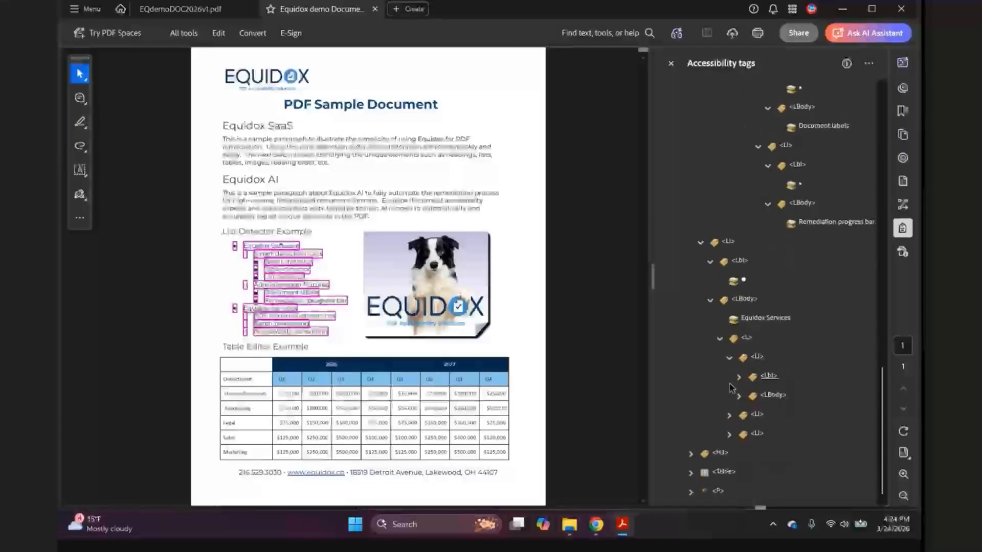
left_click(740, 378)
scroll(740, 384, "down", 1)
left_click(739, 395)
scroll(740, 399, "down", 1)
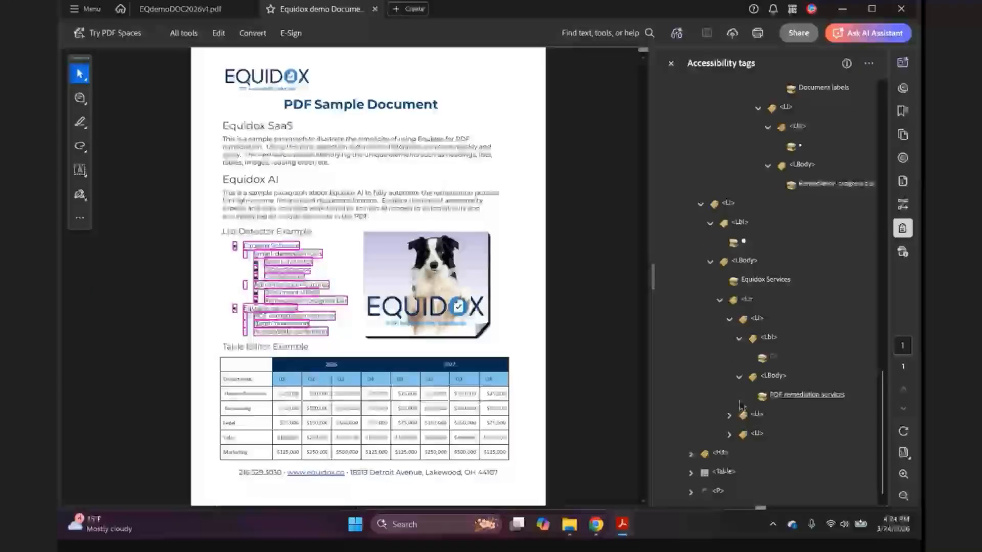
Expand the second list item under Equidox Services to inspect its label and the Batch processing body
left_click(731, 416)
scroll(734, 419, "down", 1)
left_click(738, 396)
scroll(737, 401, "down", 1)
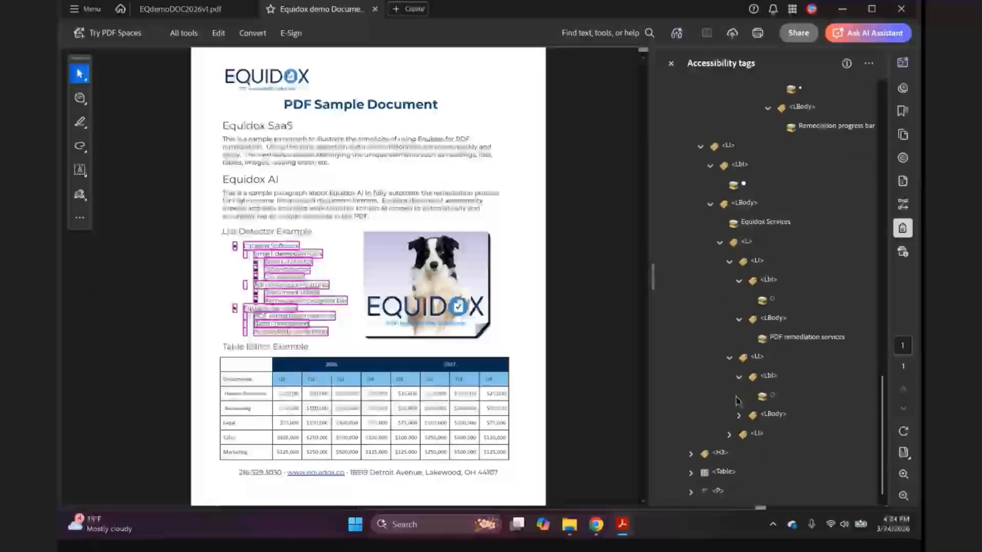
left_click(739, 415)
scroll(739, 422, "down", 1)
Expand the Accessibility consulting list item's label and body, and review the expanded list structure back up to its <L> tag
left_click(731, 433)
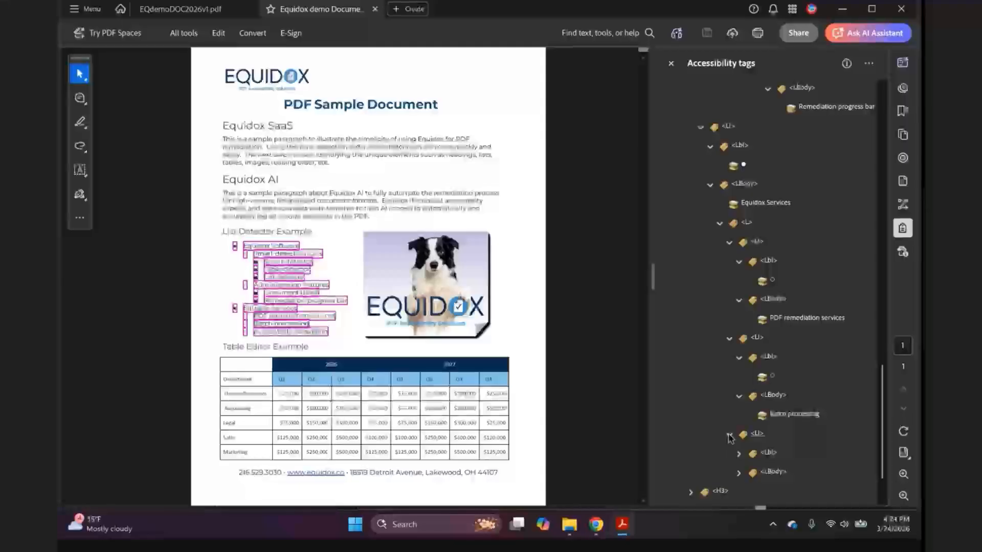
scroll(732, 430, "down", 2)
left_click(738, 415)
scroll(737, 425, "down", 1)
left_click(740, 435)
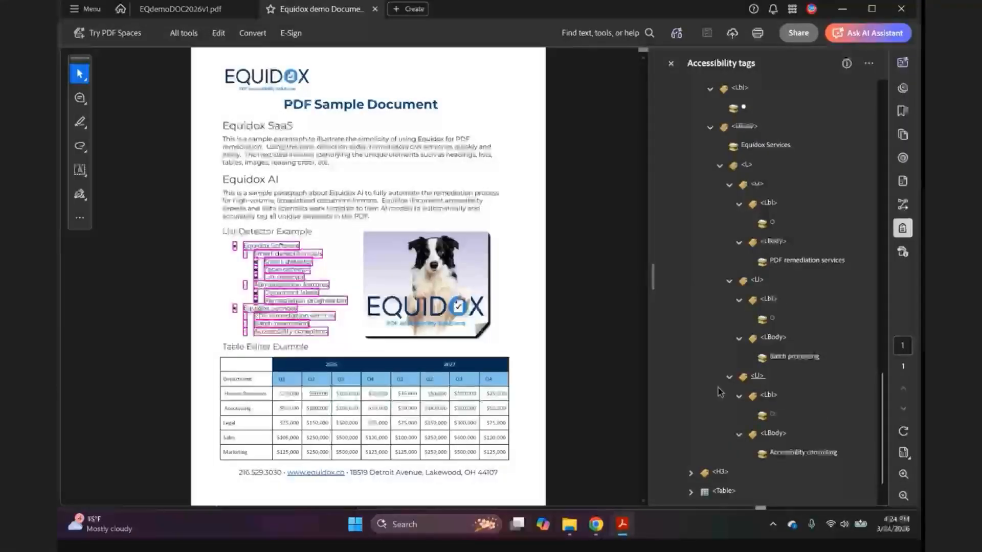
scroll(794, 435, "up", 10)
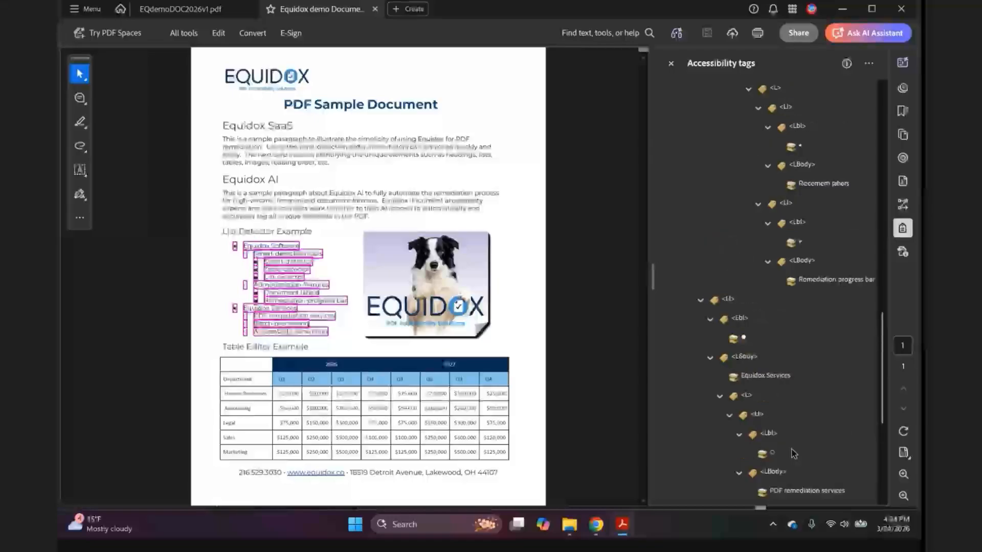
scroll(792, 452, "up", 10)
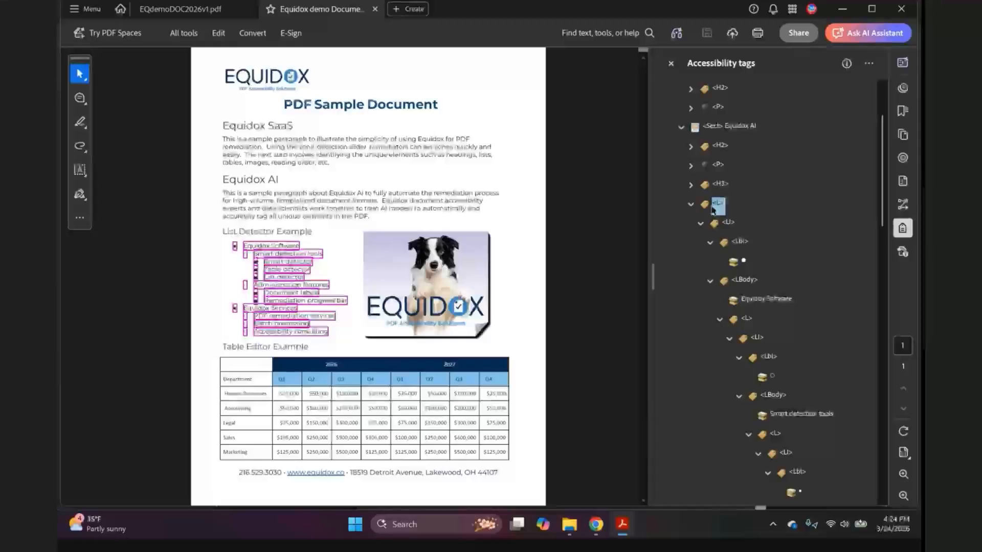
Review the expanded list's nested <L>, <LI>, <Lbl> and <LBody> tags from Equidox Software through Accessibility consulting
scroll(724, 313, "down", 8)
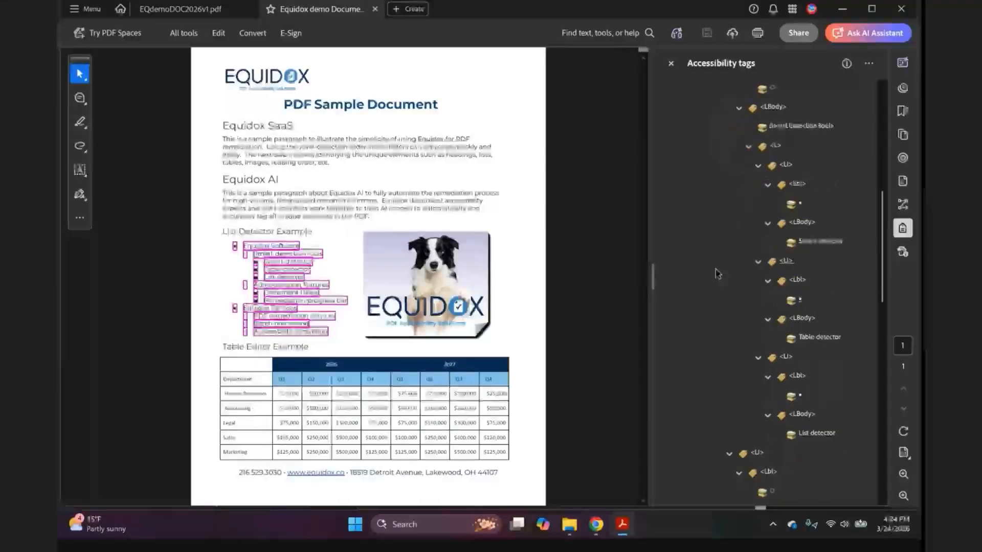
scroll(716, 274, "down", 8)
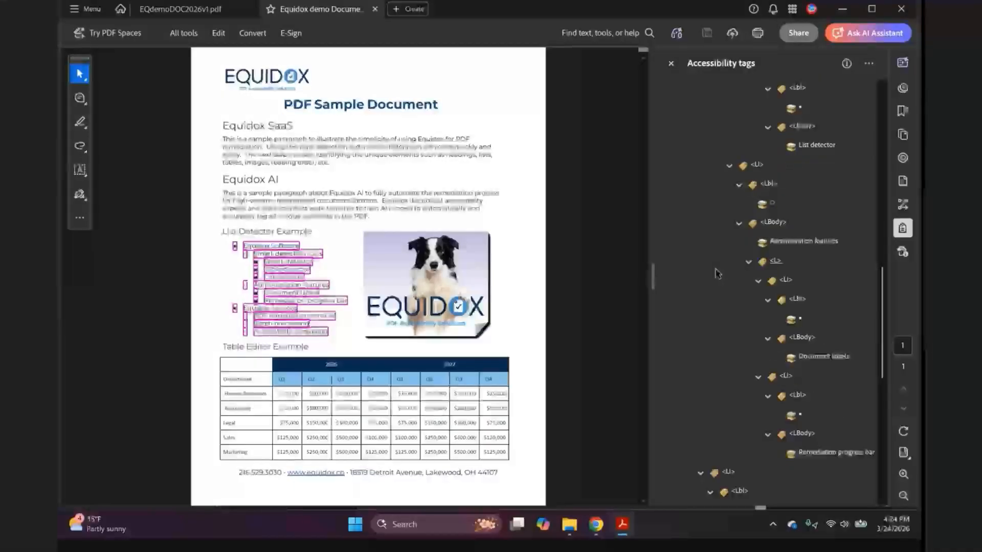
scroll(744, 320, "down", 3)
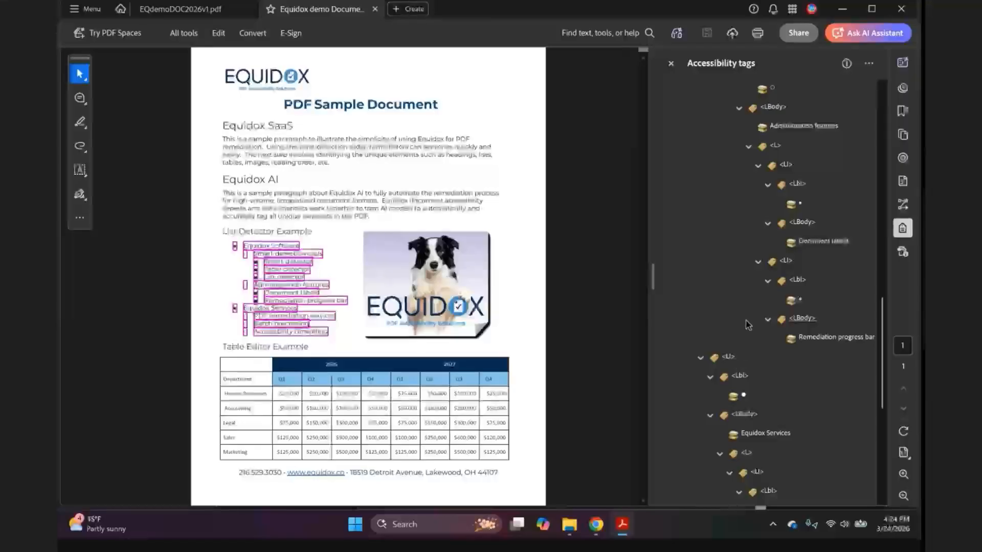
scroll(747, 324, "down", 5)
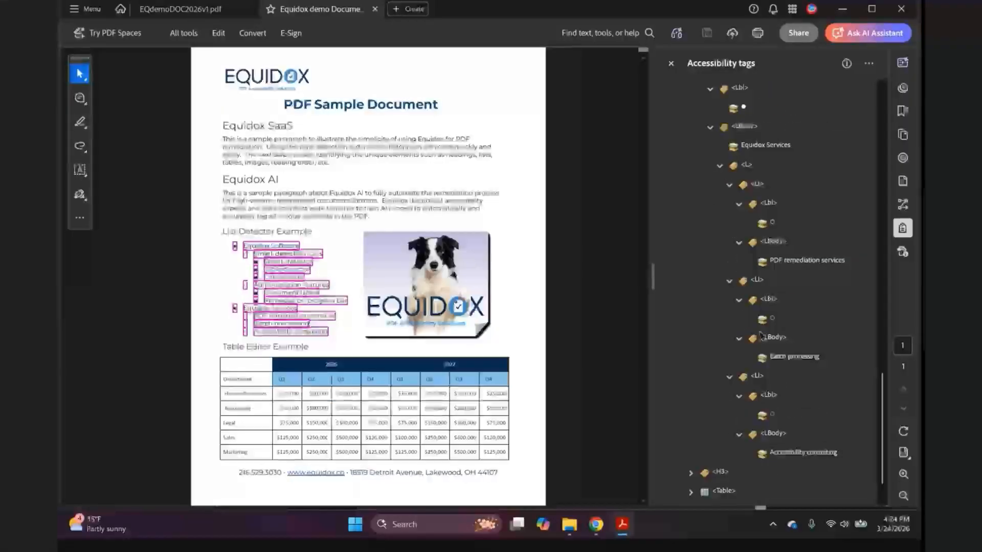
scroll(745, 321, "up", 10)
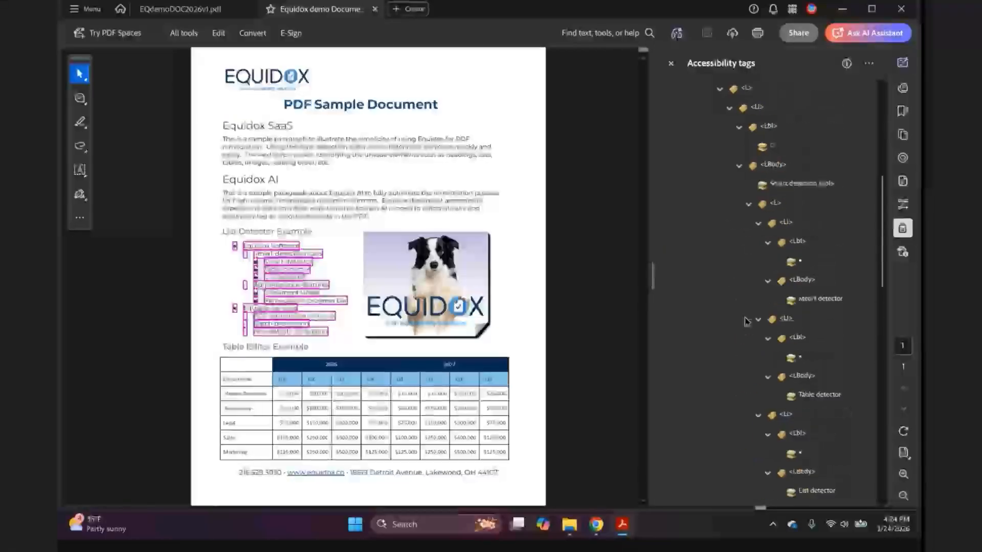
scroll(736, 262, "up", 2)
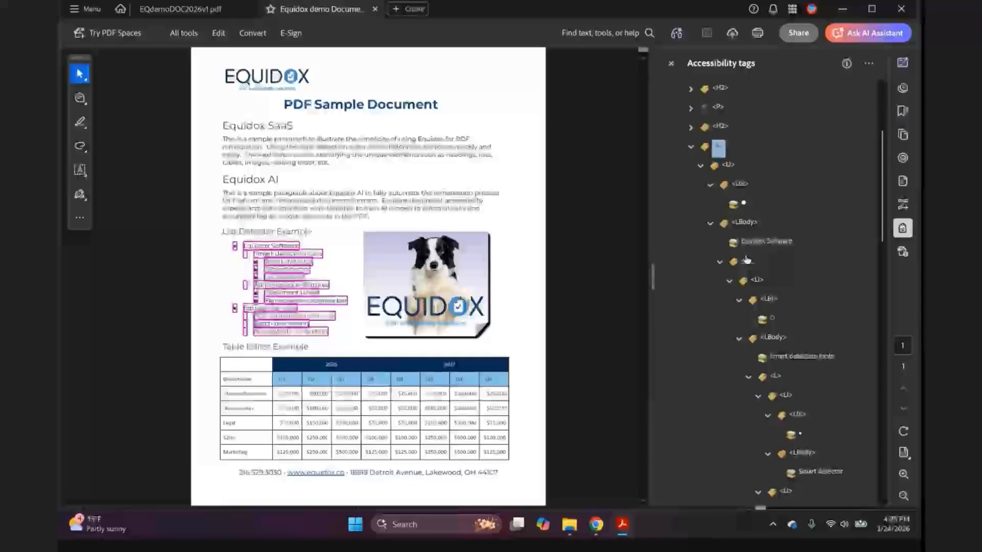
scroll(744, 266, "down", 5)
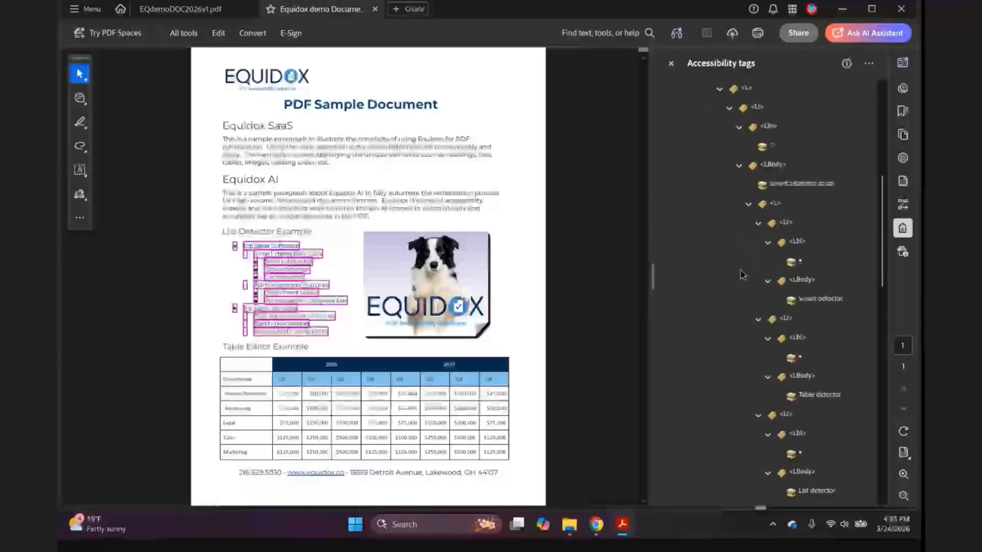
scroll(740, 280, "down", 5)
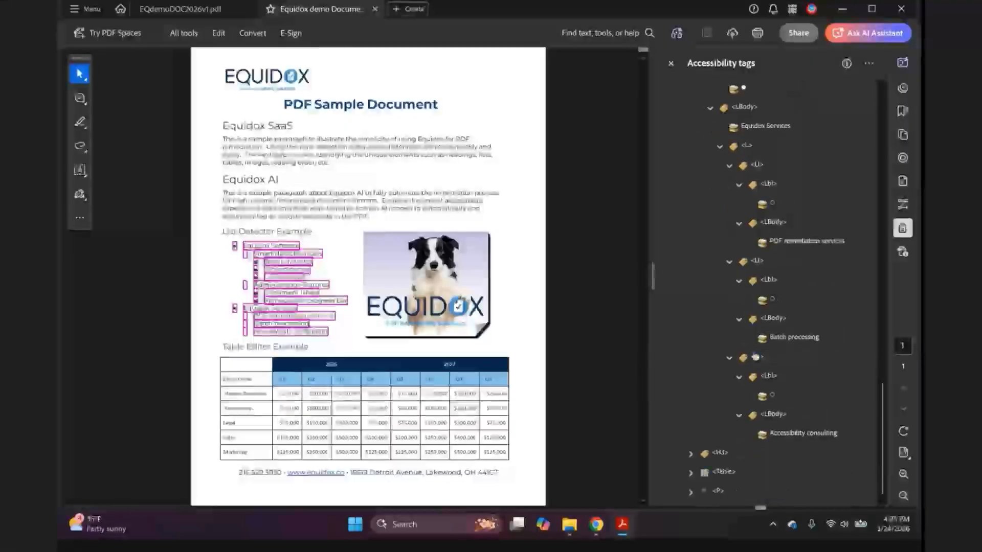
Inspect the Table Editor Example heading's <H3> tag and the <Table> tag, and expand the table into its rows
left_click(722, 455)
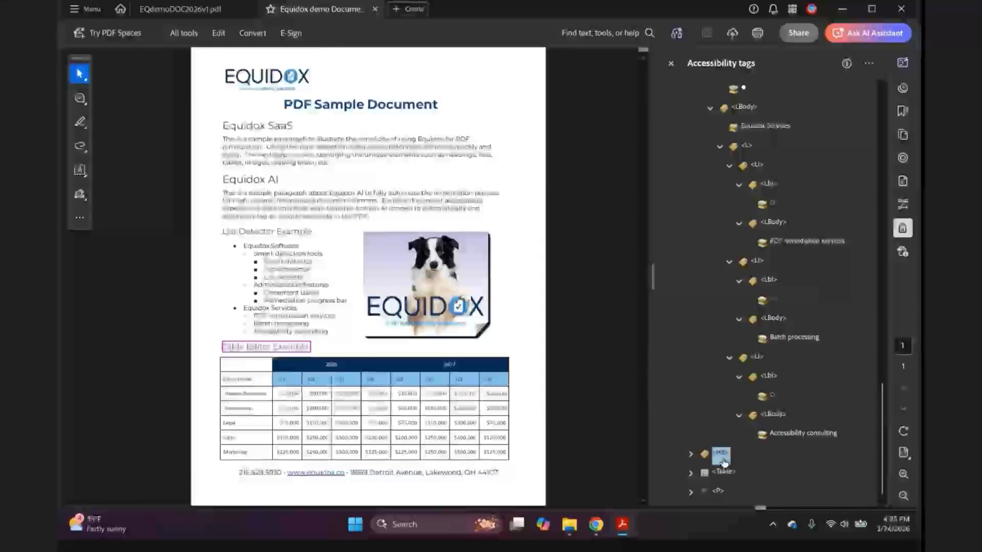
left_click(726, 476)
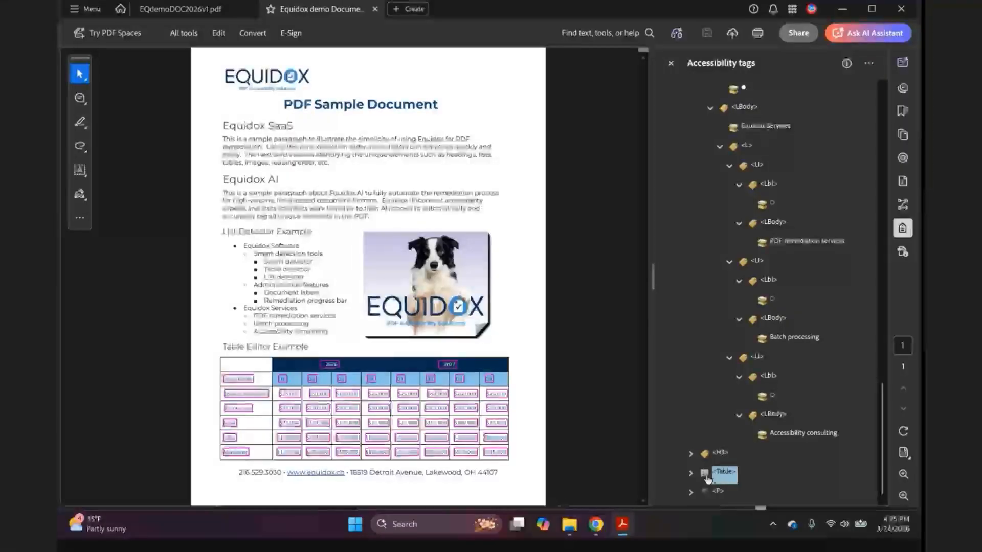
left_click(691, 473)
scroll(696, 395, "down", 3)
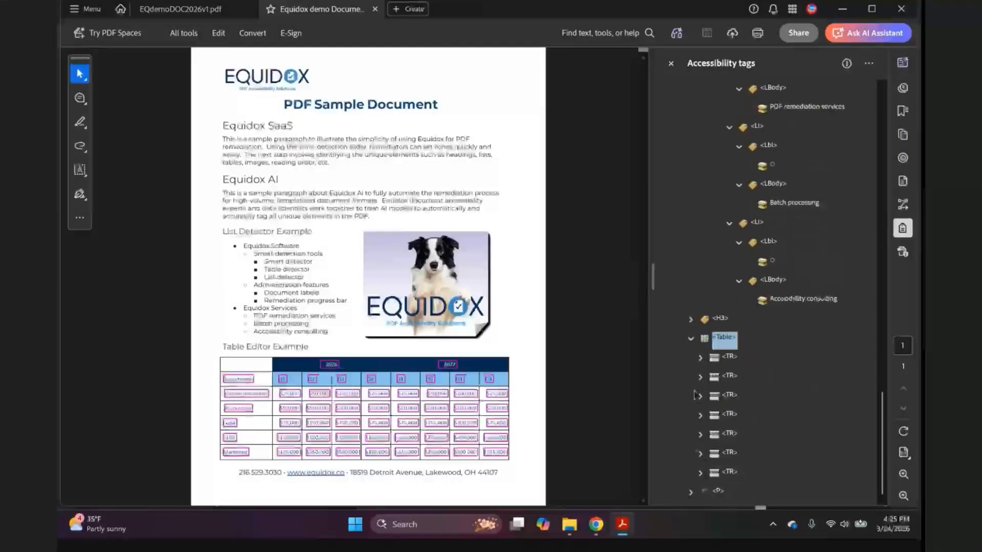
Expand the table's first two <TR> rows to inspect their header cell tags
left_click(701, 358)
scroll(701, 373, "down", 1)
left_click(701, 378)
scroll(701, 377, "down", 3)
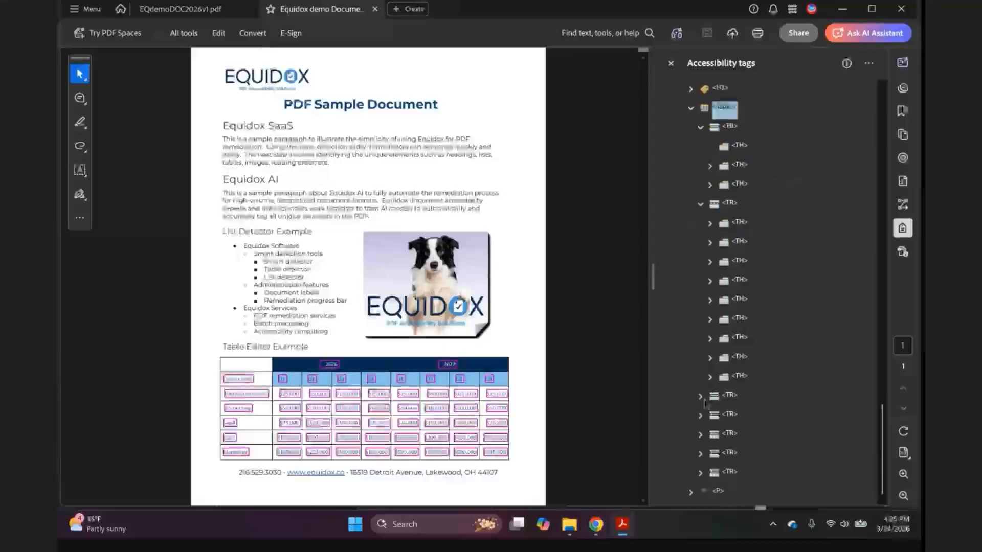
Expand the table's five department rows to inspect each row's header and data cell tags
left_click(701, 395)
scroll(702, 407, "down", 3)
left_click(701, 413)
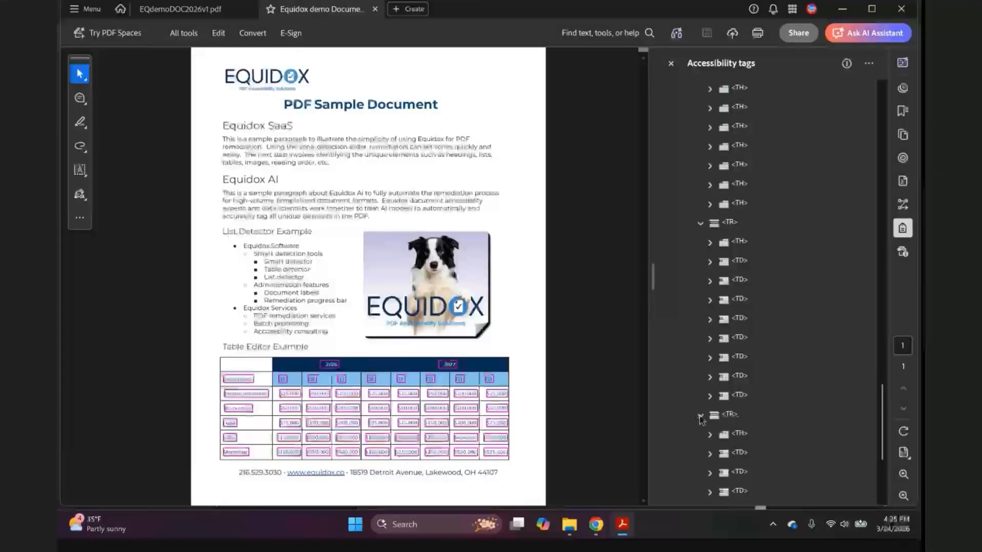
scroll(701, 420, "down", 3)
left_click(700, 433)
scroll(701, 434, "down", 3)
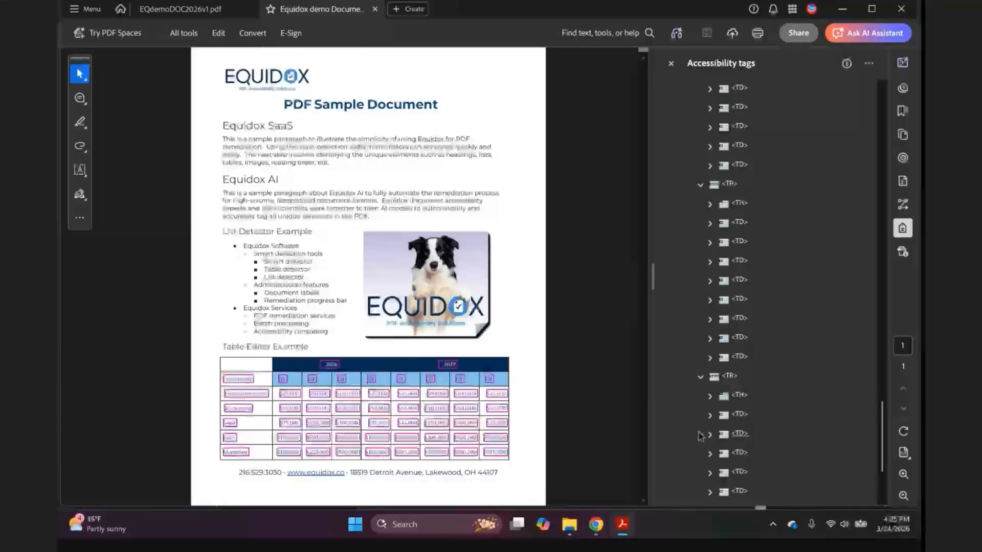
left_click(701, 453)
scroll(702, 456, "down", 3)
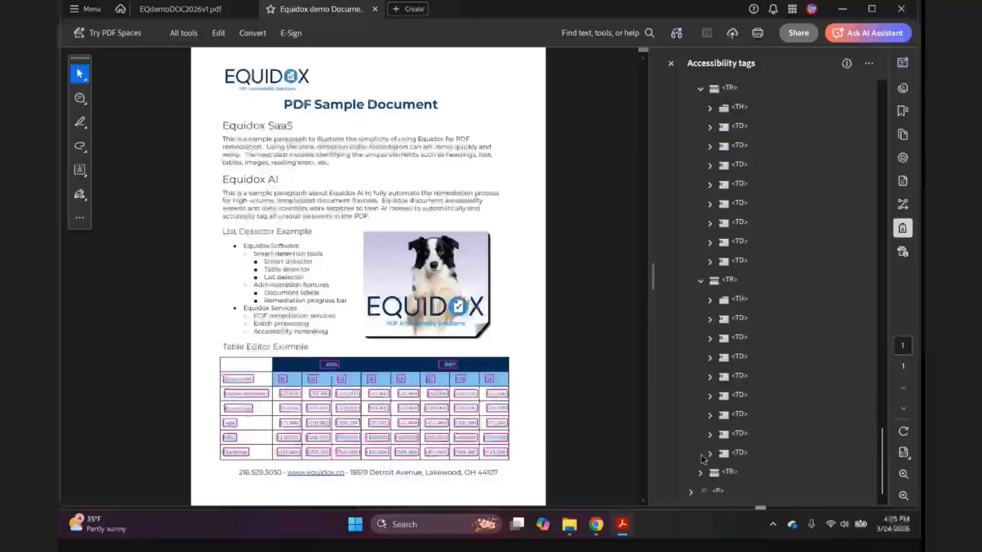
left_click(700, 473)
scroll(701, 473, "down", 3)
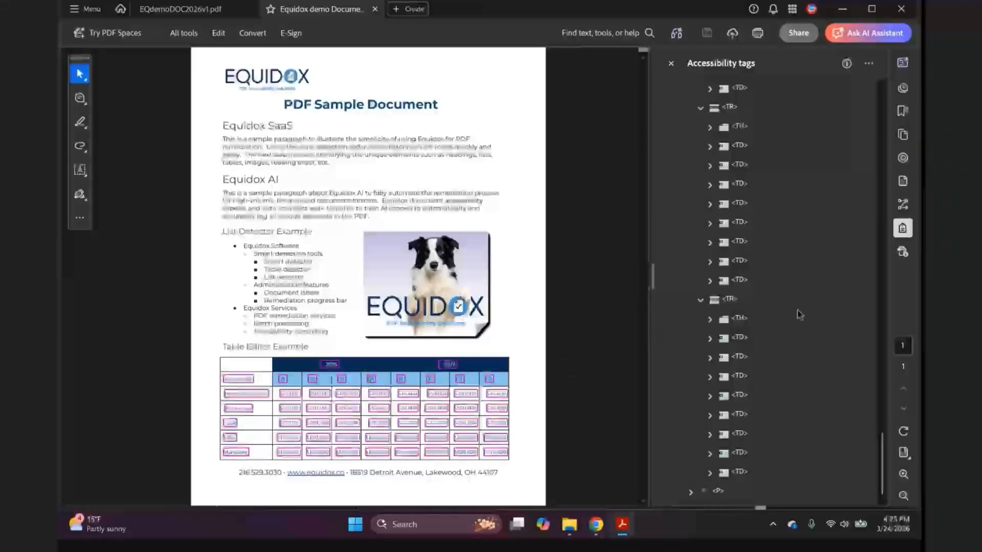
Review the expanded table's row and cell tags, and inspect the footer's <P> tag and its nested <Link> tag
scroll(790, 343, "up", 5)
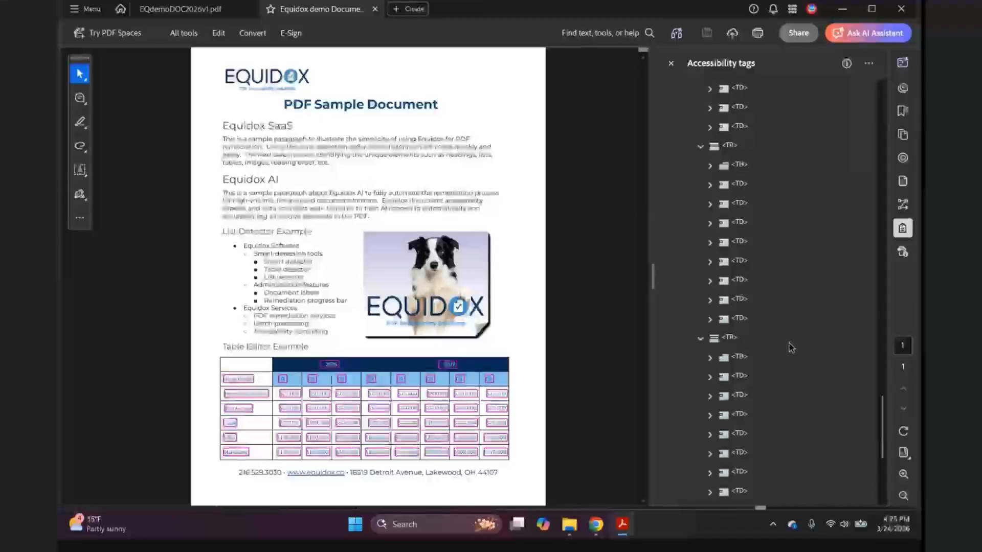
scroll(788, 341, "up", 3)
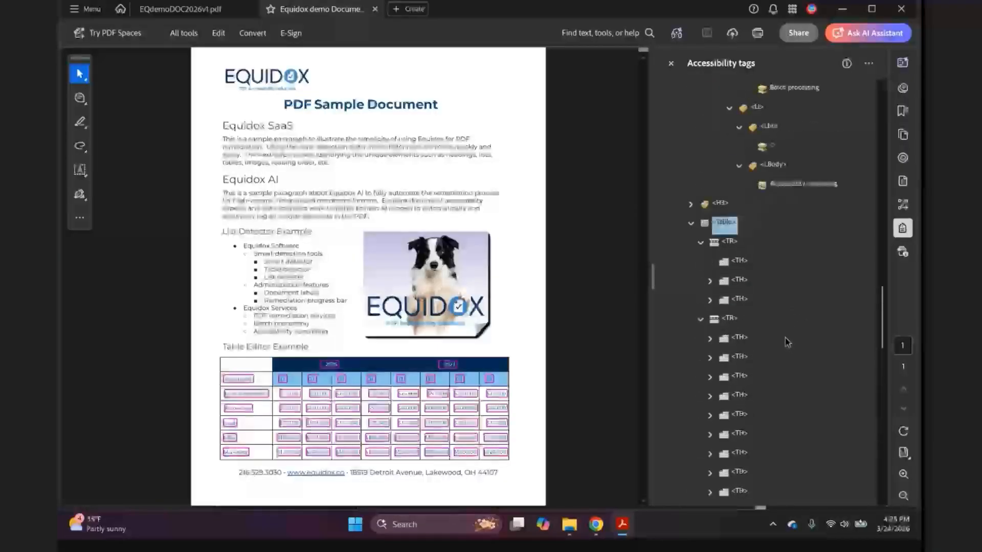
scroll(778, 353, "down", 10)
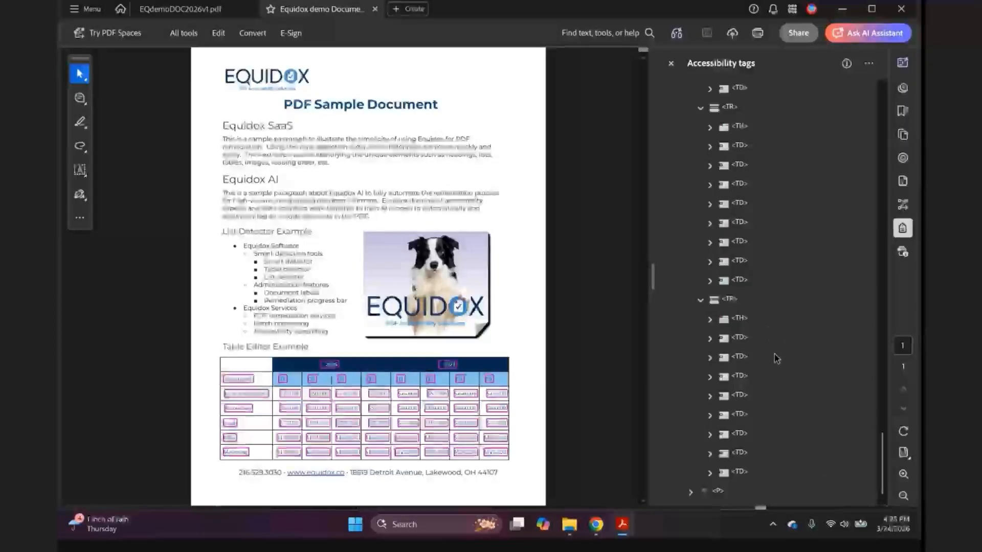
left_click(719, 492)
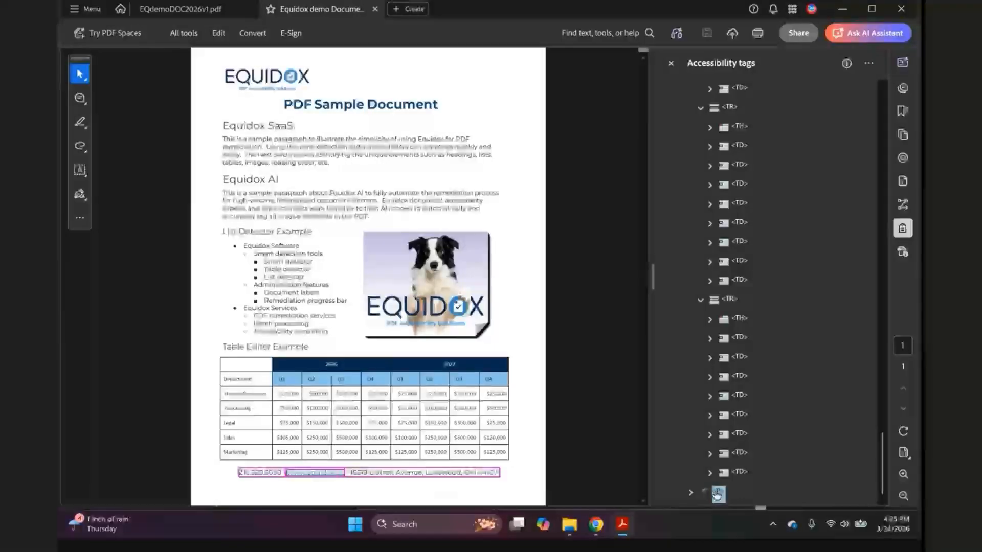
left_click(731, 475)
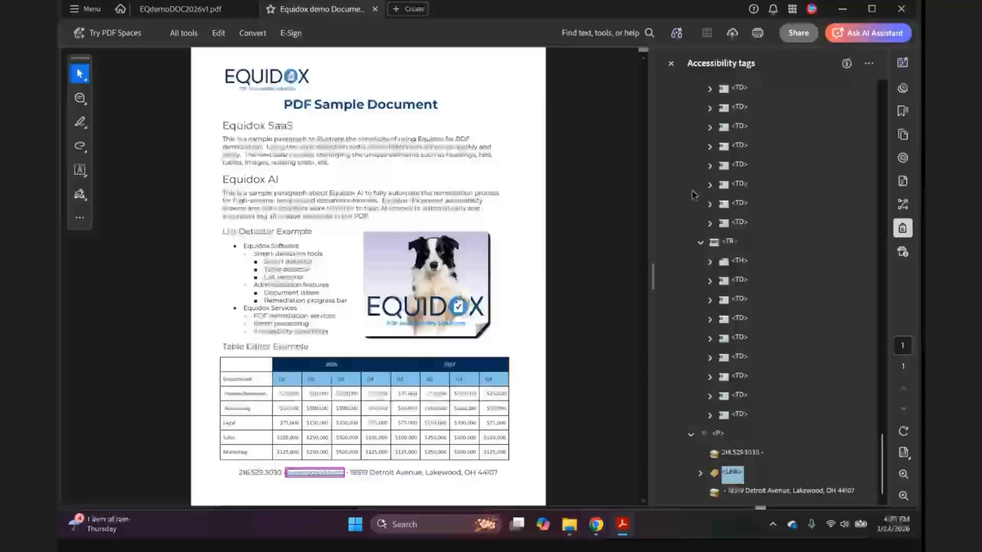
Find the Accessibility Check tool by searching for "acc" and run the check on the document
left_click(640, 34)
type("acc")
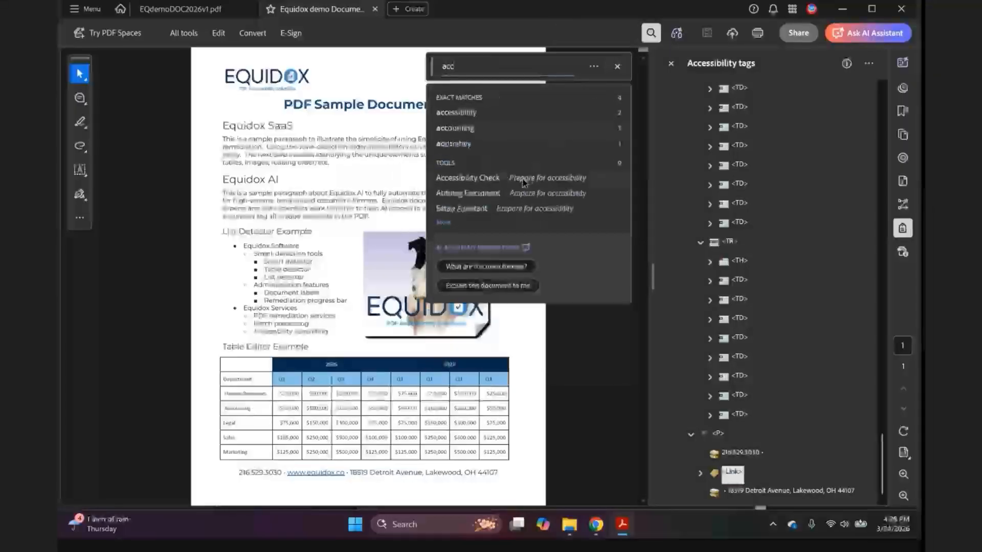
left_click(524, 183)
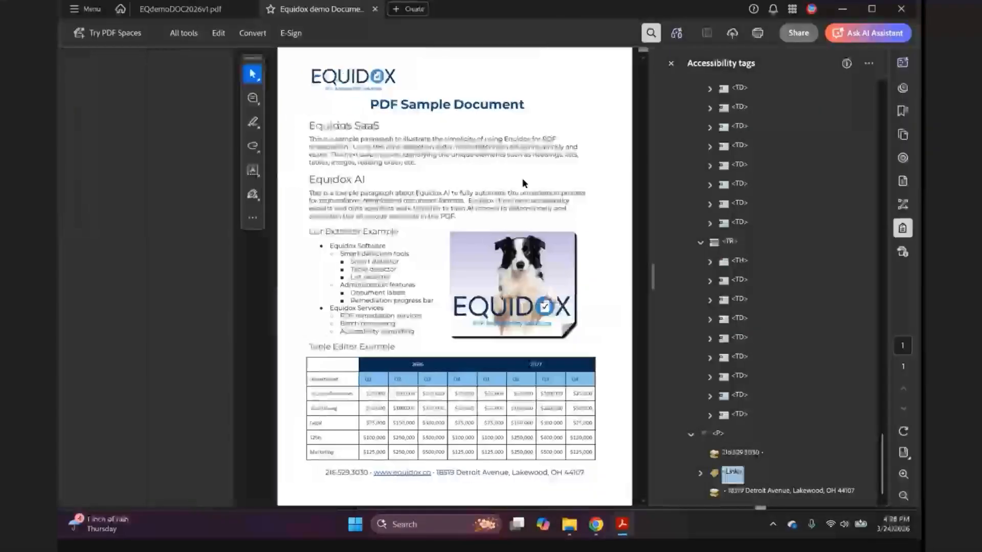
left_click(562, 414)
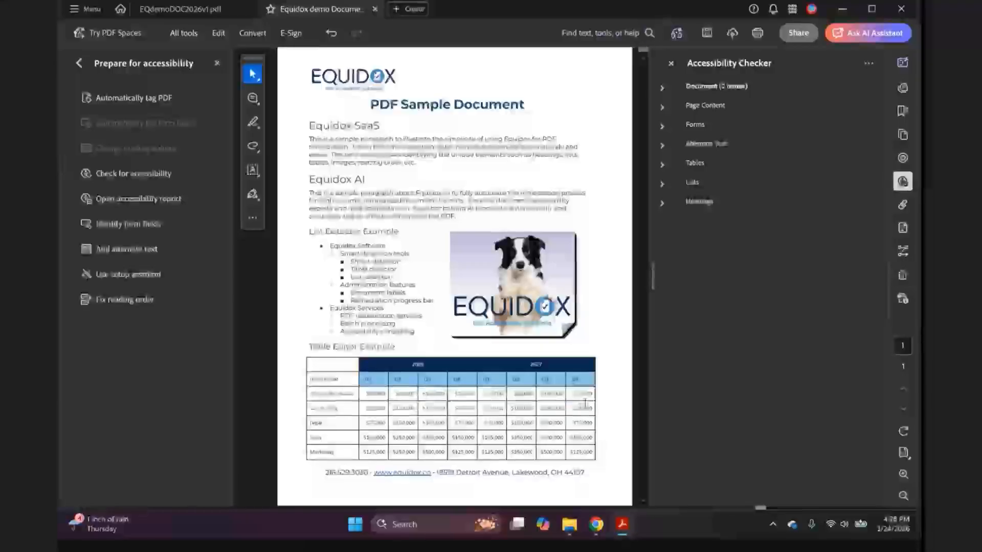
Expand the Headings, Lists, Tables, Alternate Text, Forms, Page Content and Document categories of the accessibility check results
left_click(661, 204)
left_click(663, 183)
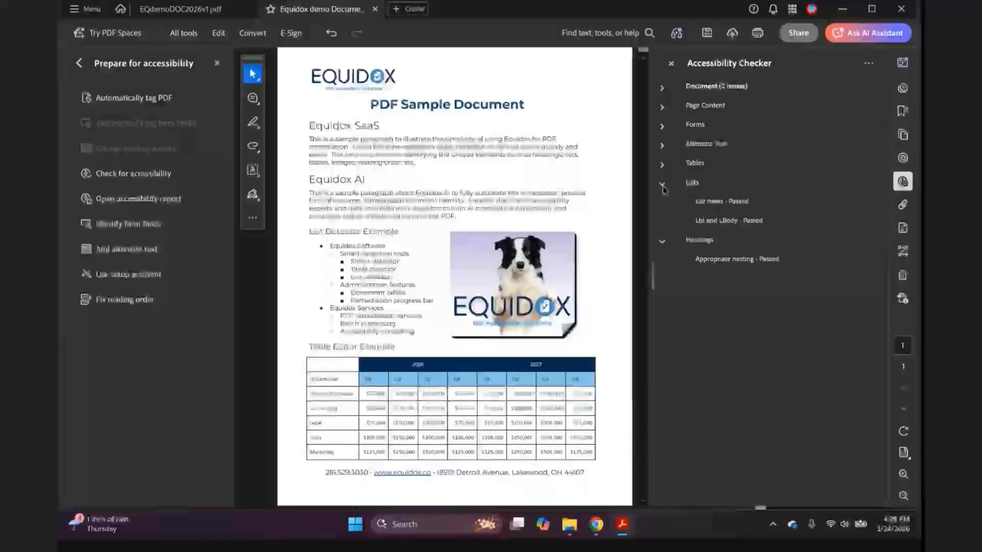
left_click(664, 165)
left_click(663, 146)
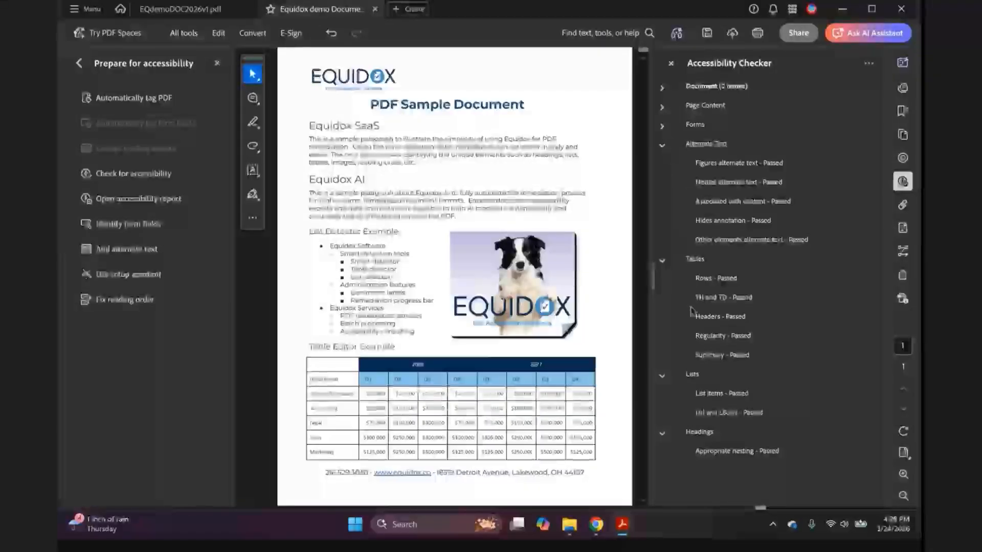
left_click(662, 125)
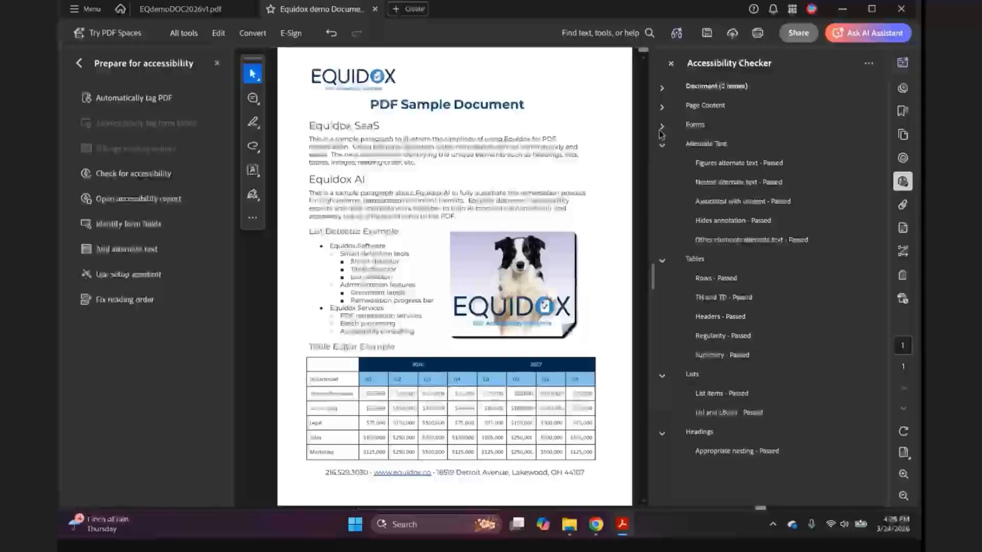
left_click(662, 108)
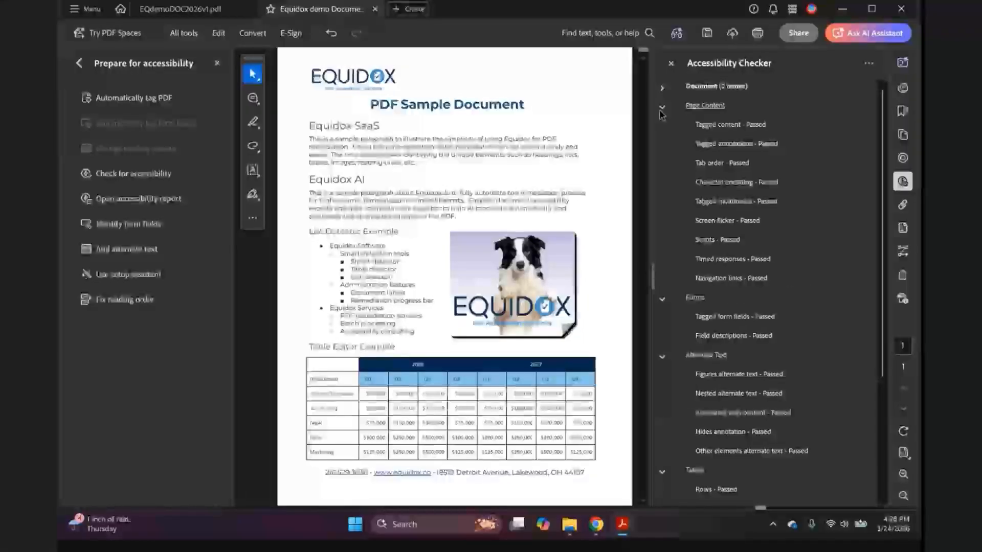
left_click(662, 88)
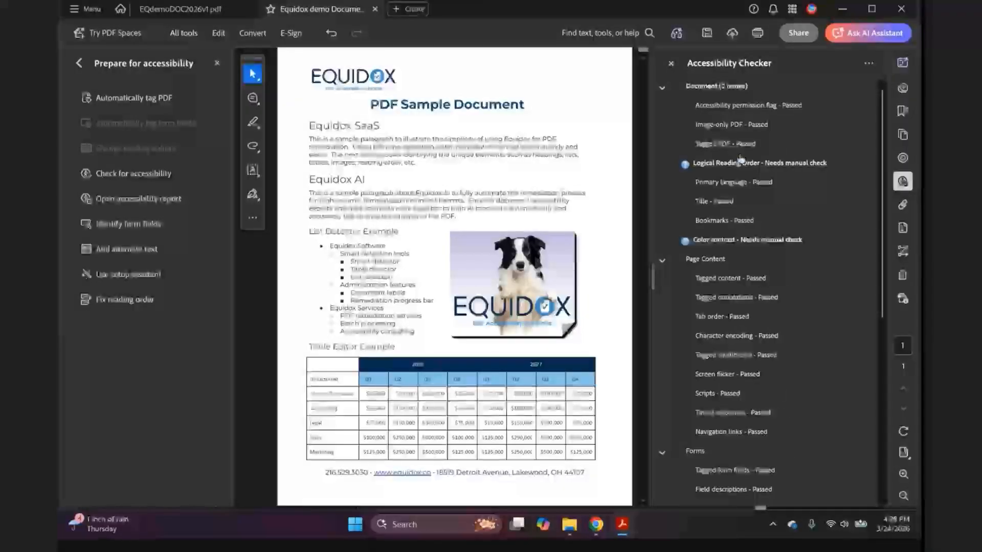
Inspect the Logical Reading Order and Color contrast items under the Document category
left_click(710, 163)
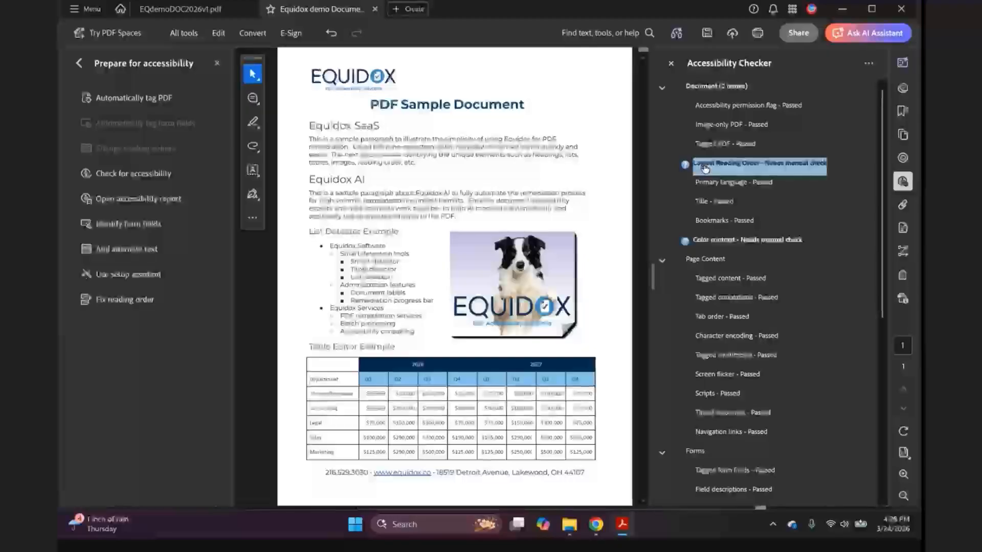
left_click(727, 243)
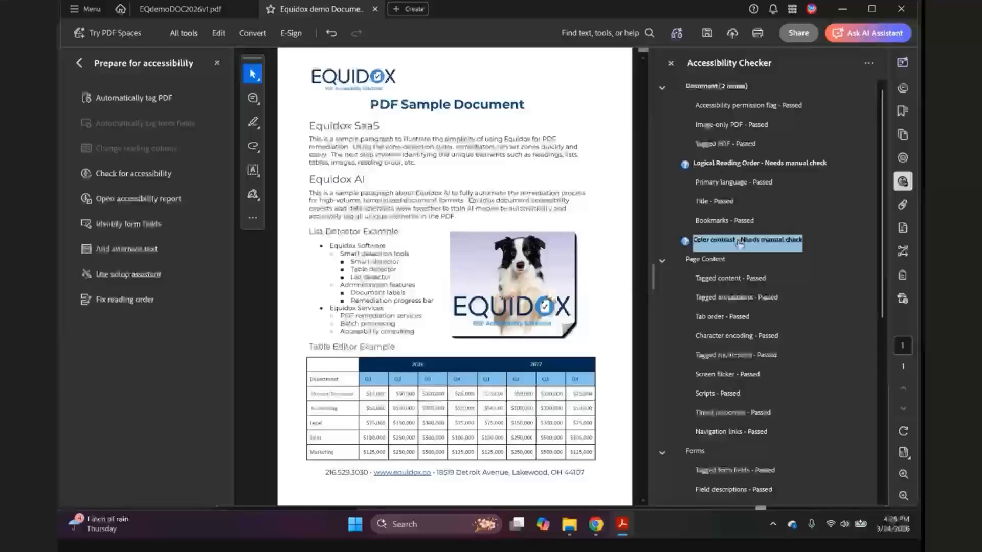
left_click(711, 170)
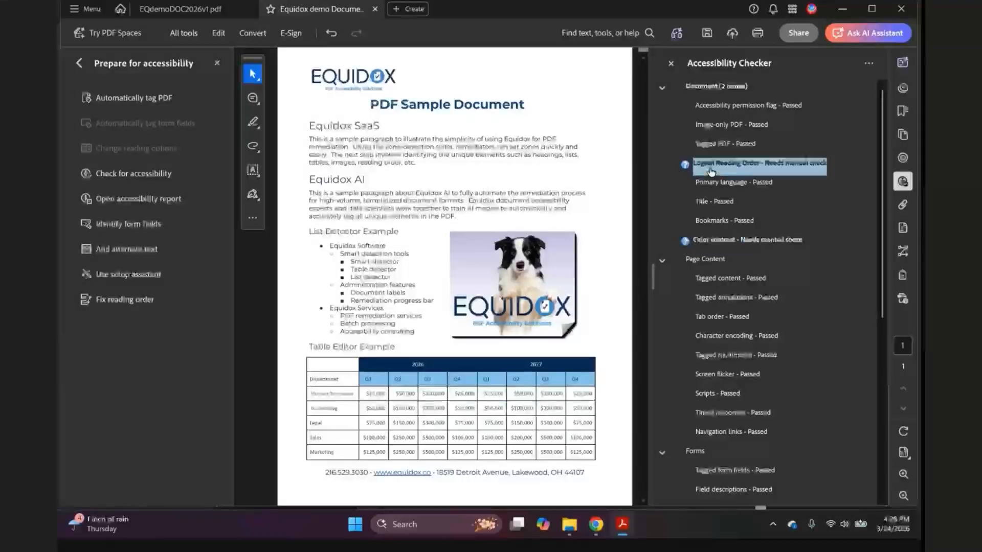
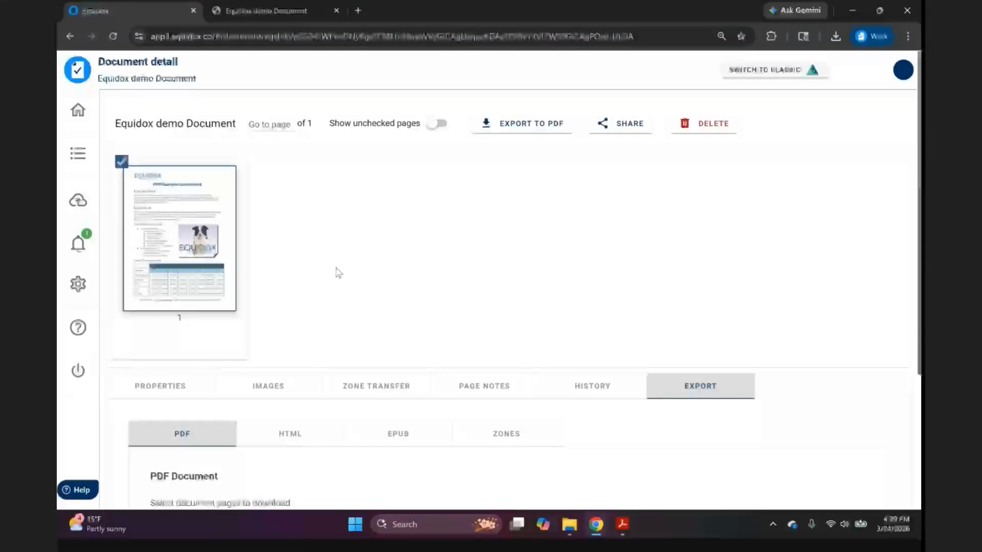
Review the HTML and EPUB export options of the document, and download the document zones for all pages
scroll(337, 271, "down", 3)
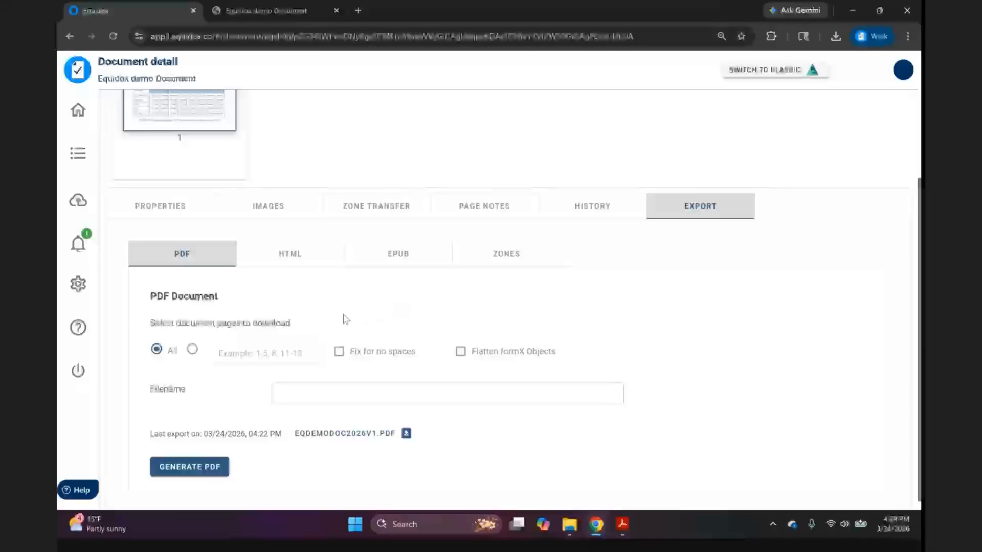
left_click(285, 260)
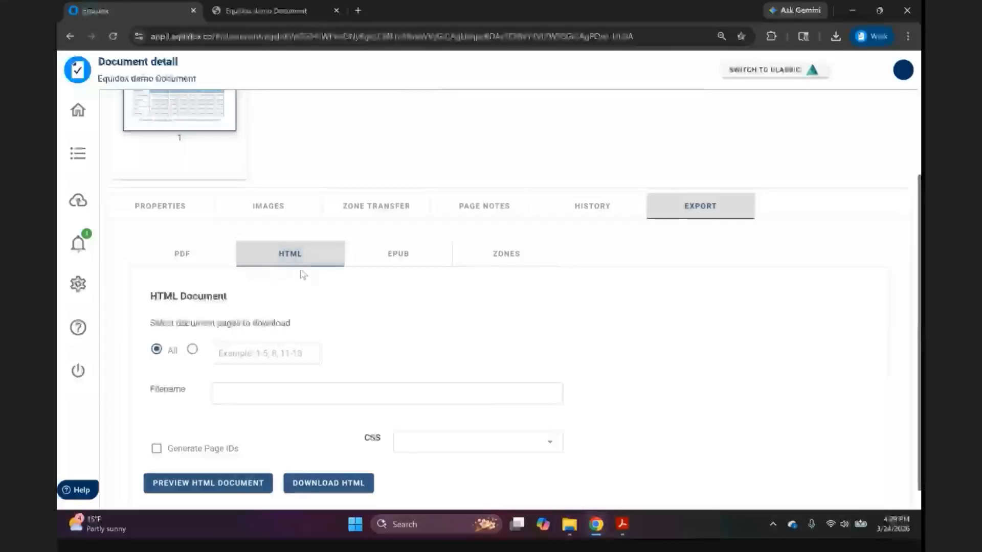
left_click(400, 257)
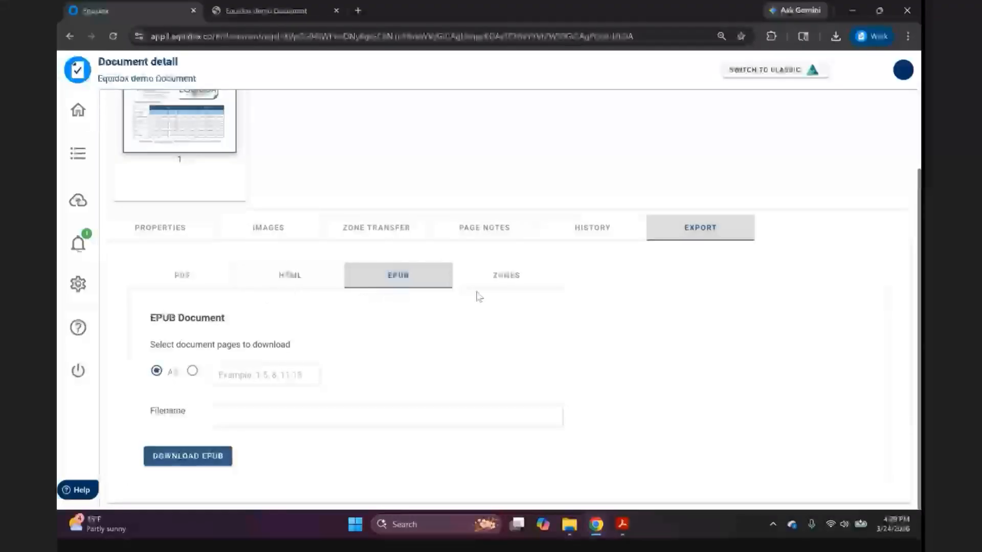
left_click(501, 286)
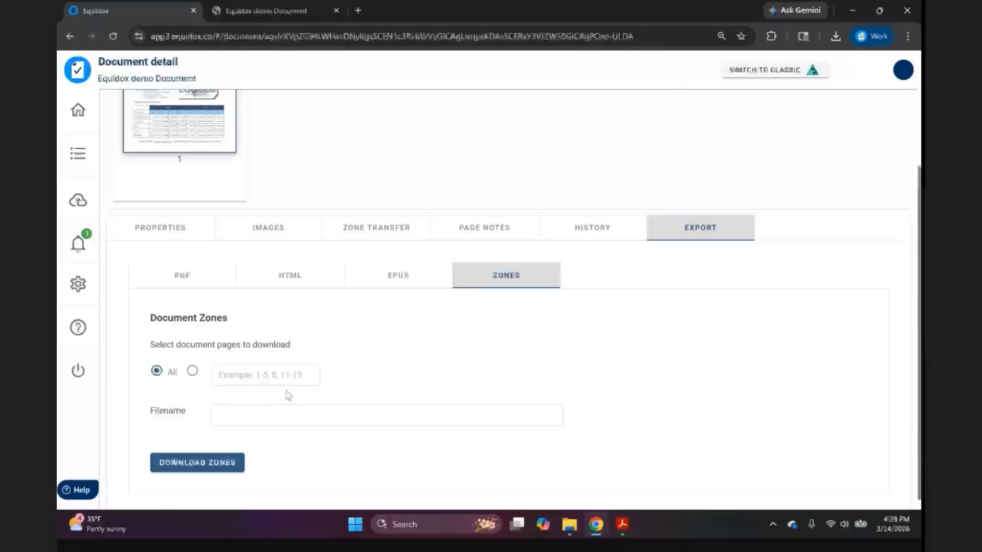
left_click(189, 463)
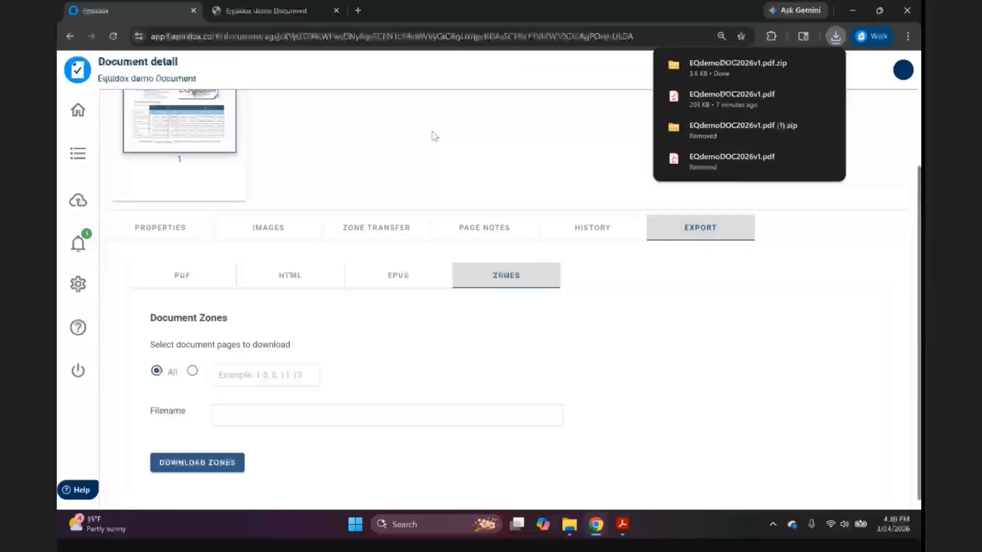
left_click(428, 143)
scroll(429, 145, "up", 3)
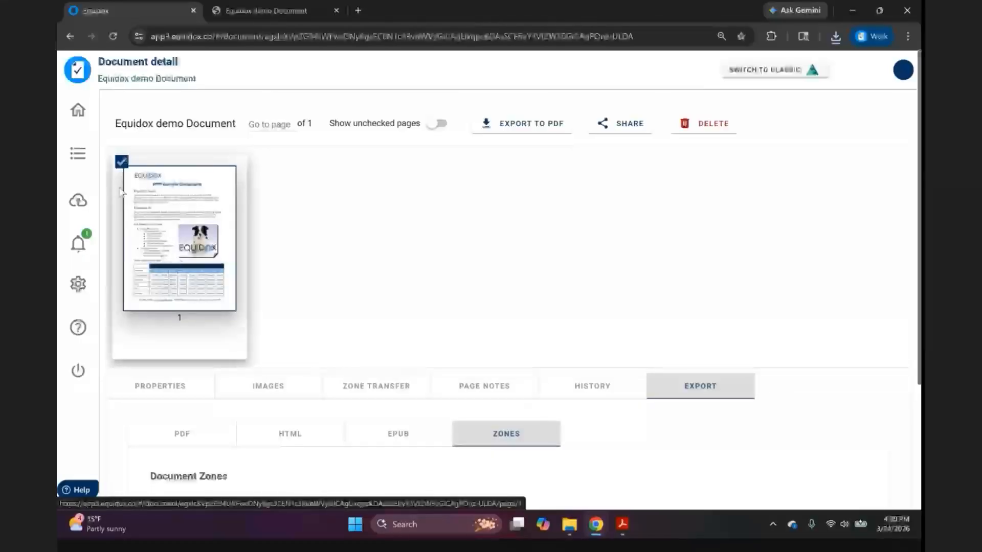
Clear the recently imported entry and import EQdemoDOC2026v1.pdf again from the demo folder
left_click(78, 200)
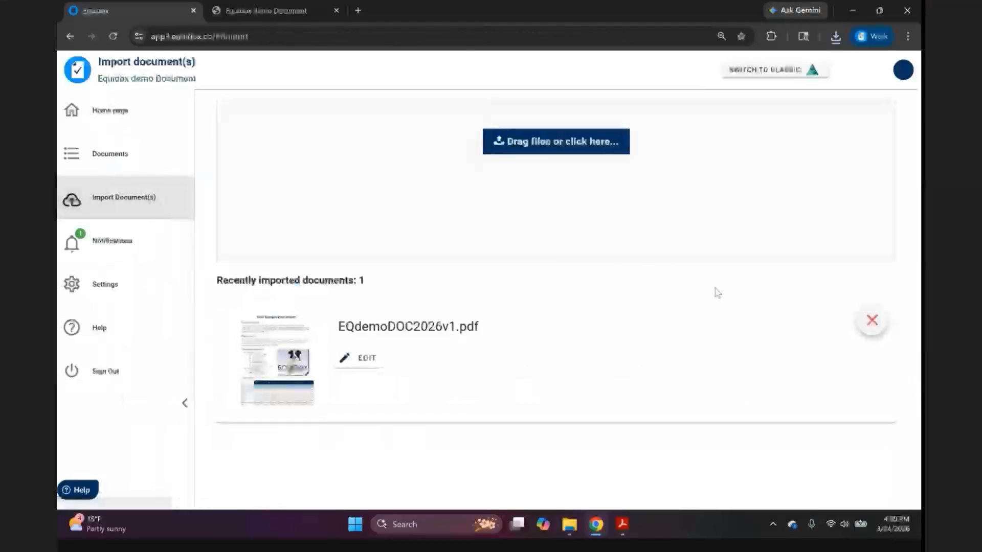
left_click(872, 321)
left_click(569, 526)
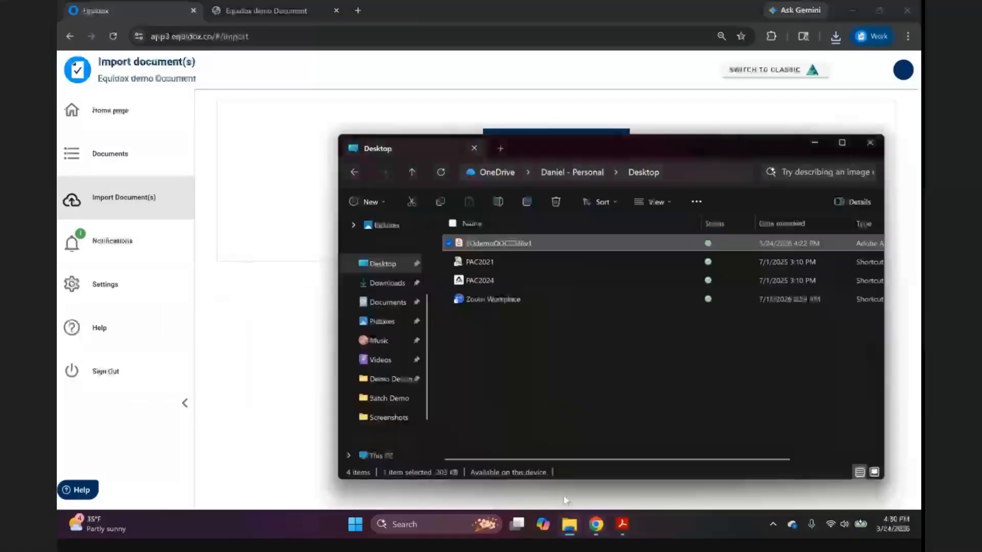
left_click(390, 379)
left_click_drag(498, 257, 262, 167)
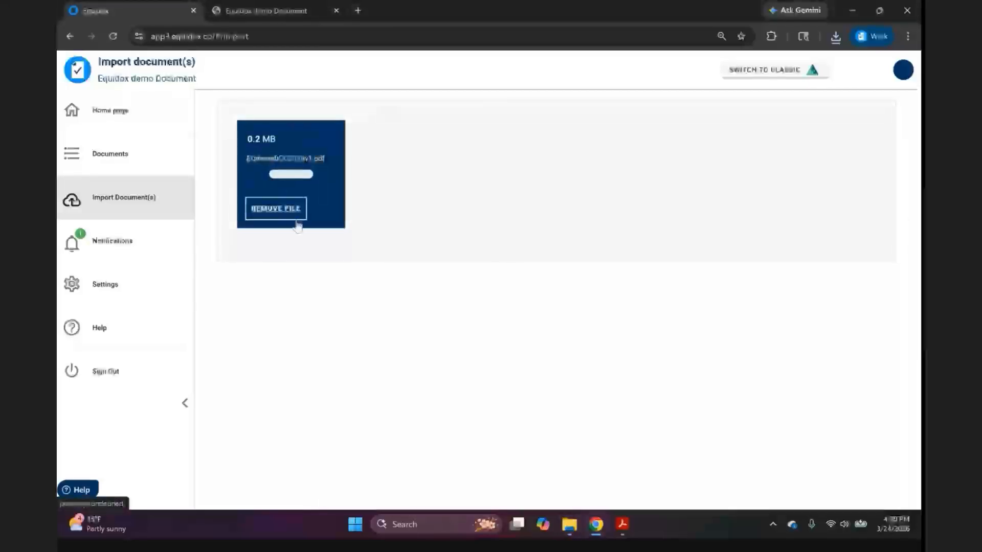
left_click(245, 290)
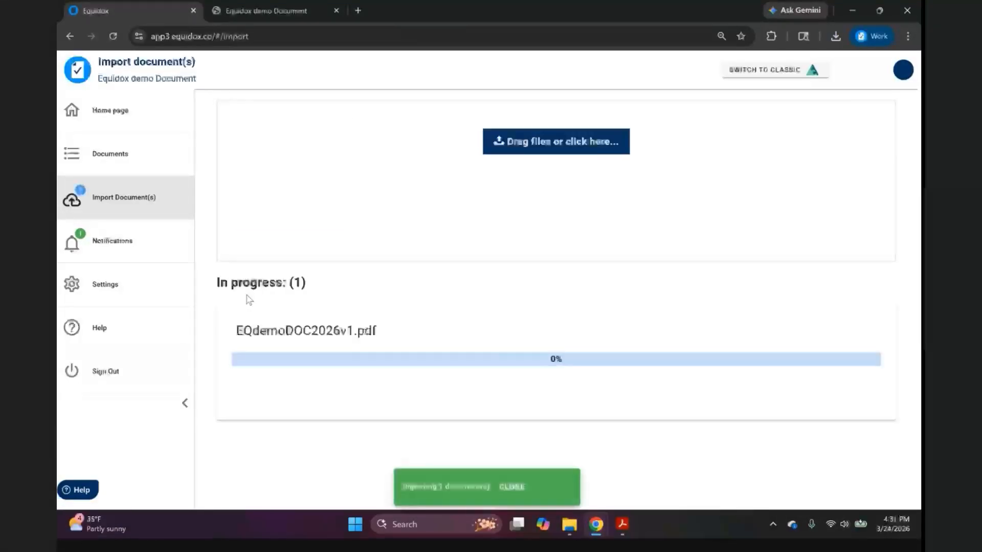
In the documents overview, label the remediated document "Document 1" and the newly imported copy "Document 2"
right_click(192, 228)
left_click(155, 160)
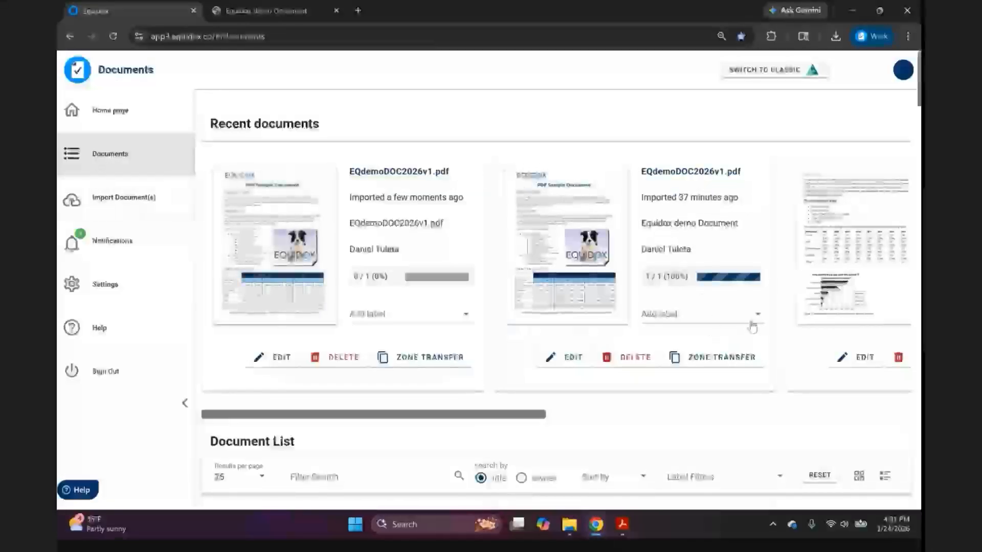
left_click(686, 313)
left_click(703, 323)
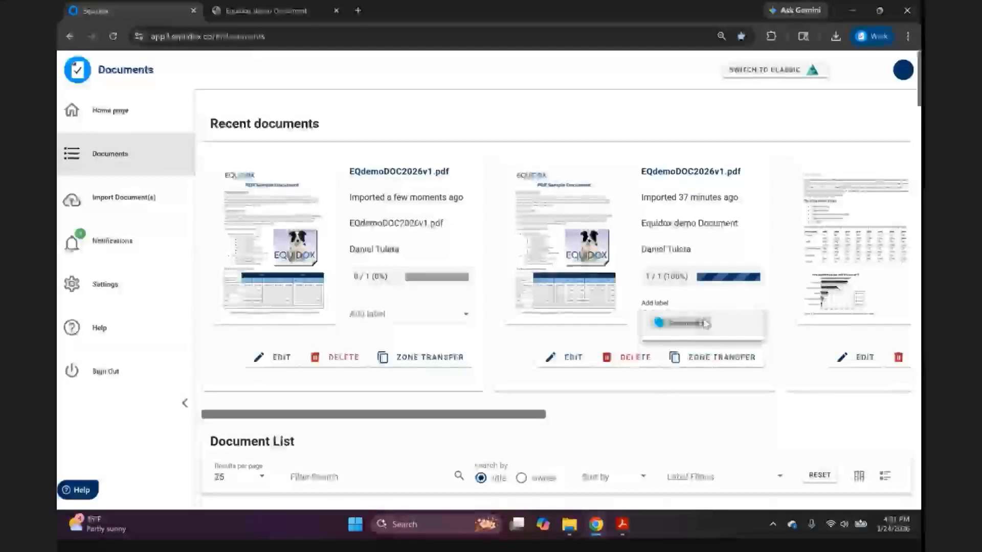
left_click(467, 319)
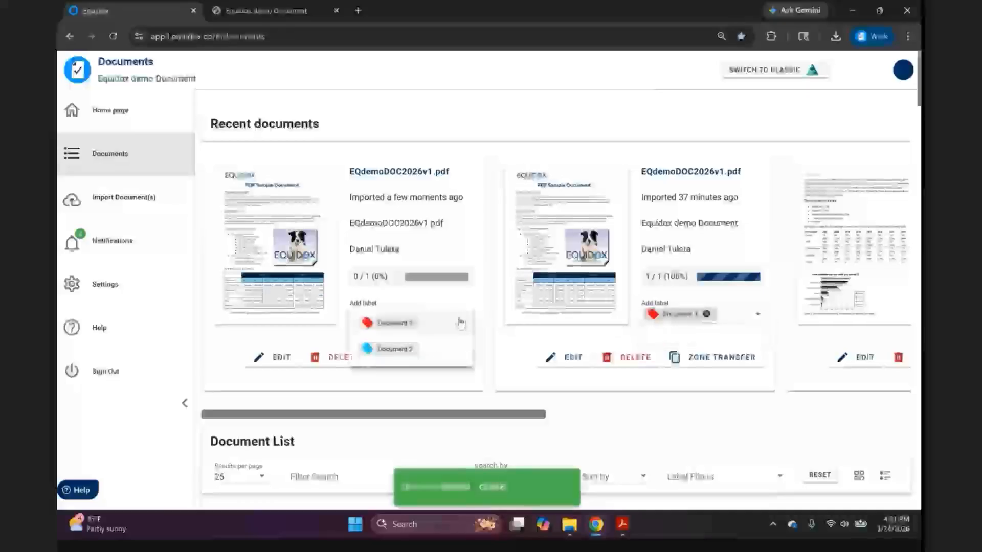
left_click(405, 346)
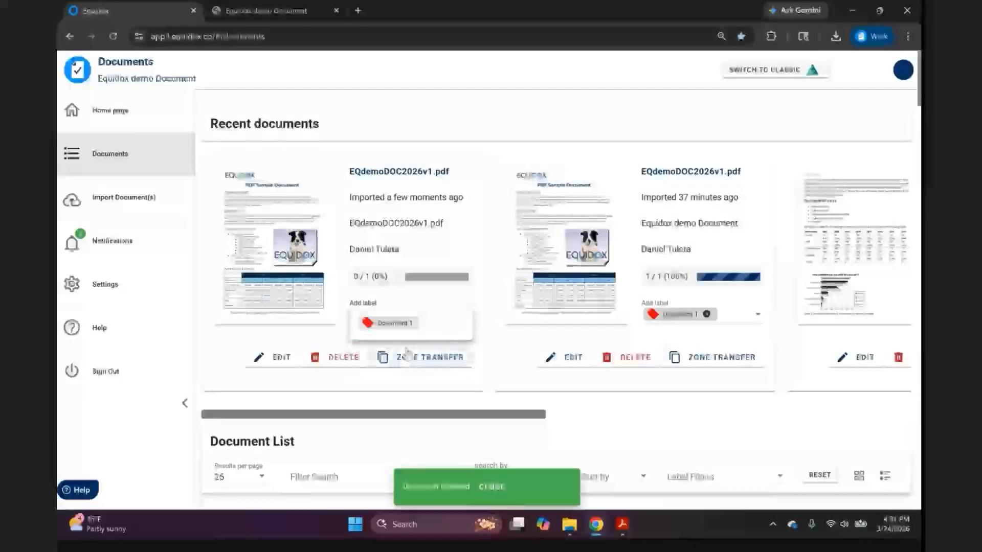
left_click(490, 389)
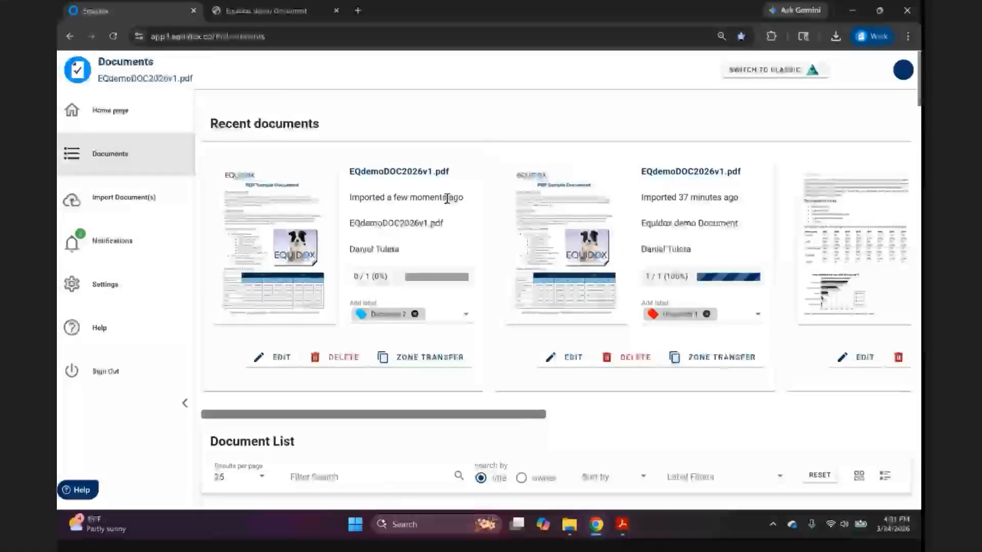
Open page 1 of the newly imported document, review its automatically detected zones, and return to the document details
left_click(285, 219)
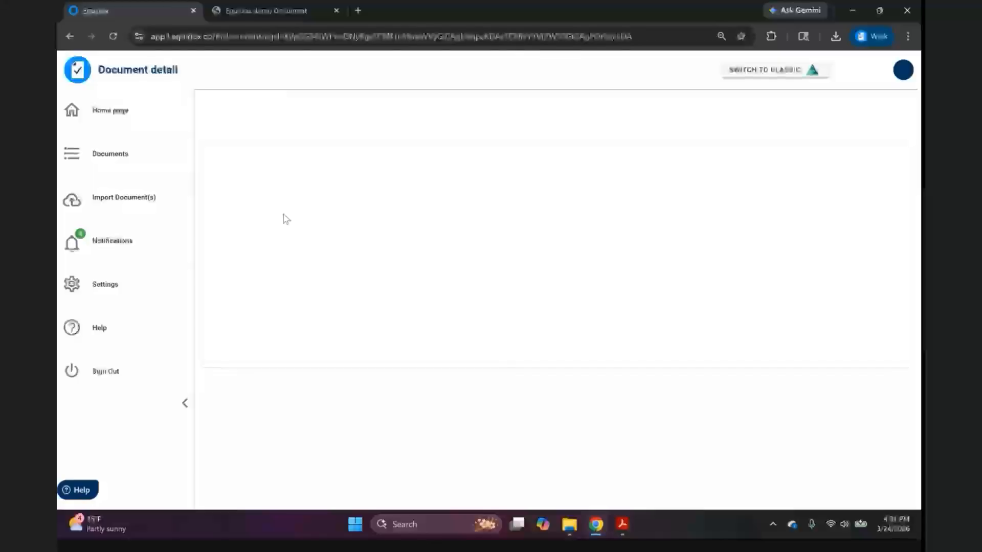
left_click(284, 199)
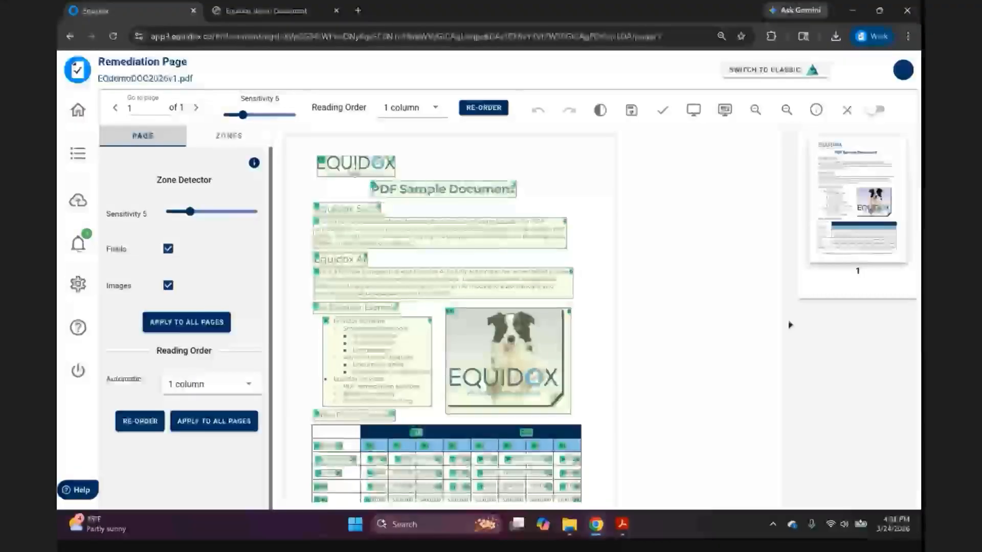
scroll(362, 372, "down", 2)
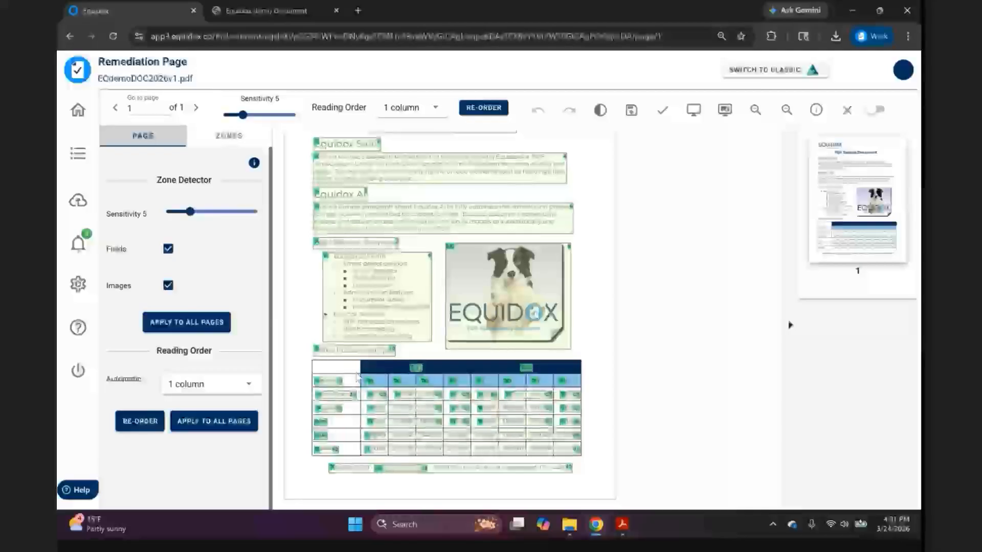
scroll(357, 377, "up", 2)
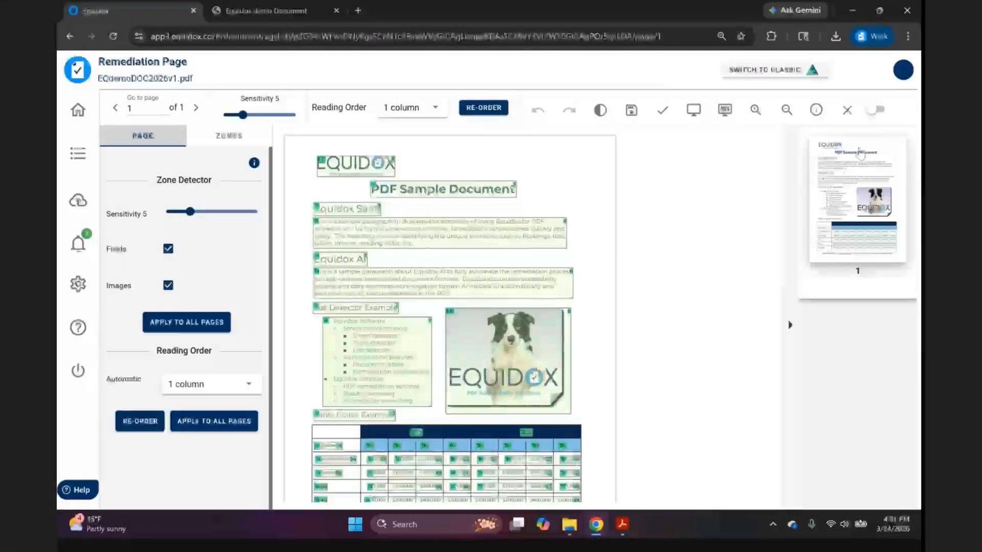
left_click(847, 110)
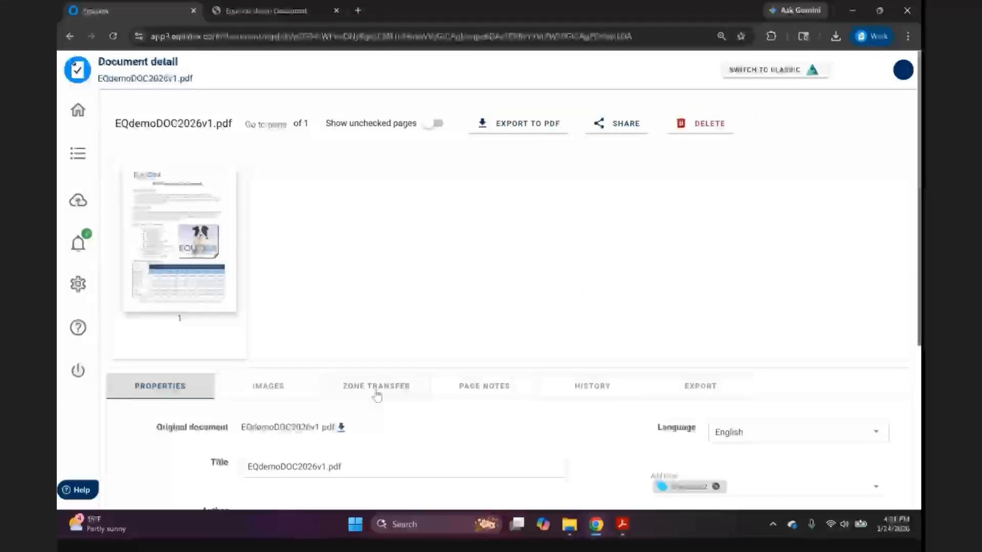
Set the new document's zone transfer type to Upload Document Zones
left_click(377, 393)
scroll(377, 401, "down", 1)
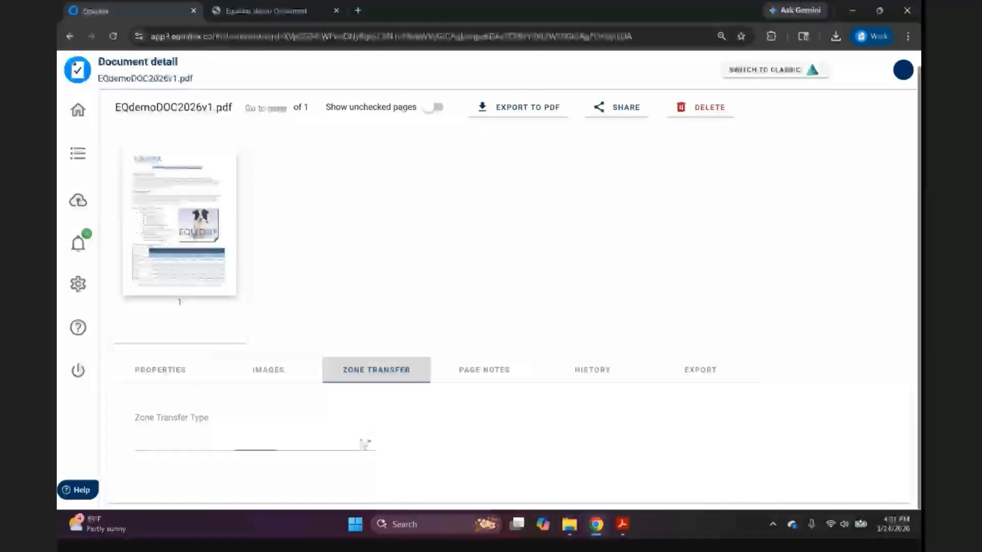
left_click(362, 447)
left_click(240, 468)
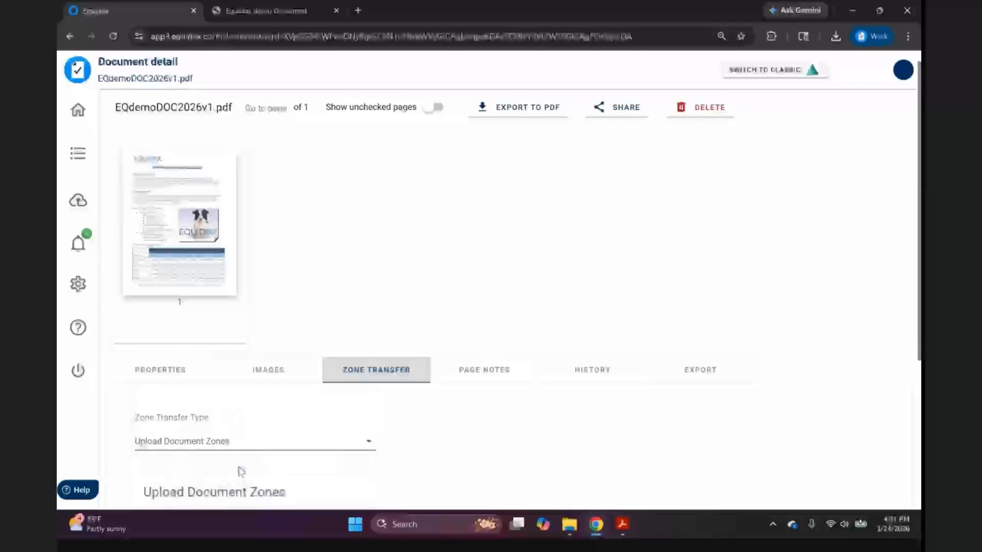
Select the downloaded EQdemoDOC2026v1.pdf.zip as the layout file and upload its zones to the document
scroll(243, 457, "down", 2)
scroll(242, 457, "down", 2)
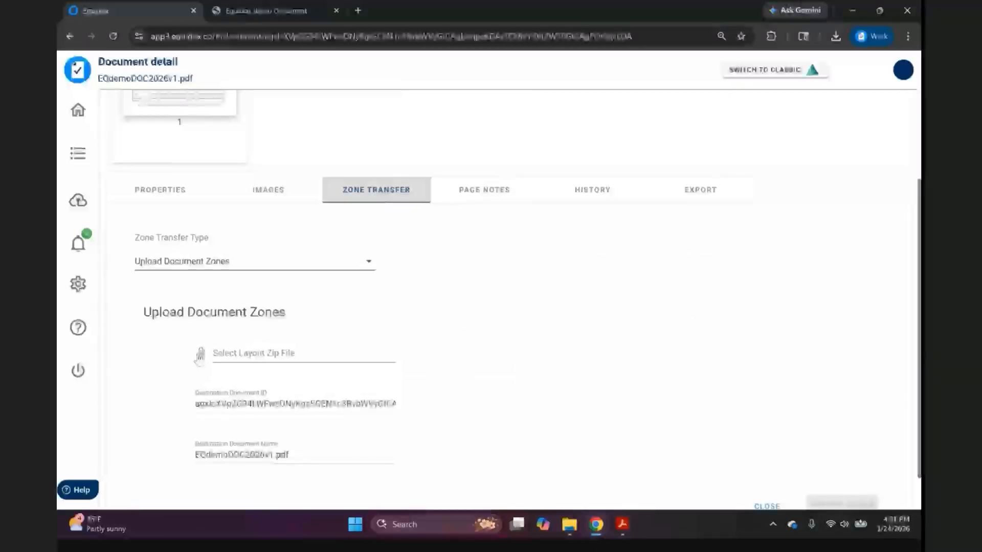
left_click(200, 356)
left_click(231, 104)
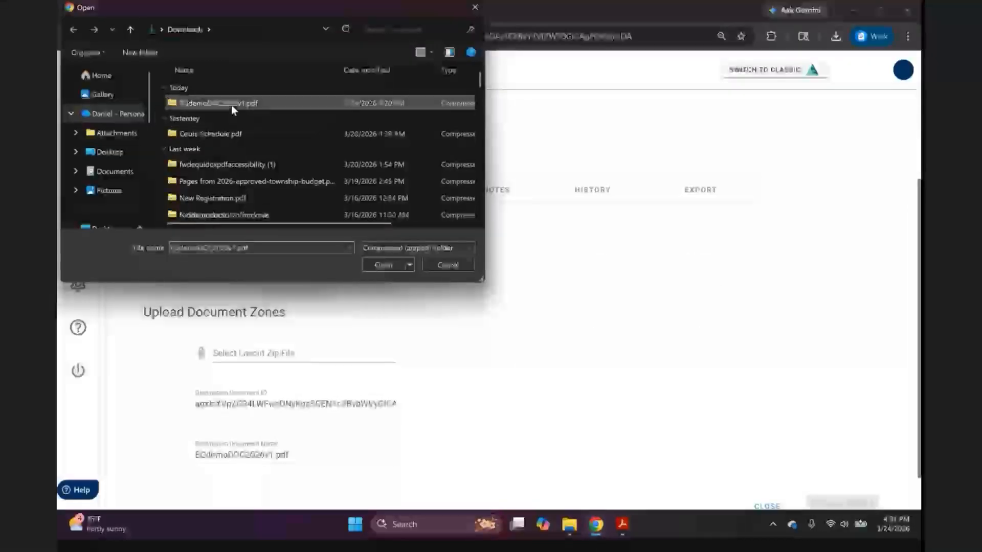
left_click(389, 264)
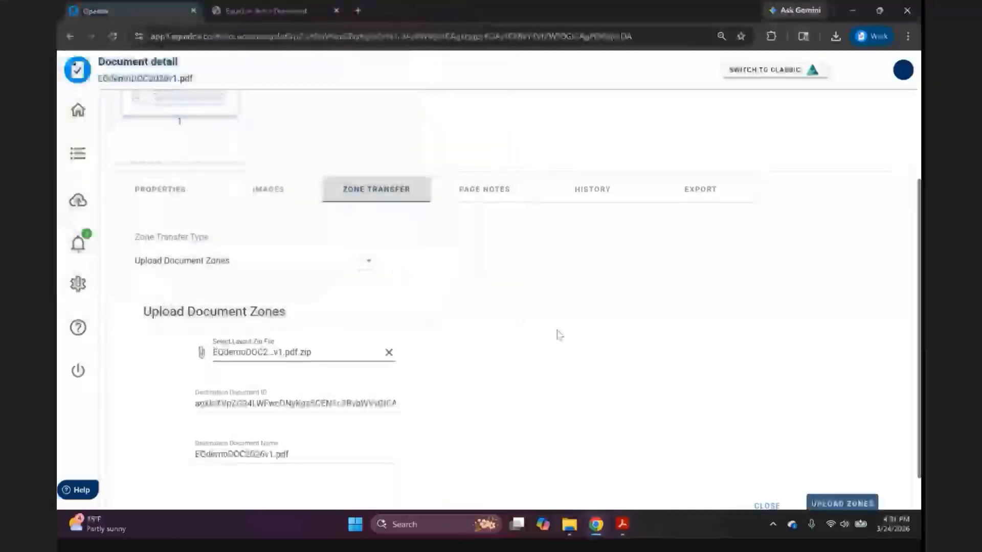
left_click(842, 457)
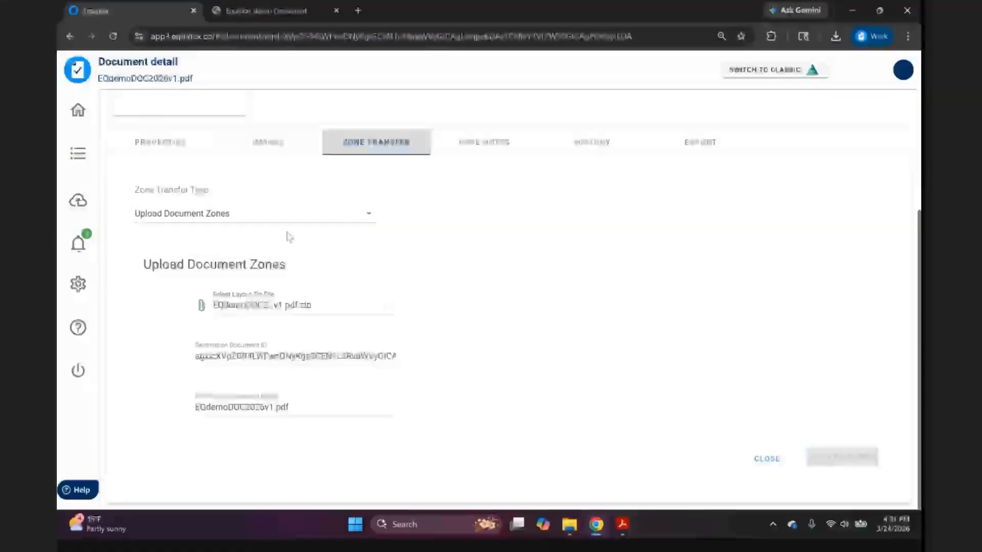
Inspect the transferred zones on page 1, checking the logo's description, the title, the Equidox SaaS heading, and the list, table and footer zones
scroll(289, 237, "up", 2)
scroll(288, 235, "up", 3)
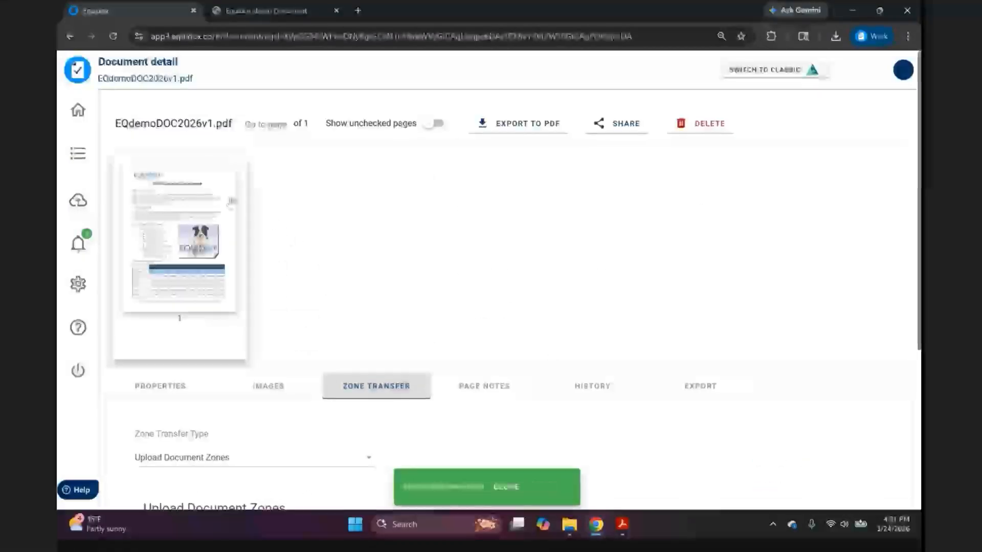
left_click(195, 194)
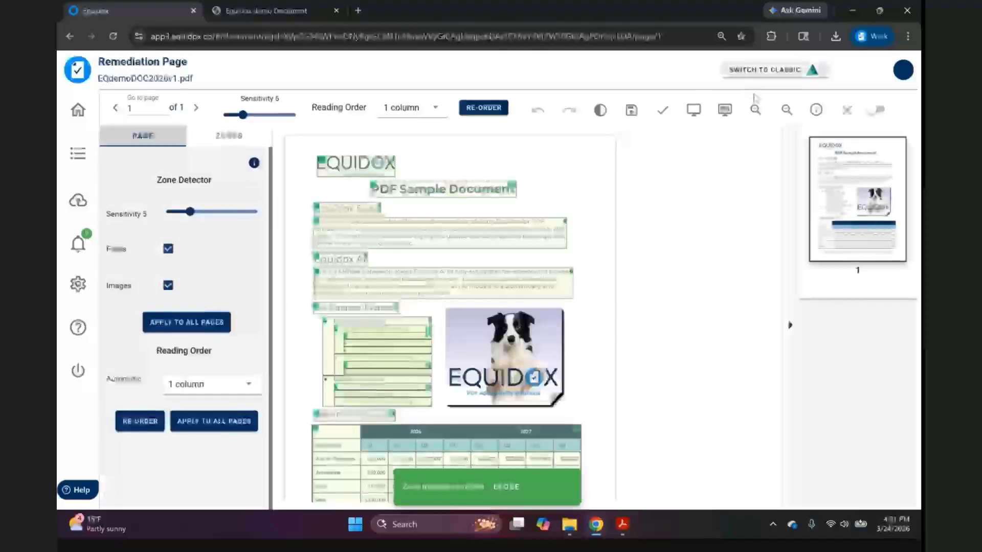
left_click(757, 111)
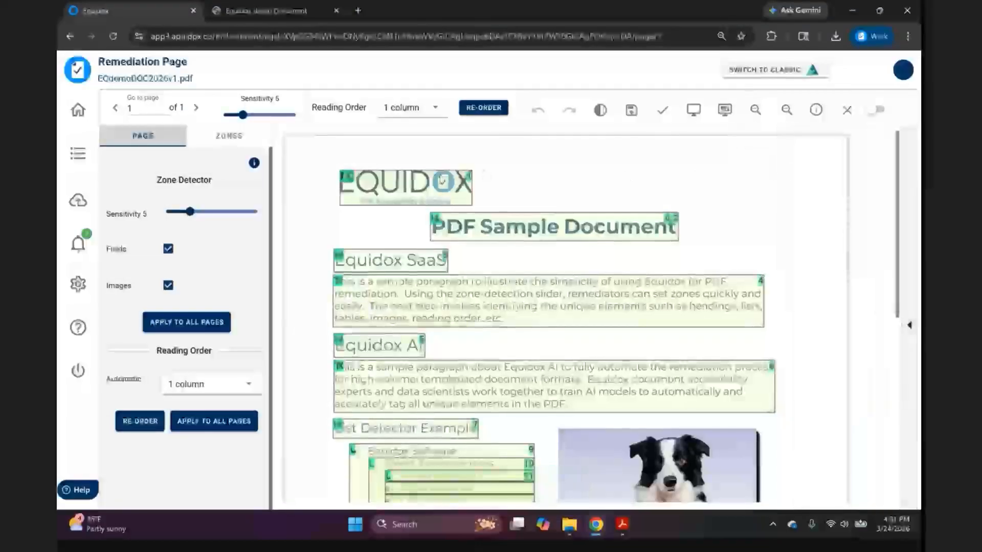
left_click(397, 189)
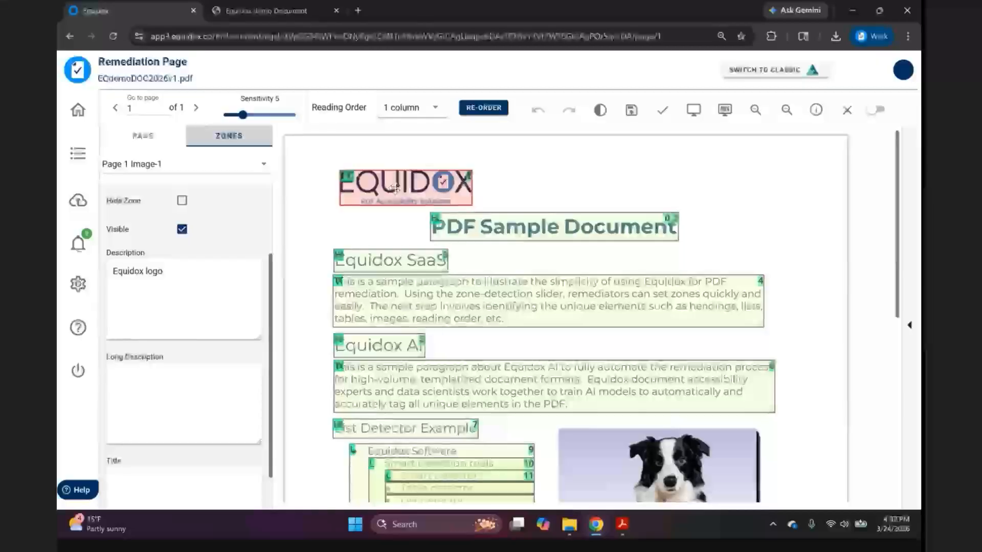
triple_click(163, 268)
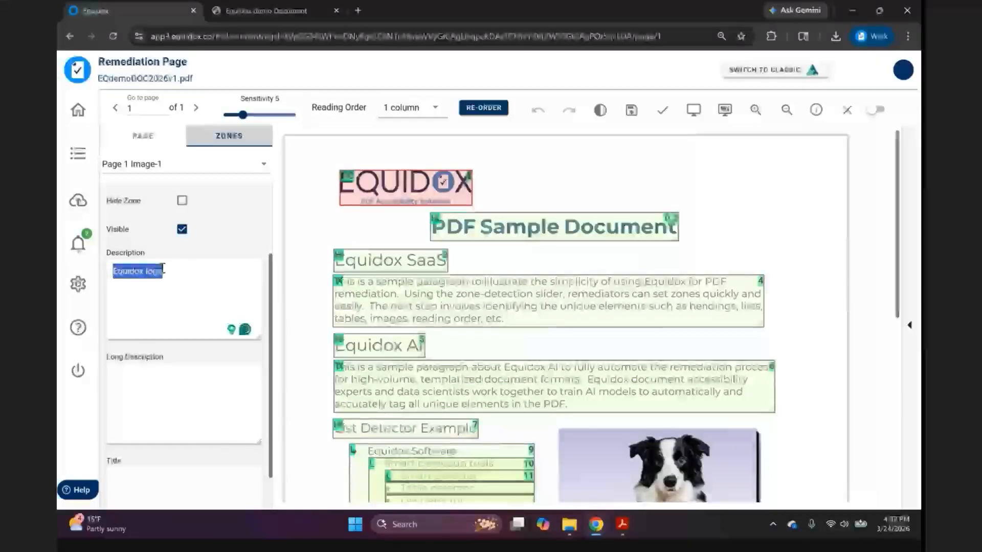
left_click(463, 225)
left_click(424, 260)
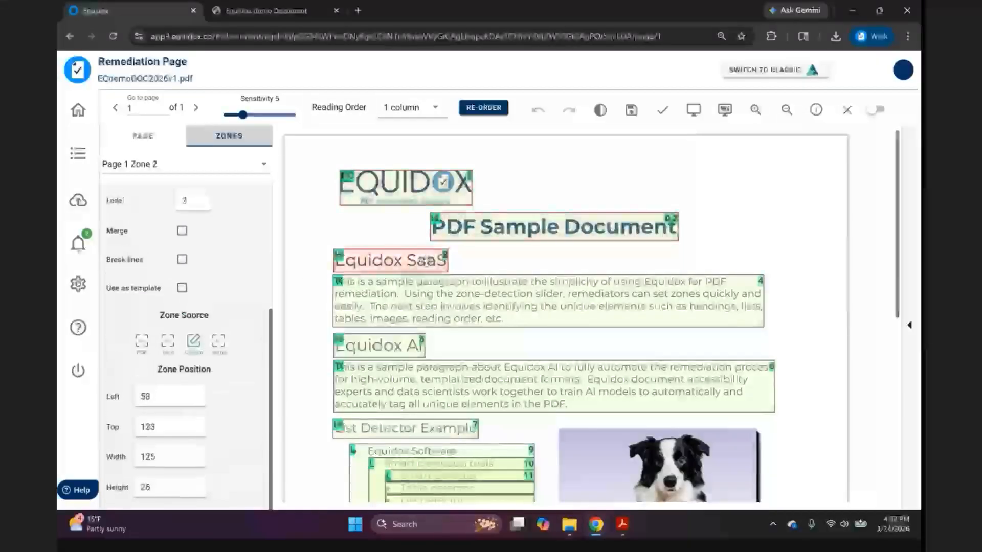
scroll(424, 261, "down", 5)
scroll(417, 267, "down", 3)
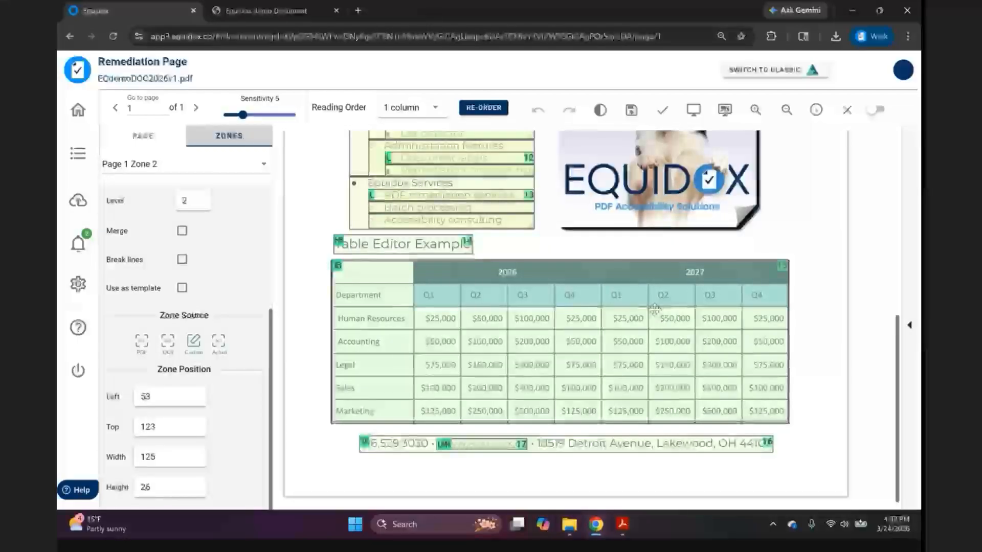
scroll(617, 301, "up", 1)
scroll(617, 301, "up", 5)
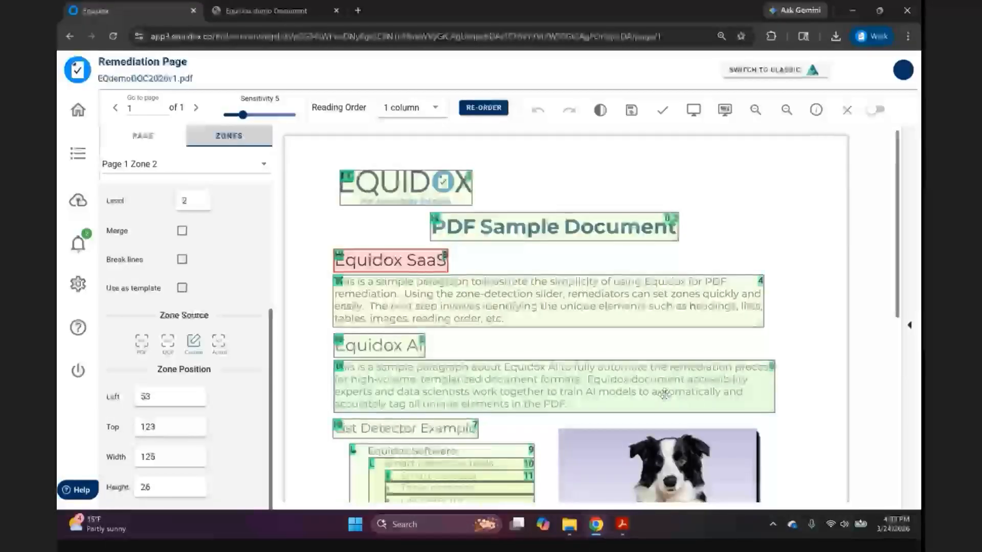
Return to the documents overview, look through the help widget's suggested articles and ticket form, and close the widget
left_click(78, 154)
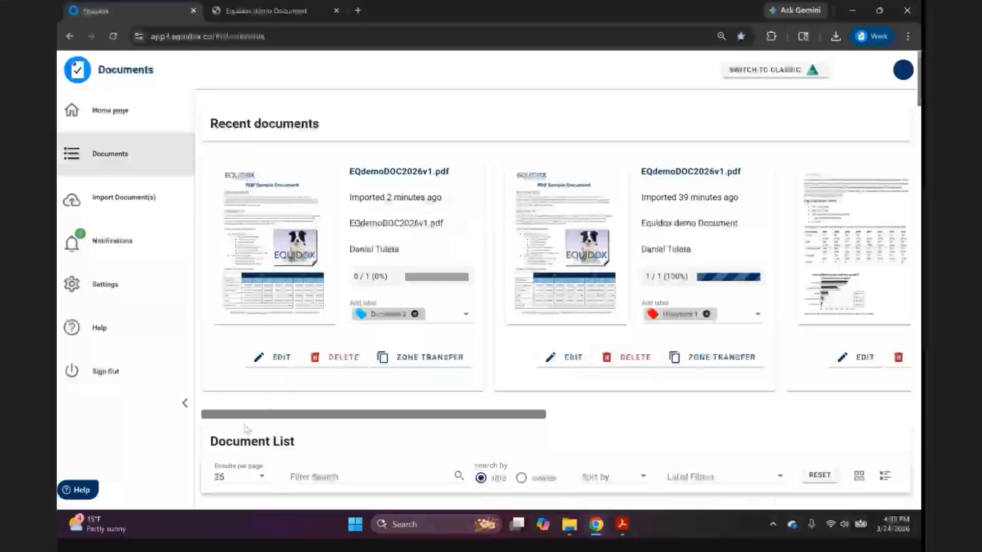
left_click(77, 490)
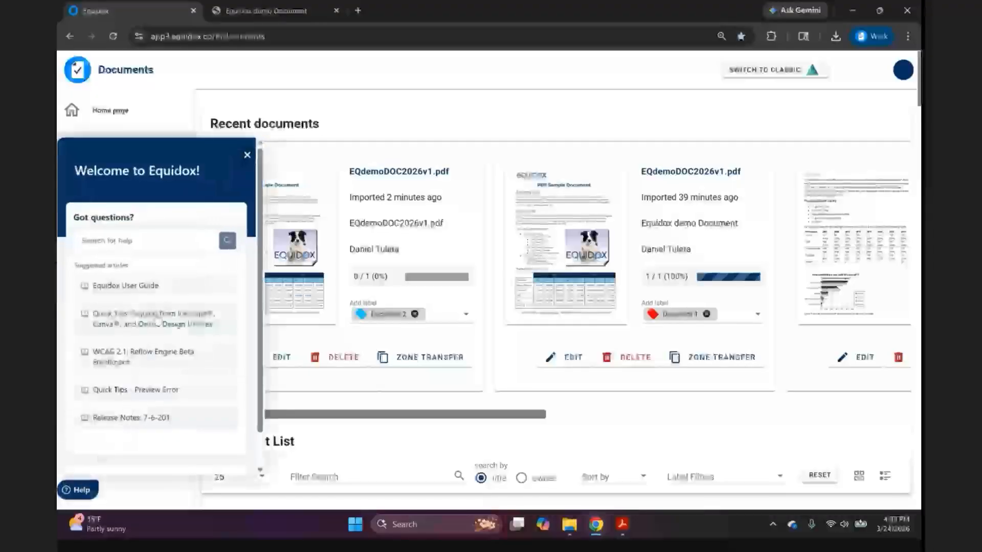
scroll(122, 425, "down", 2)
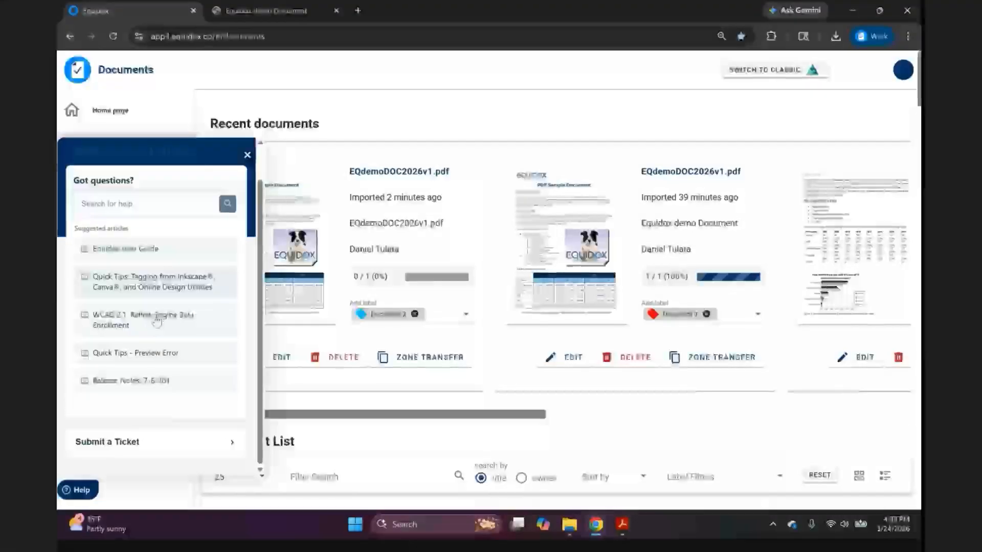
left_click(188, 451)
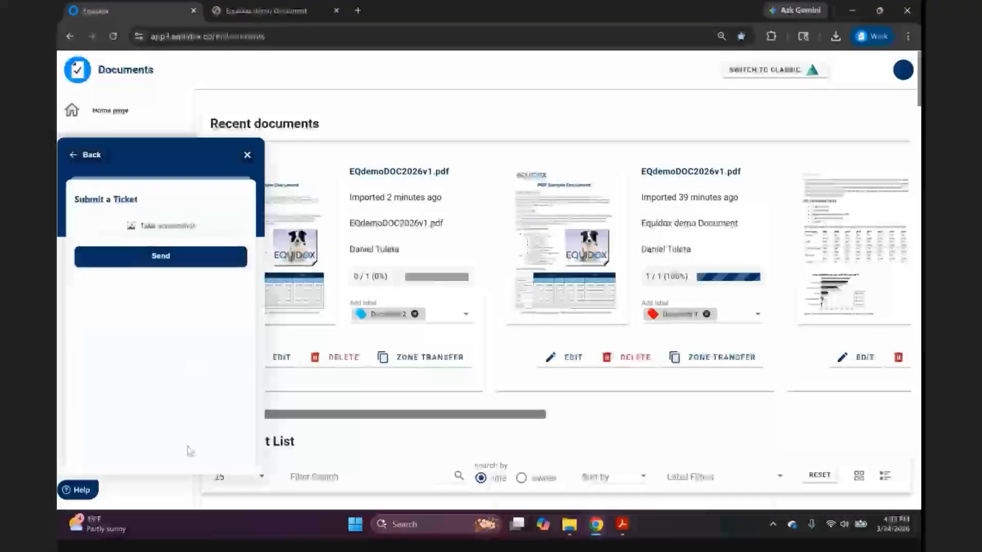
left_click(92, 155)
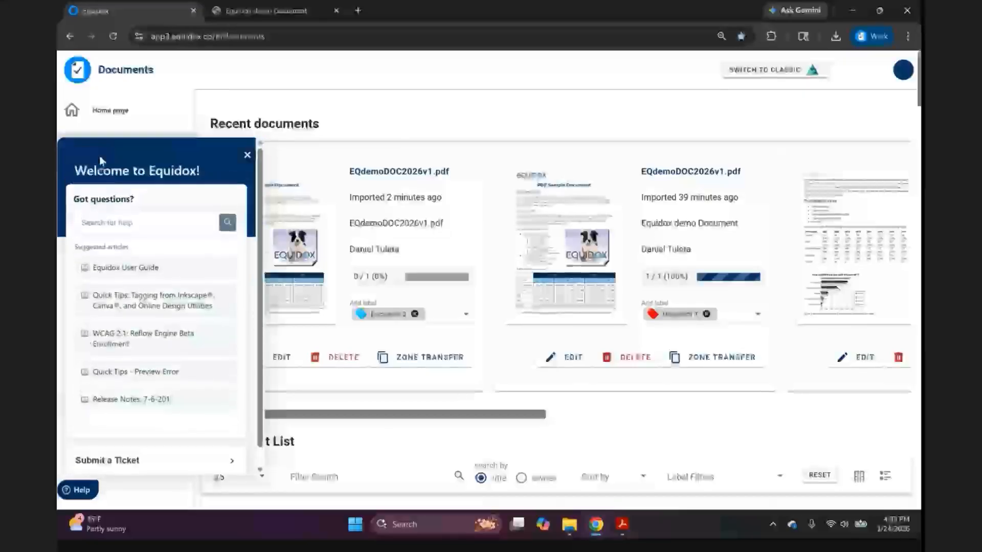
left_click(248, 156)
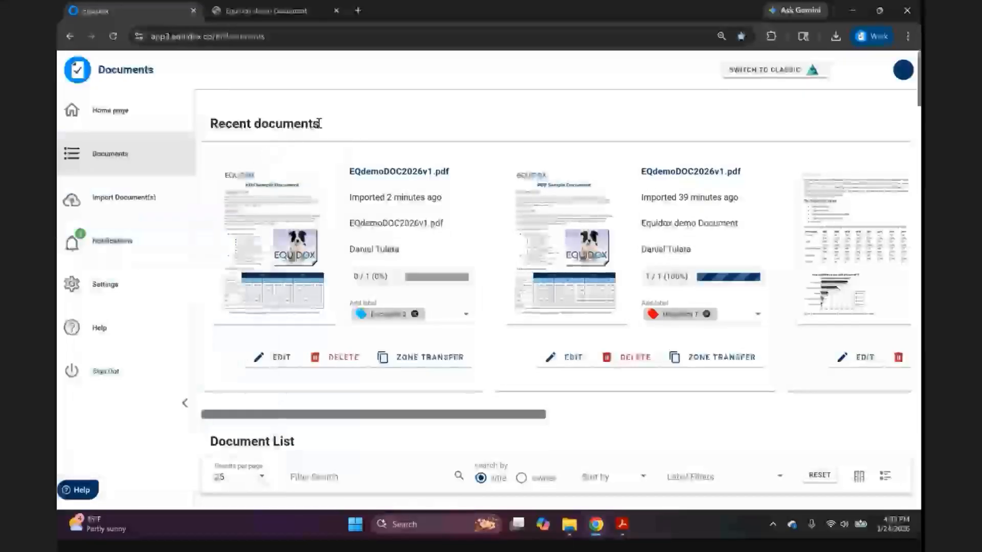